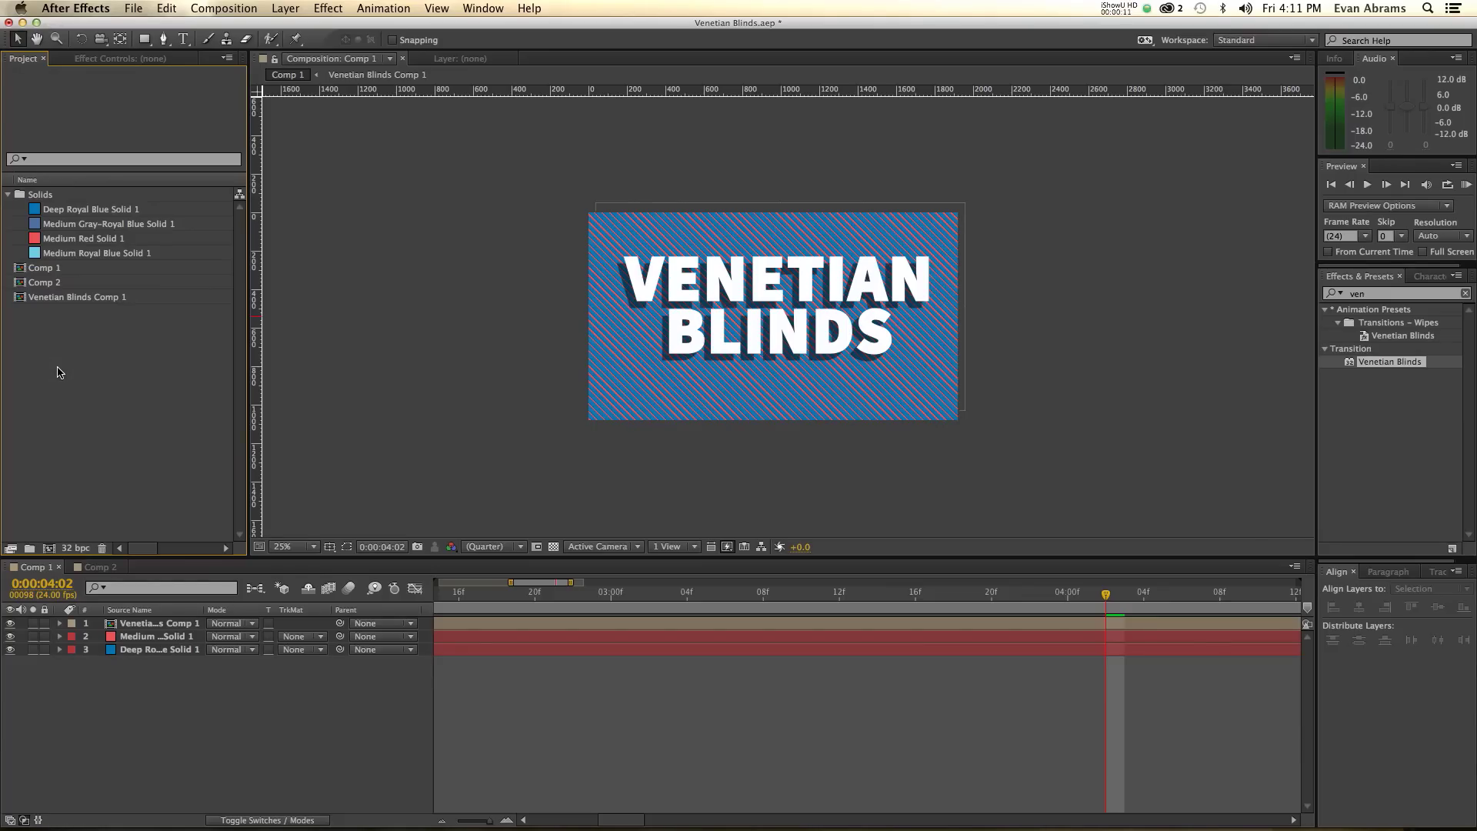
Zoom the Comp 1 viewer to 50% and open Comp 2 from the Project panel.
key(period)
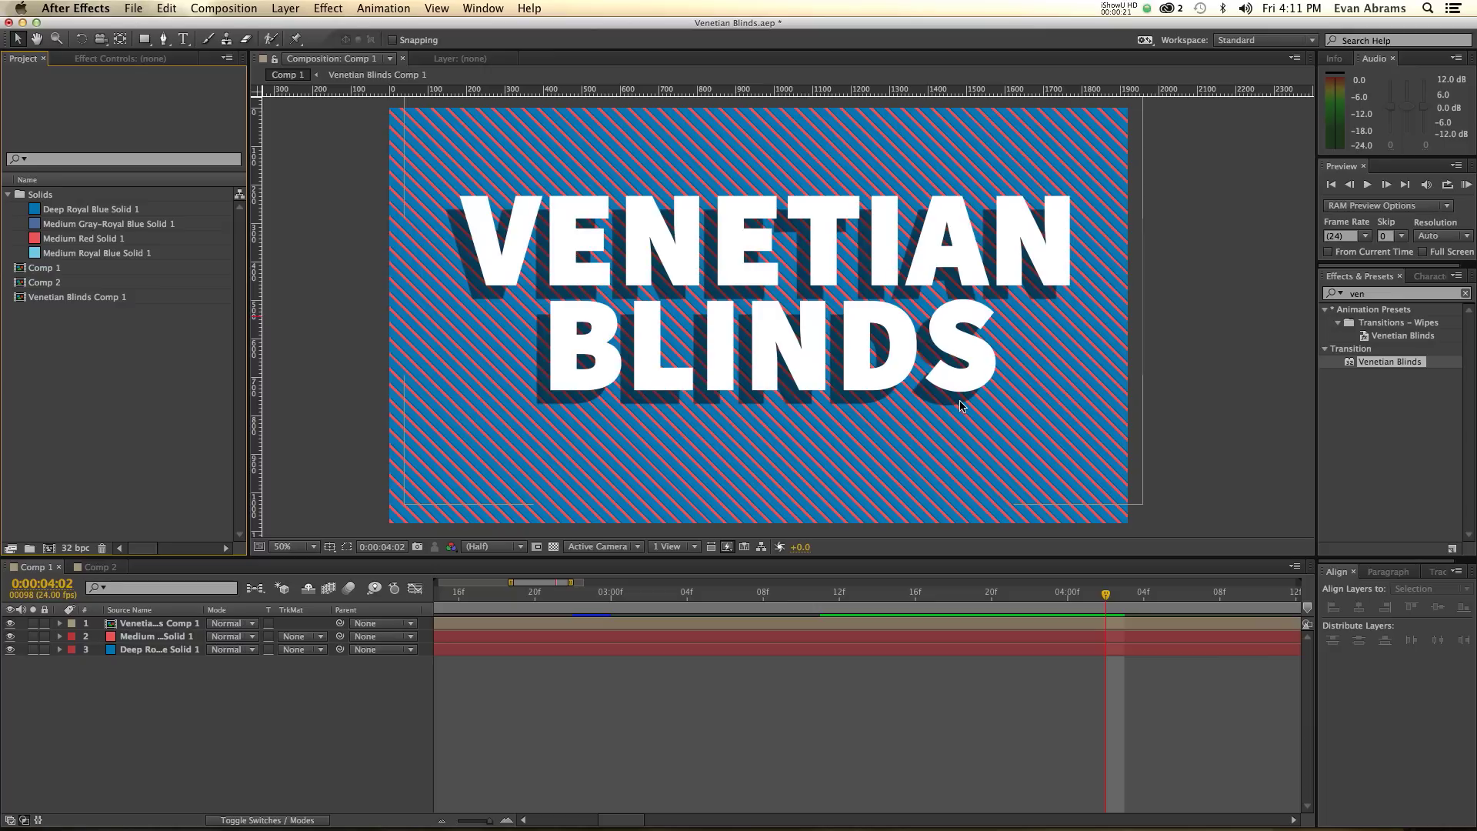
click(140, 347)
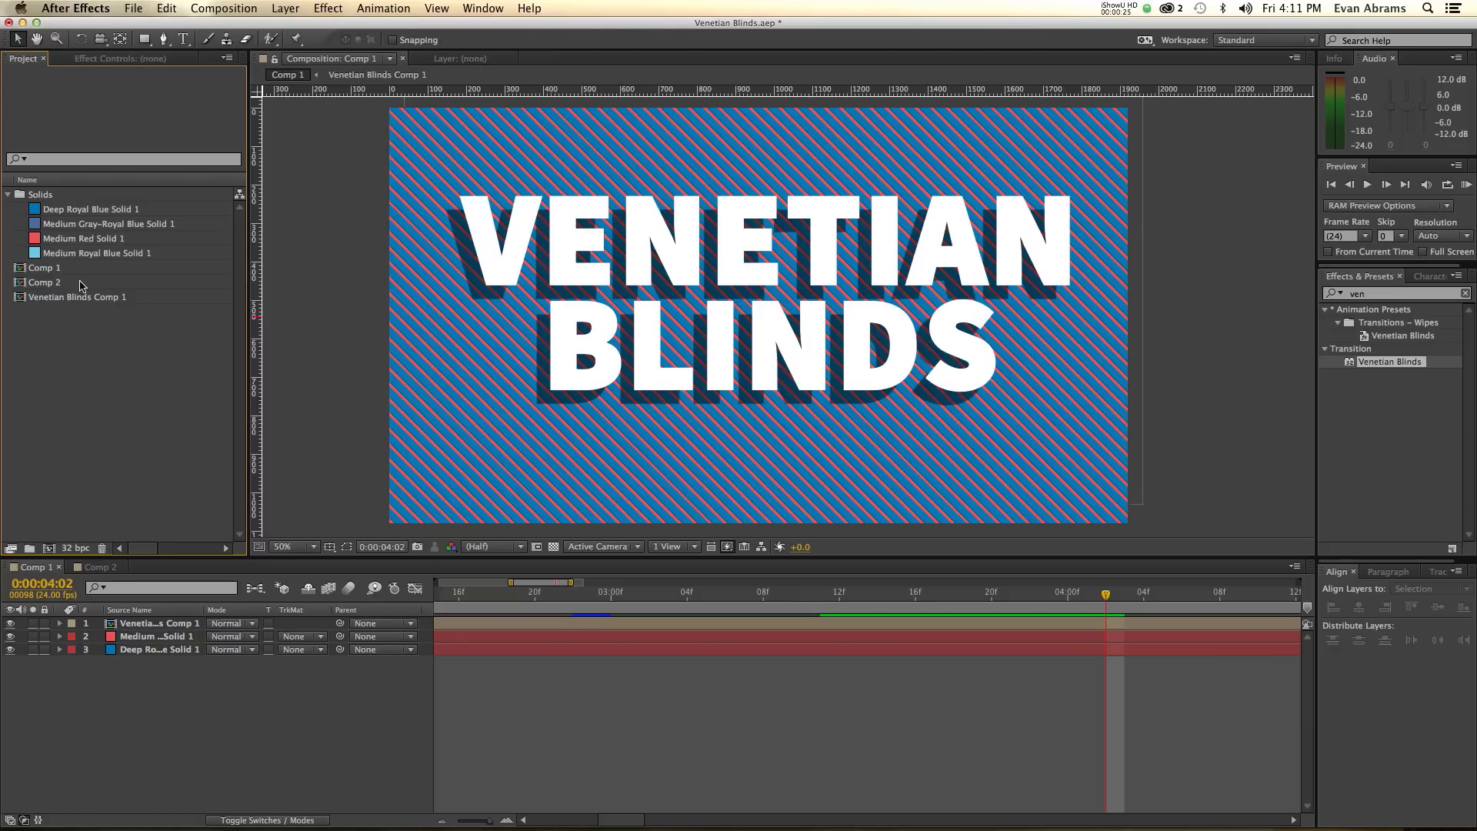
Add the Medium Gray-Royal Blue solid as a layer above the light blue solid in Comp 2.
double_click(73, 283)
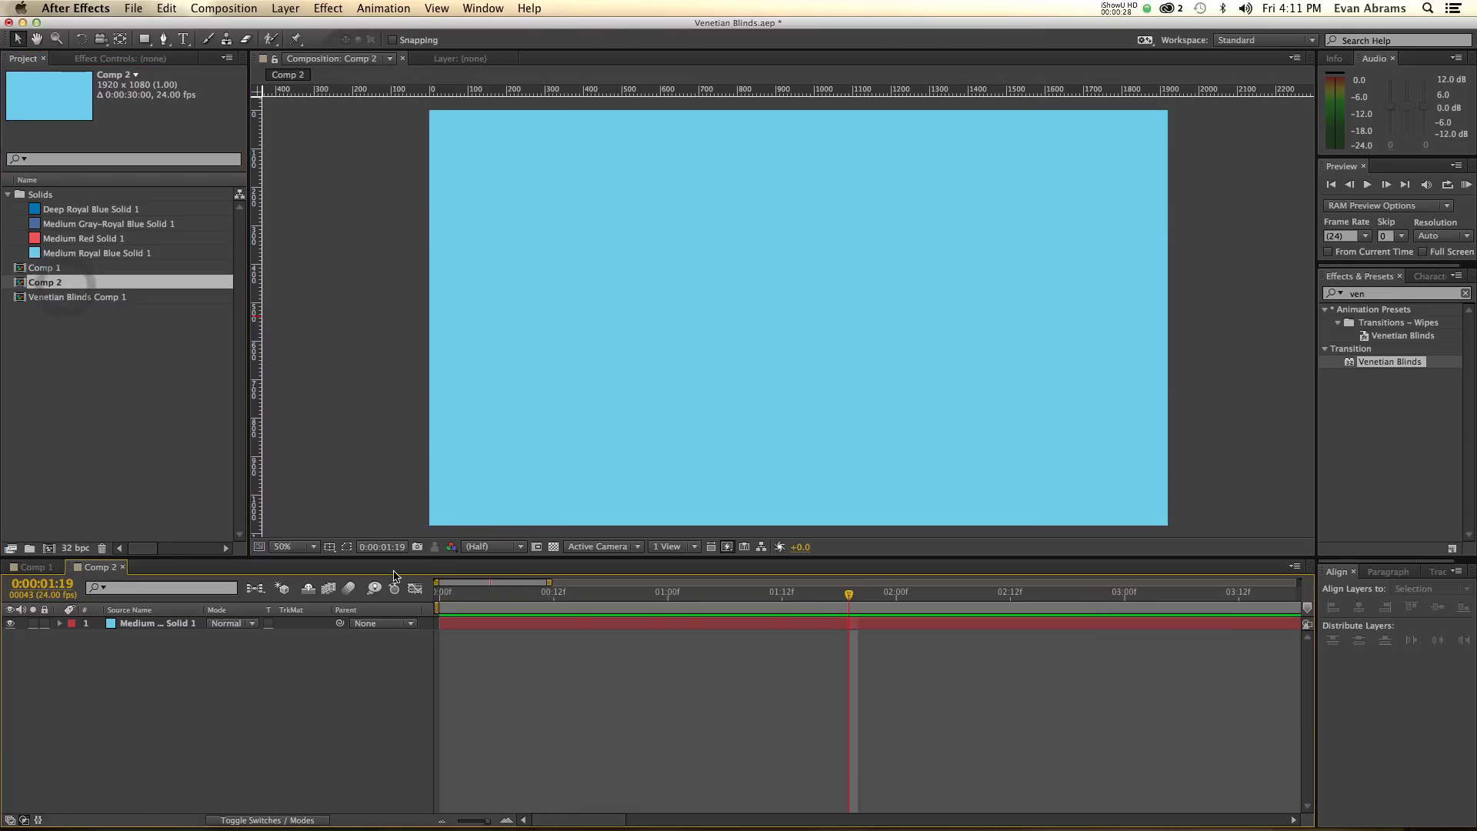
click(191, 623)
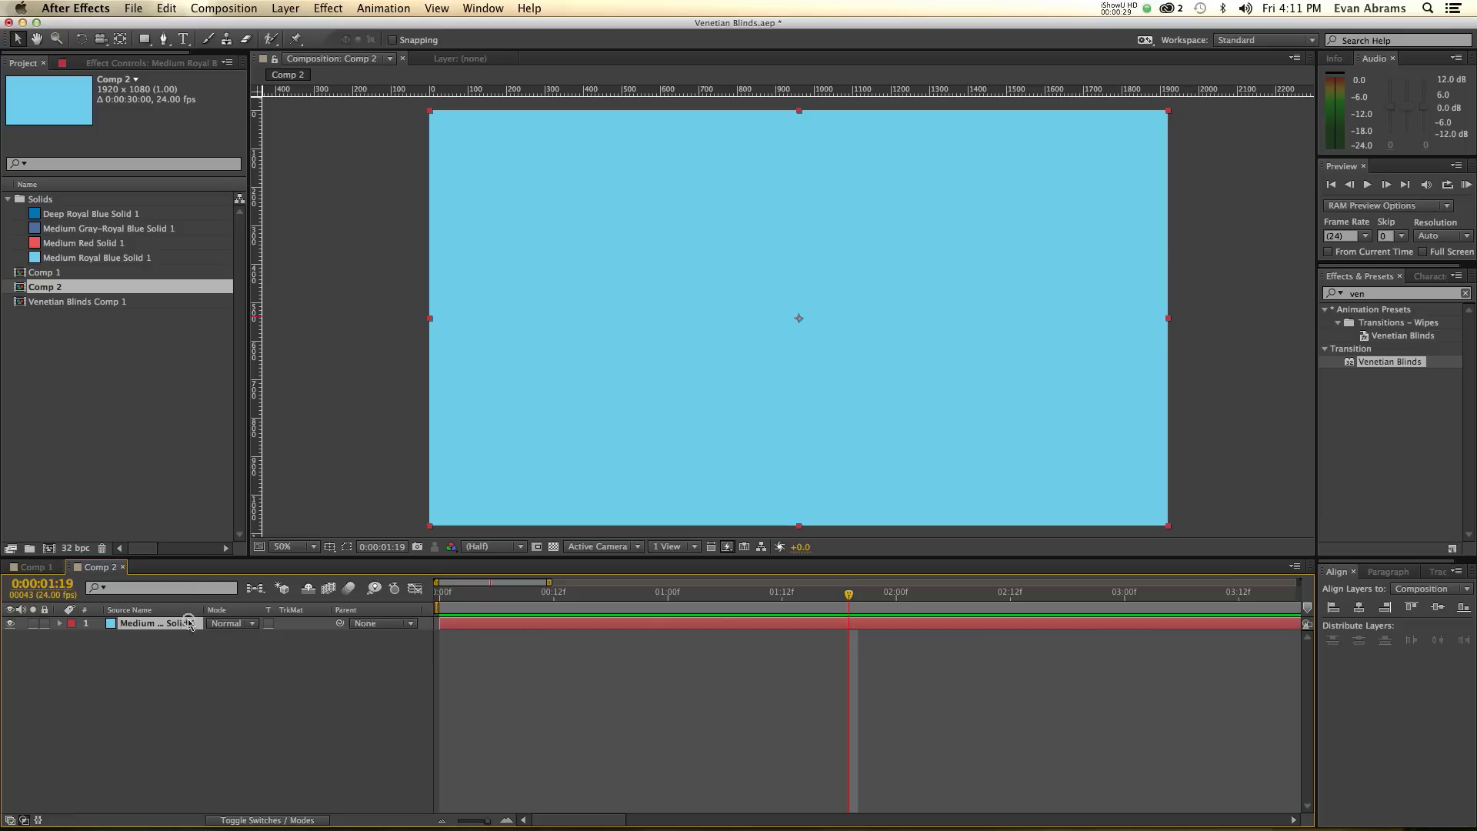
click(85, 229)
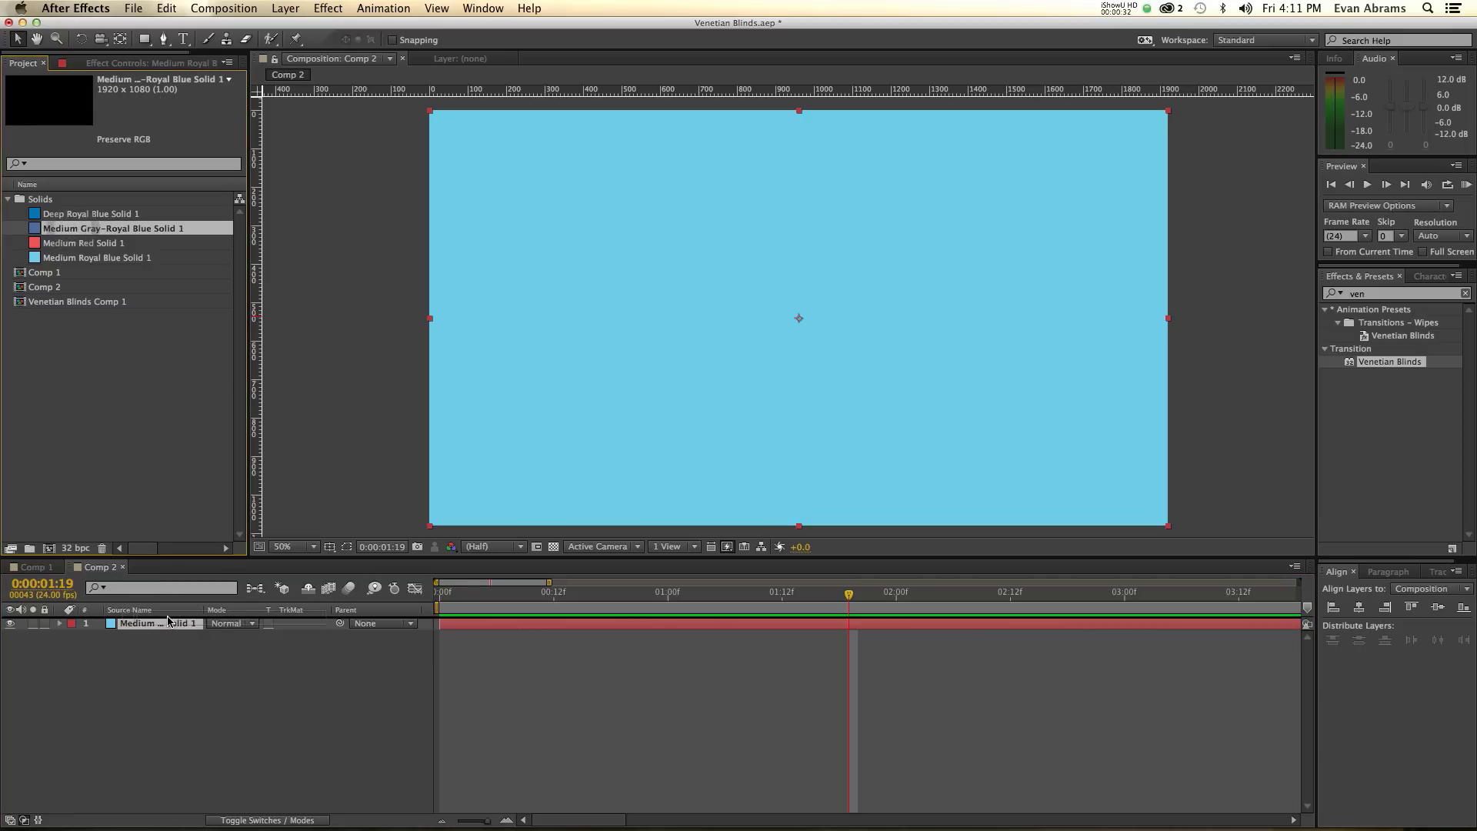
drag(77, 230, 169, 623)
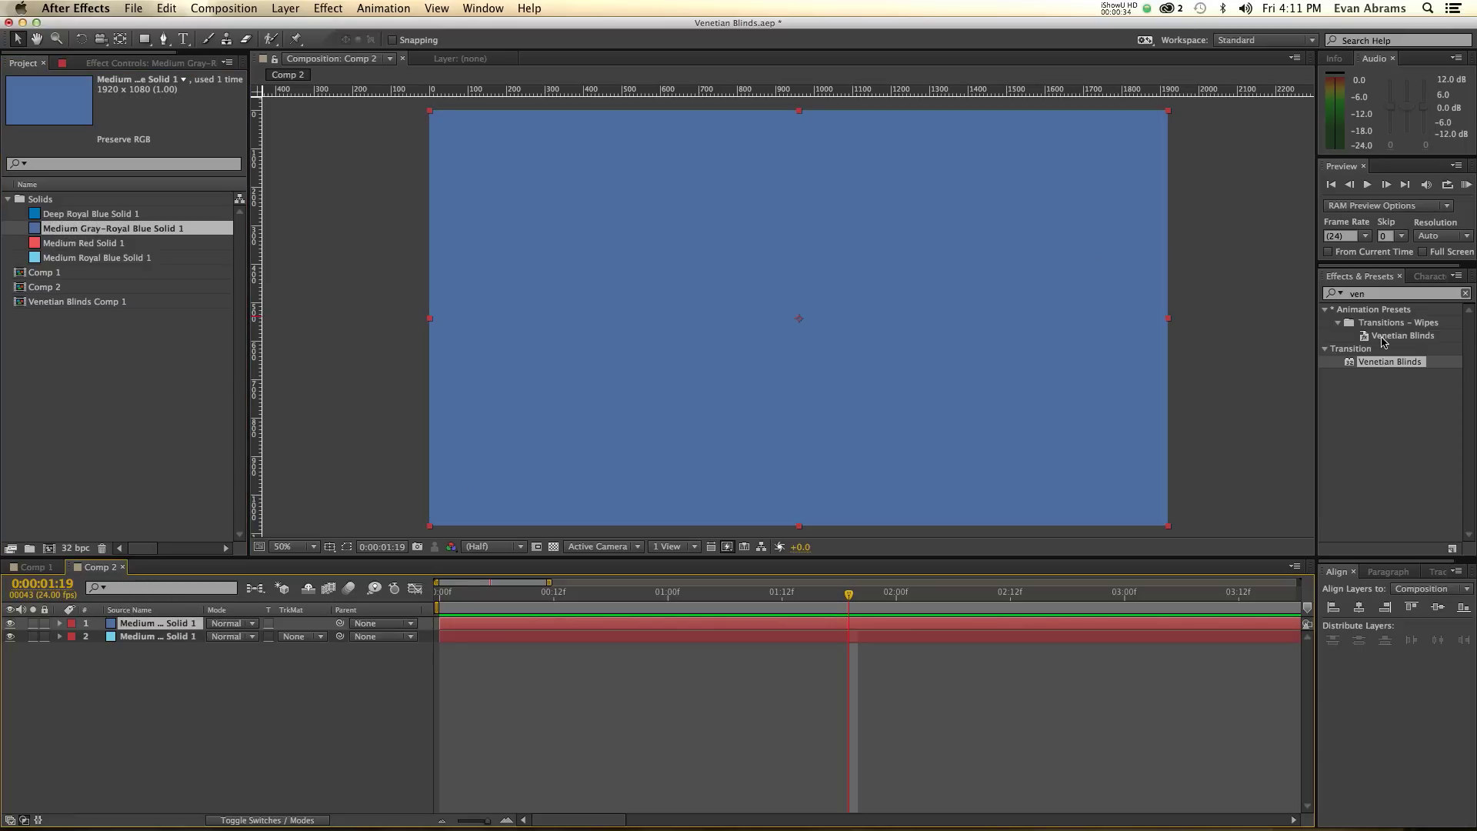
Apply the Transition > Venetian Blinds effect to the new blue solid.
click(1401, 363)
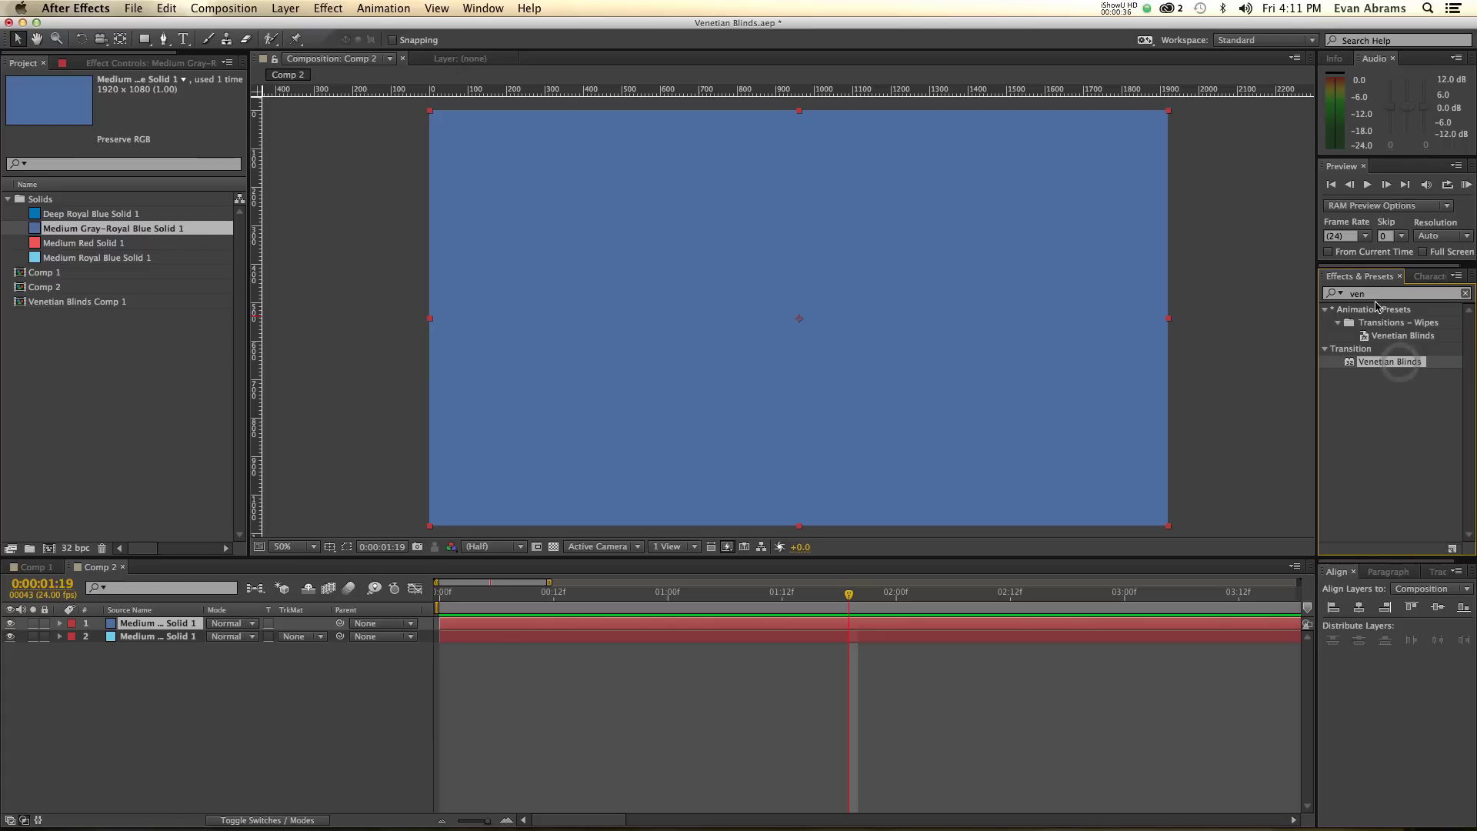
click(1465, 295)
click(1325, 521)
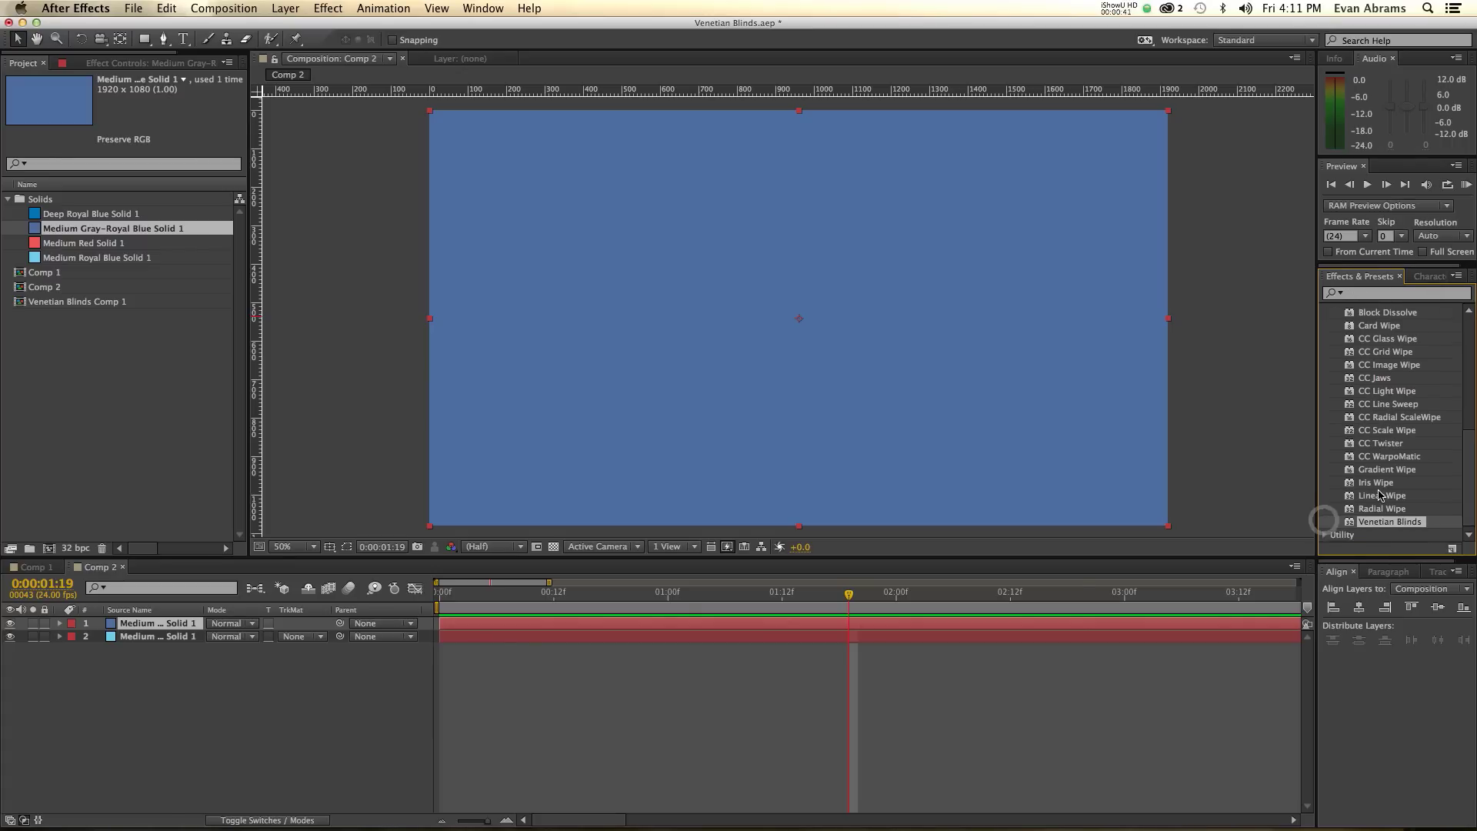
drag(1385, 523, 765, 322)
Keyframe Transition Completion from 0% at the start to 100% at frame 10.
key(Home)
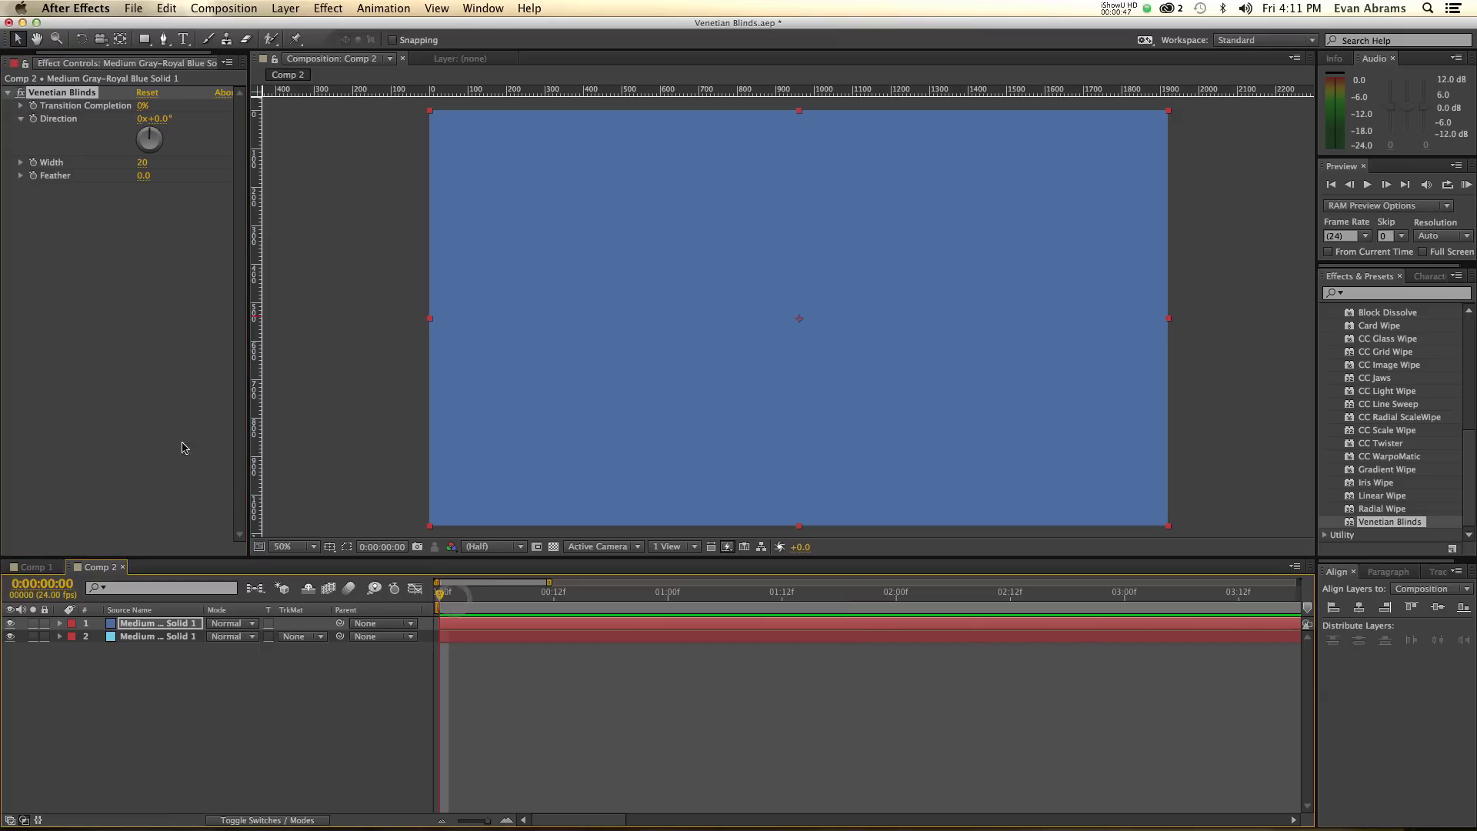
click(34, 106)
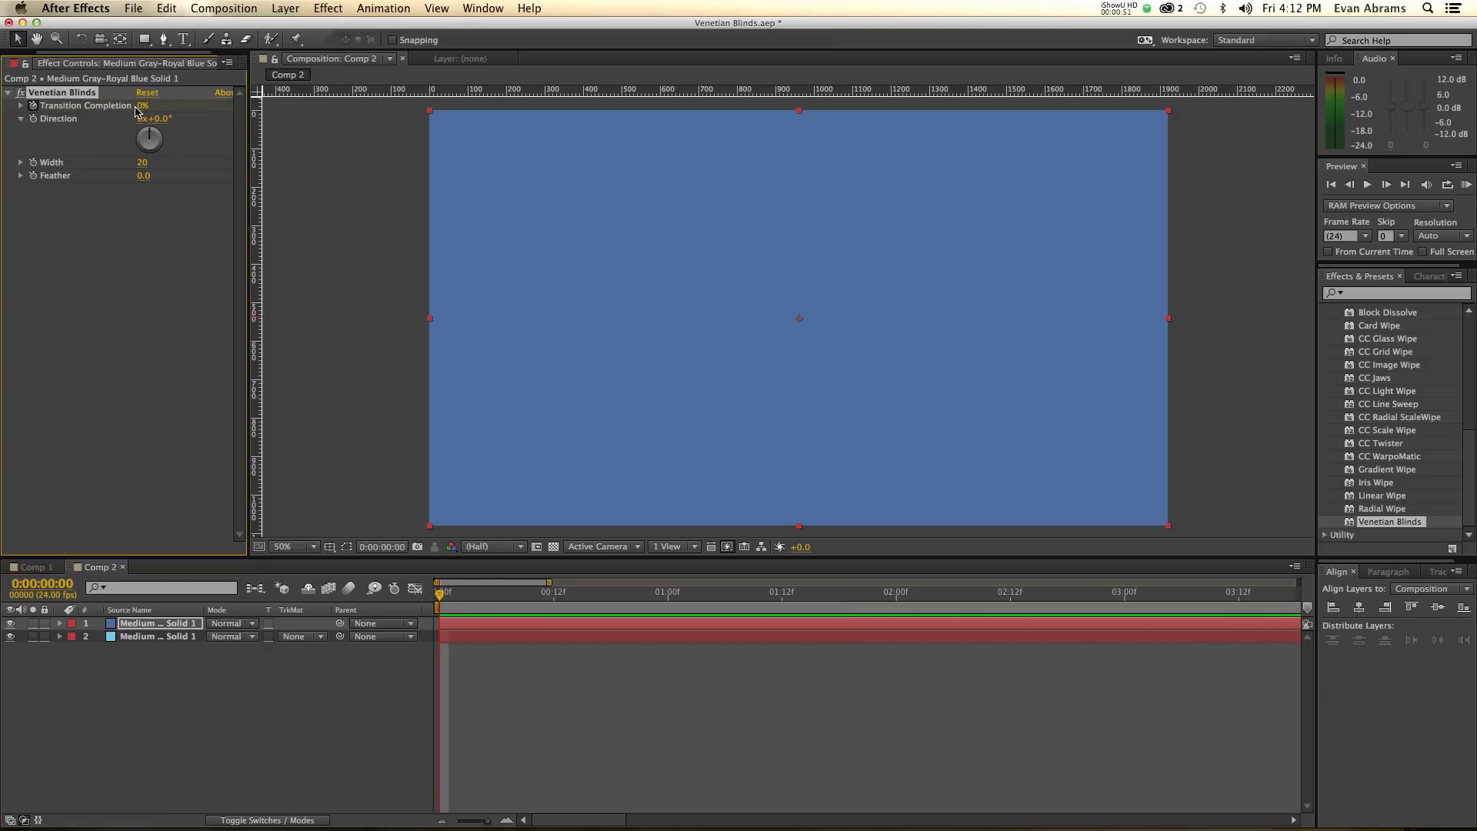
key(shift+Page_Down)
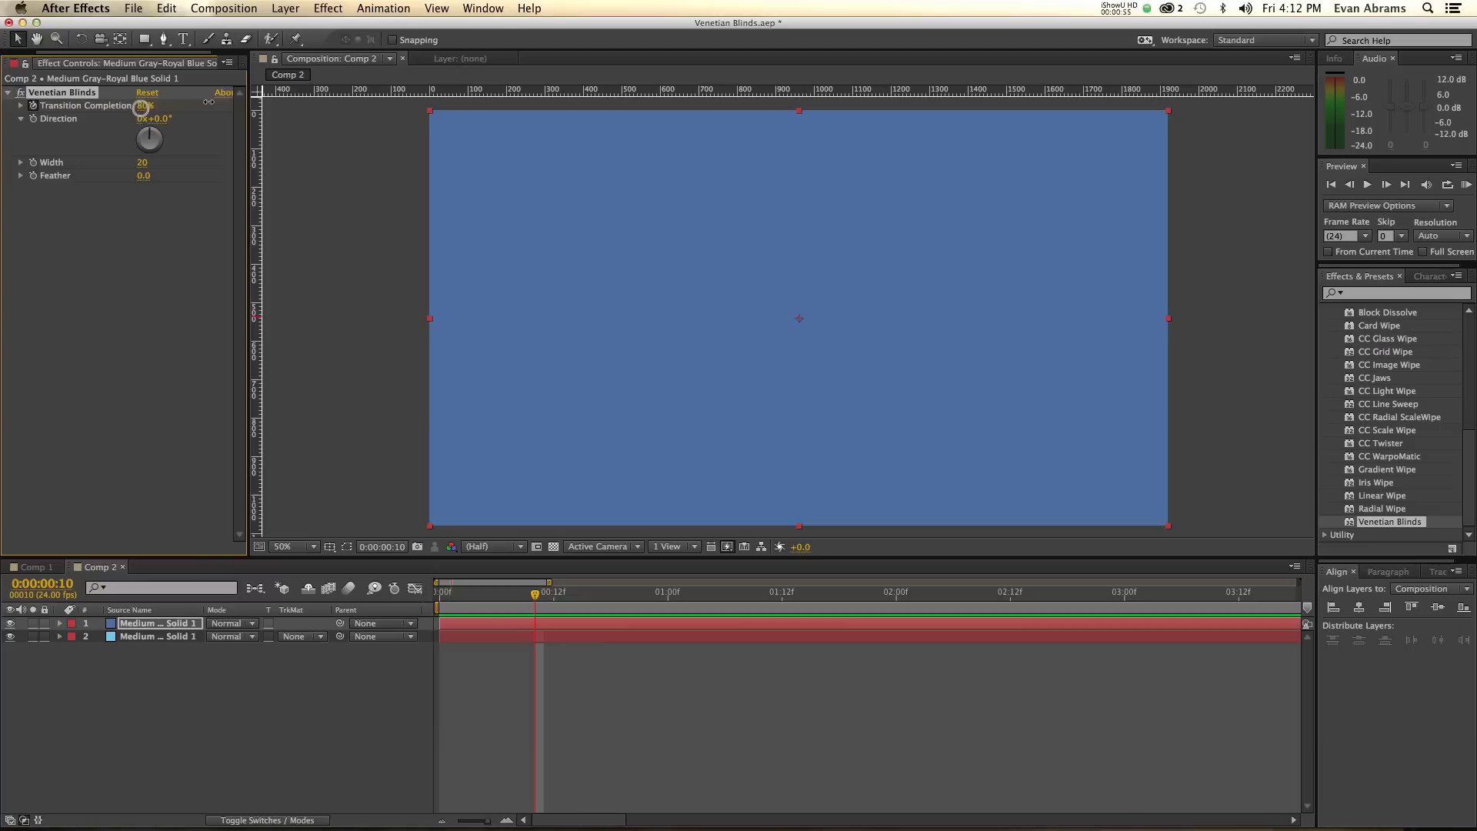
drag(460, 607, 400, 607)
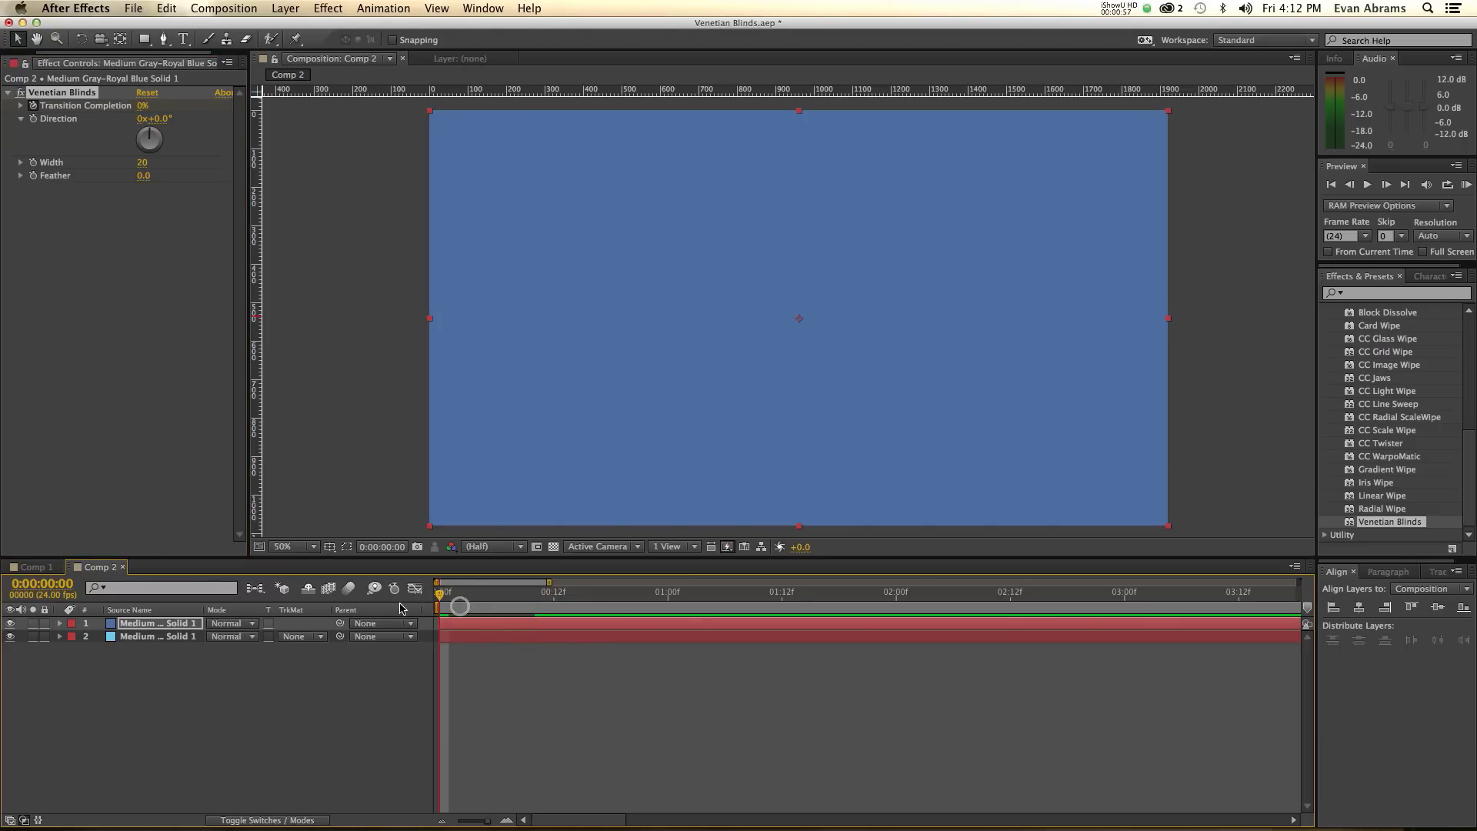
key(space)
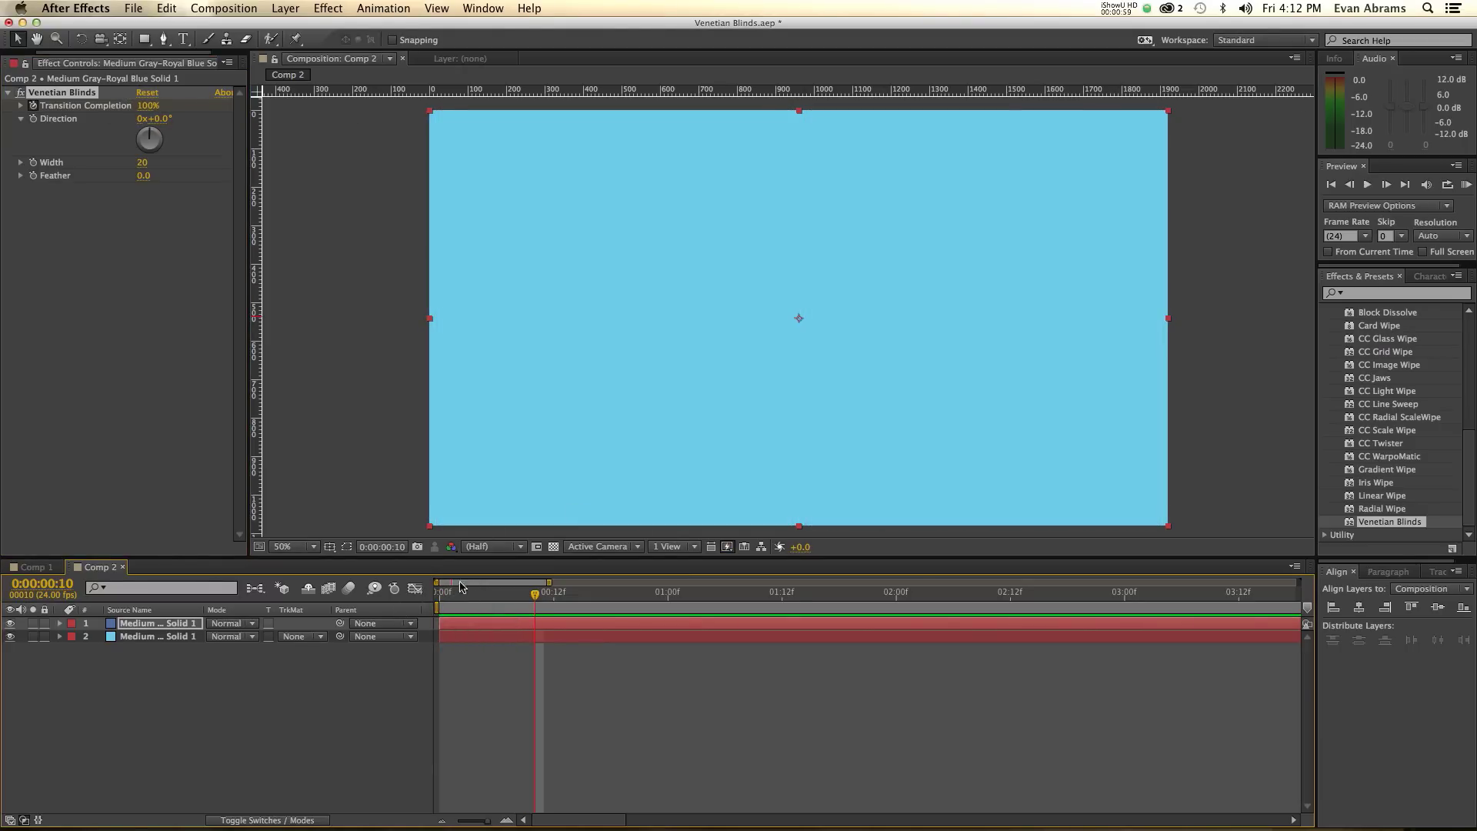
Set the Venetian Blinds Width to 500, after first trying 149.
click(143, 162)
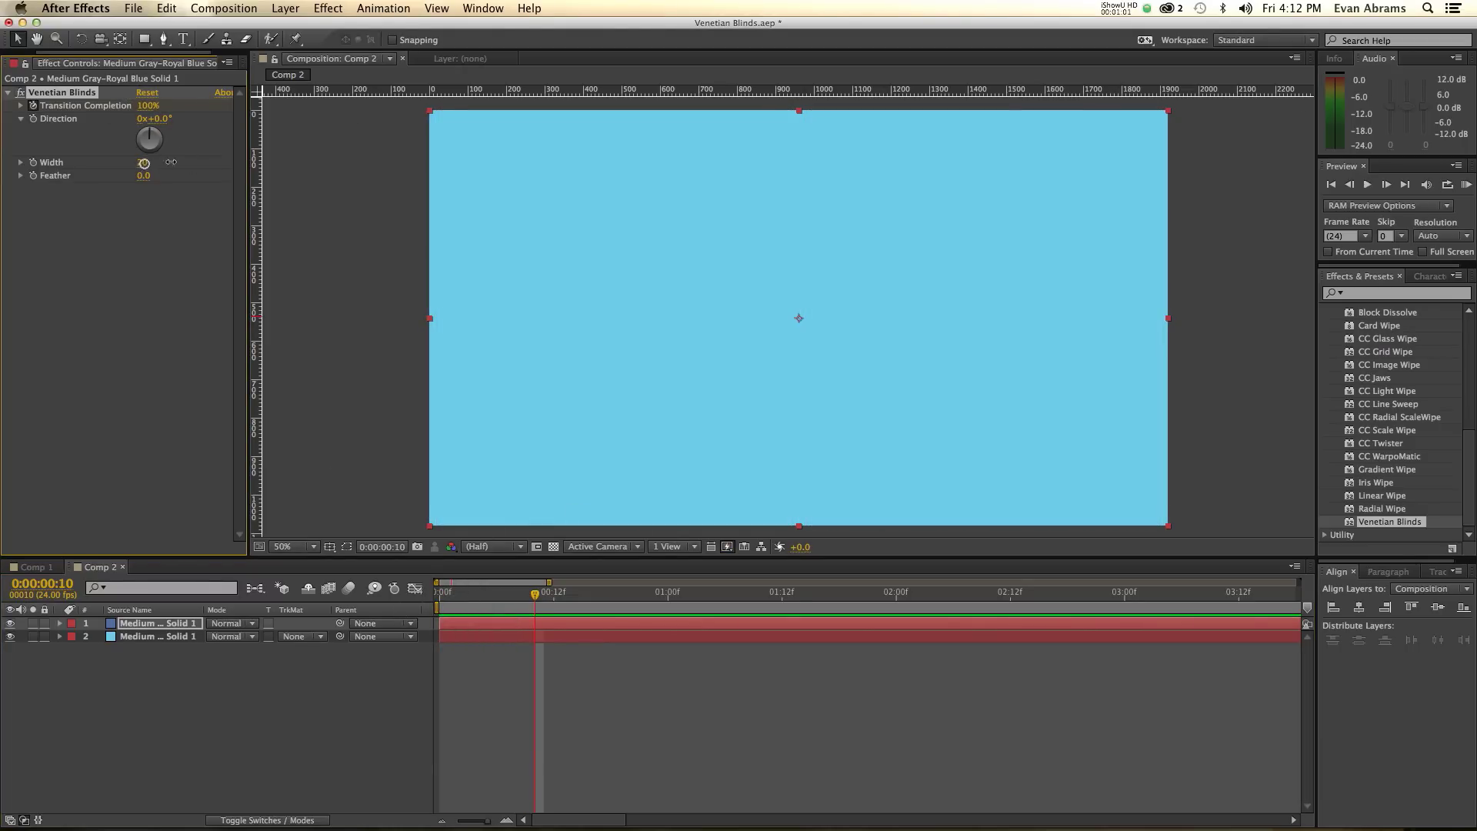
text(149)
key(Return)
drag(458, 615, 468, 616)
click(145, 162)
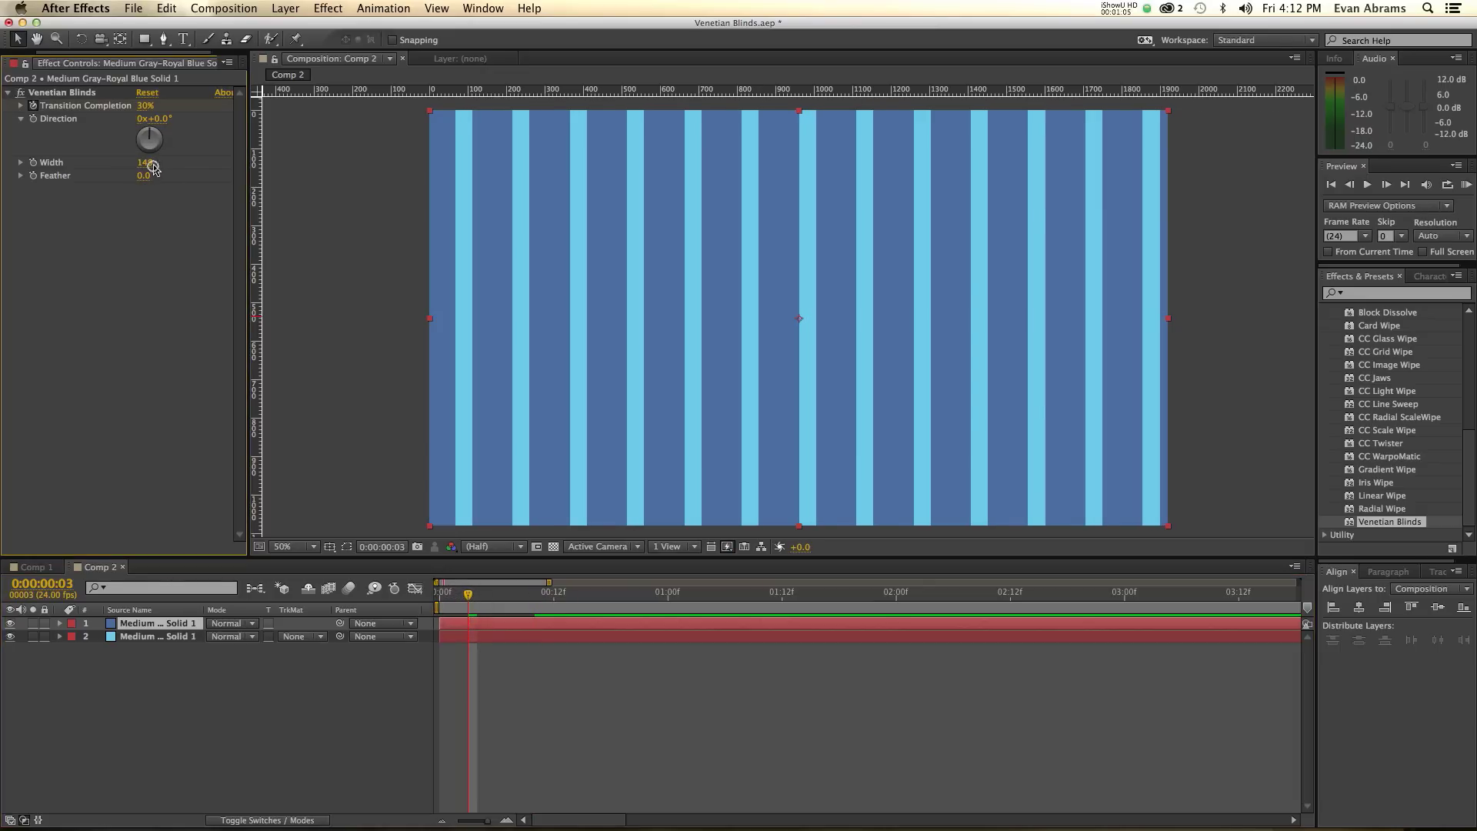
text(500)
key(Return)
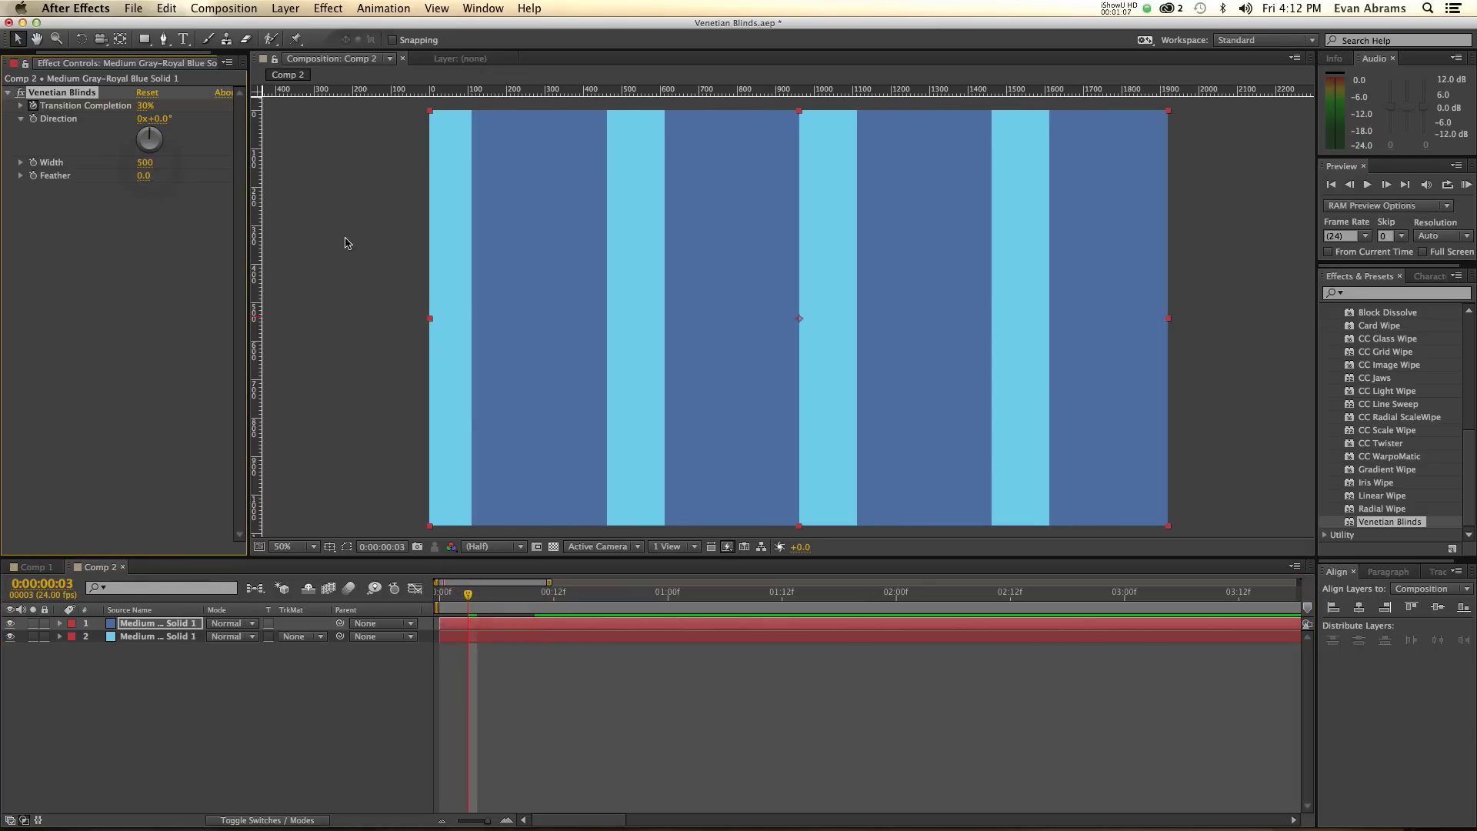
Preview the blinds wipe, stop at frame 5 half closed, and zoom the viewer to 25%.
click(464, 606)
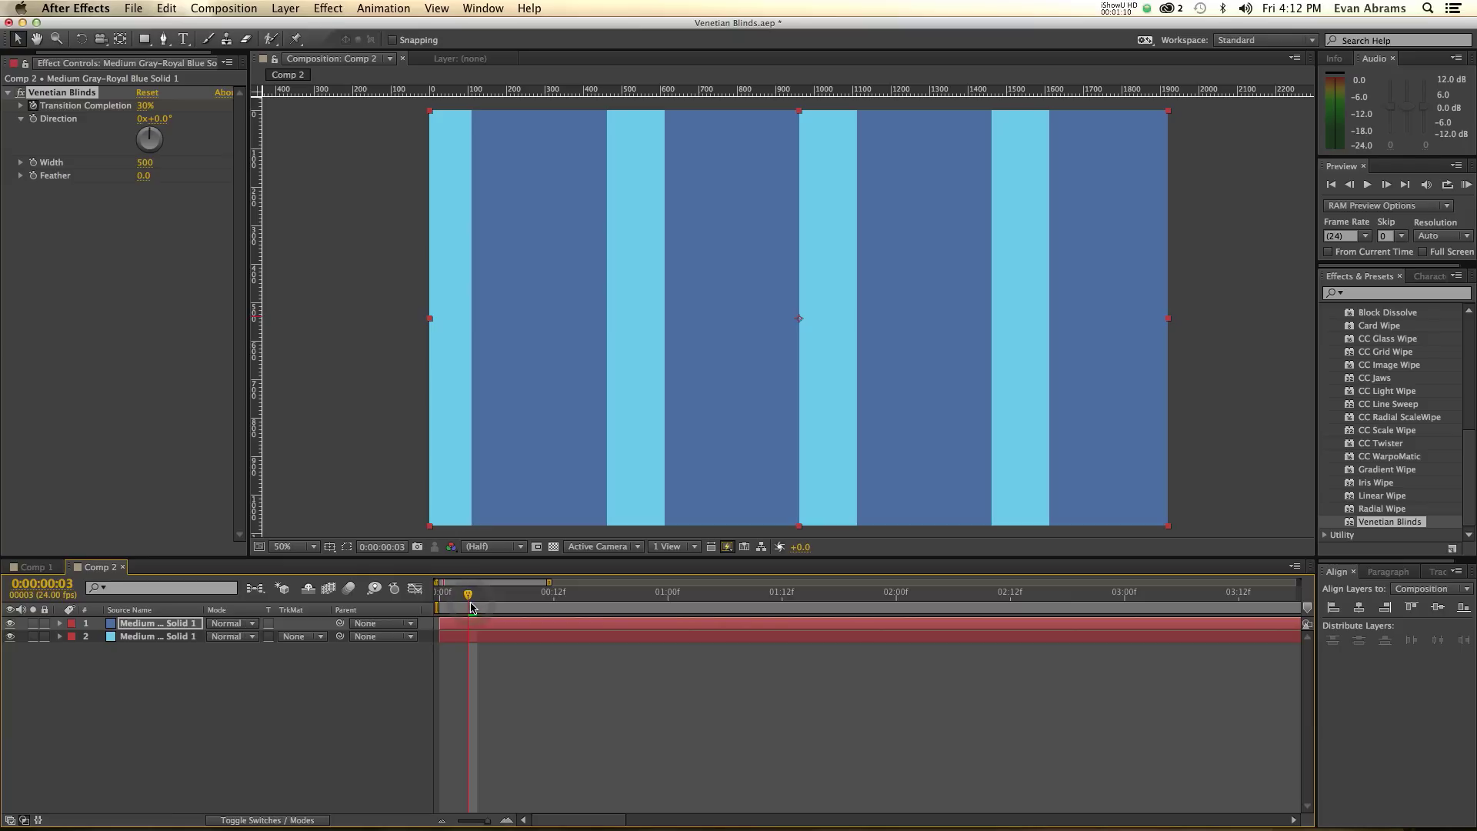
click(477, 604)
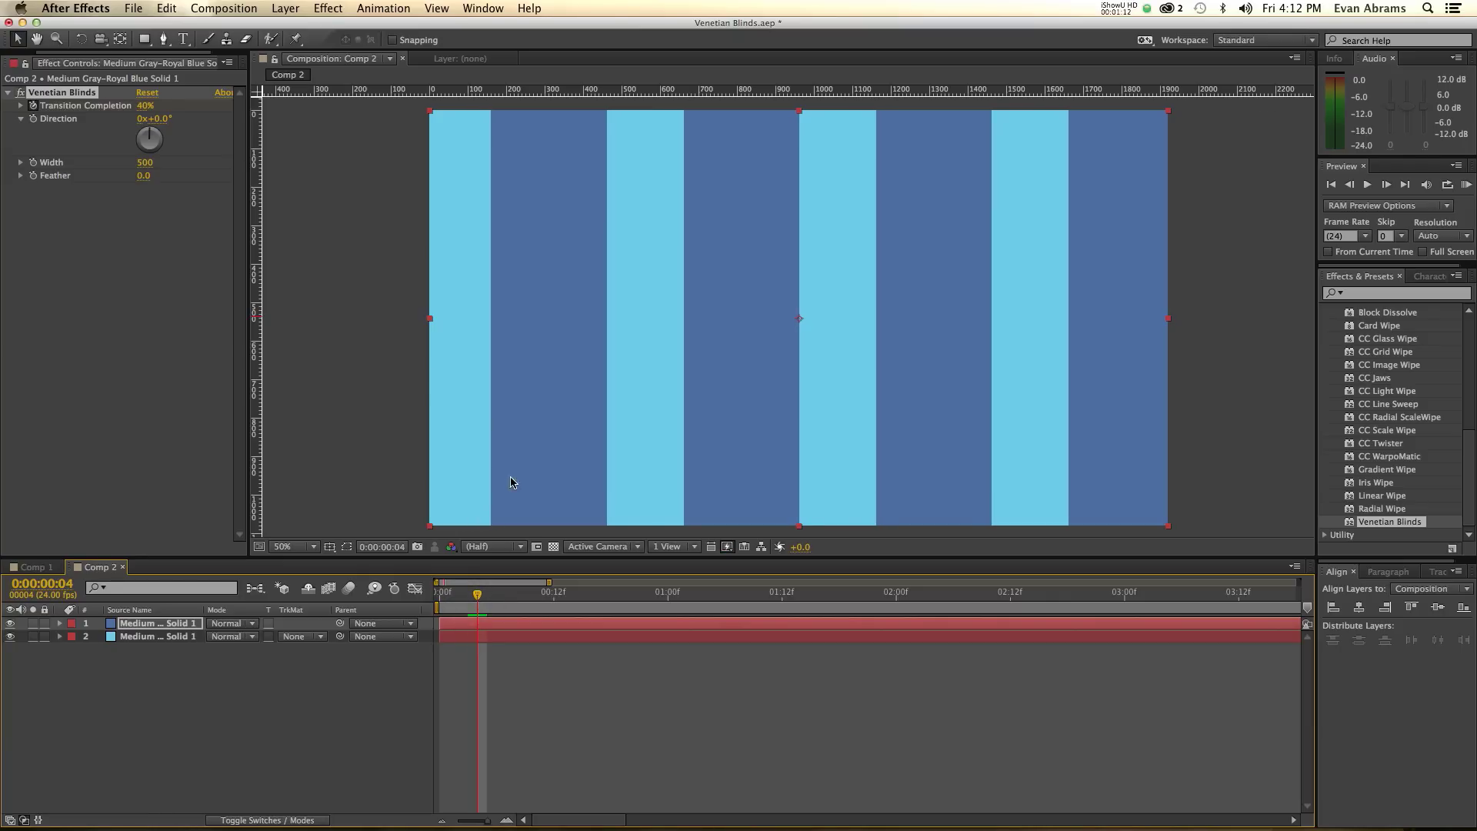
mouse_move(477, 614)
mouse_down()
mouse_move(455, 607)
mouse_move(477, 613)
mouse_up()
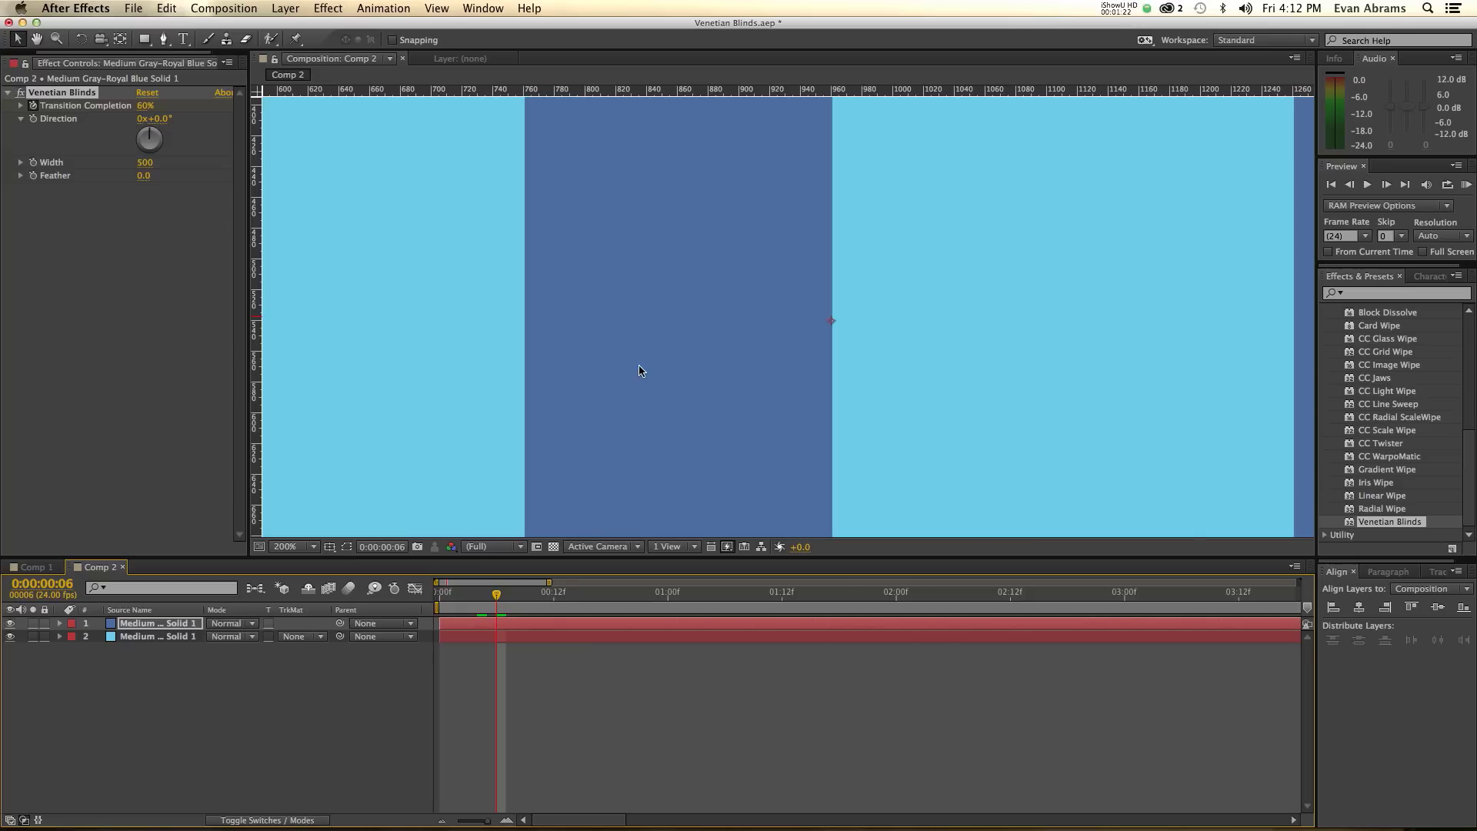
scroll(638, 371, down, 5)
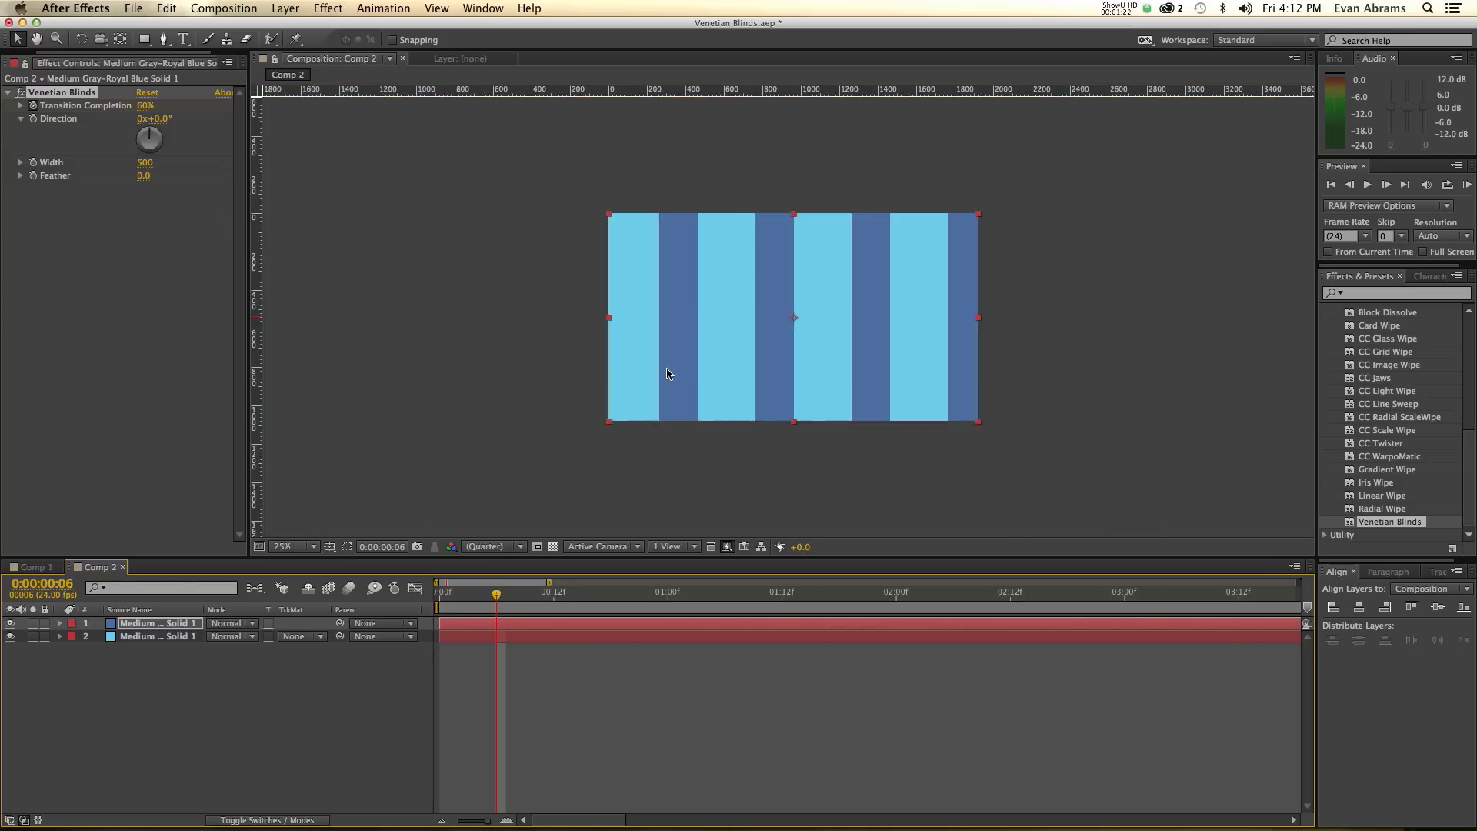
scroll(689, 351, up, 2)
key(KP_0)
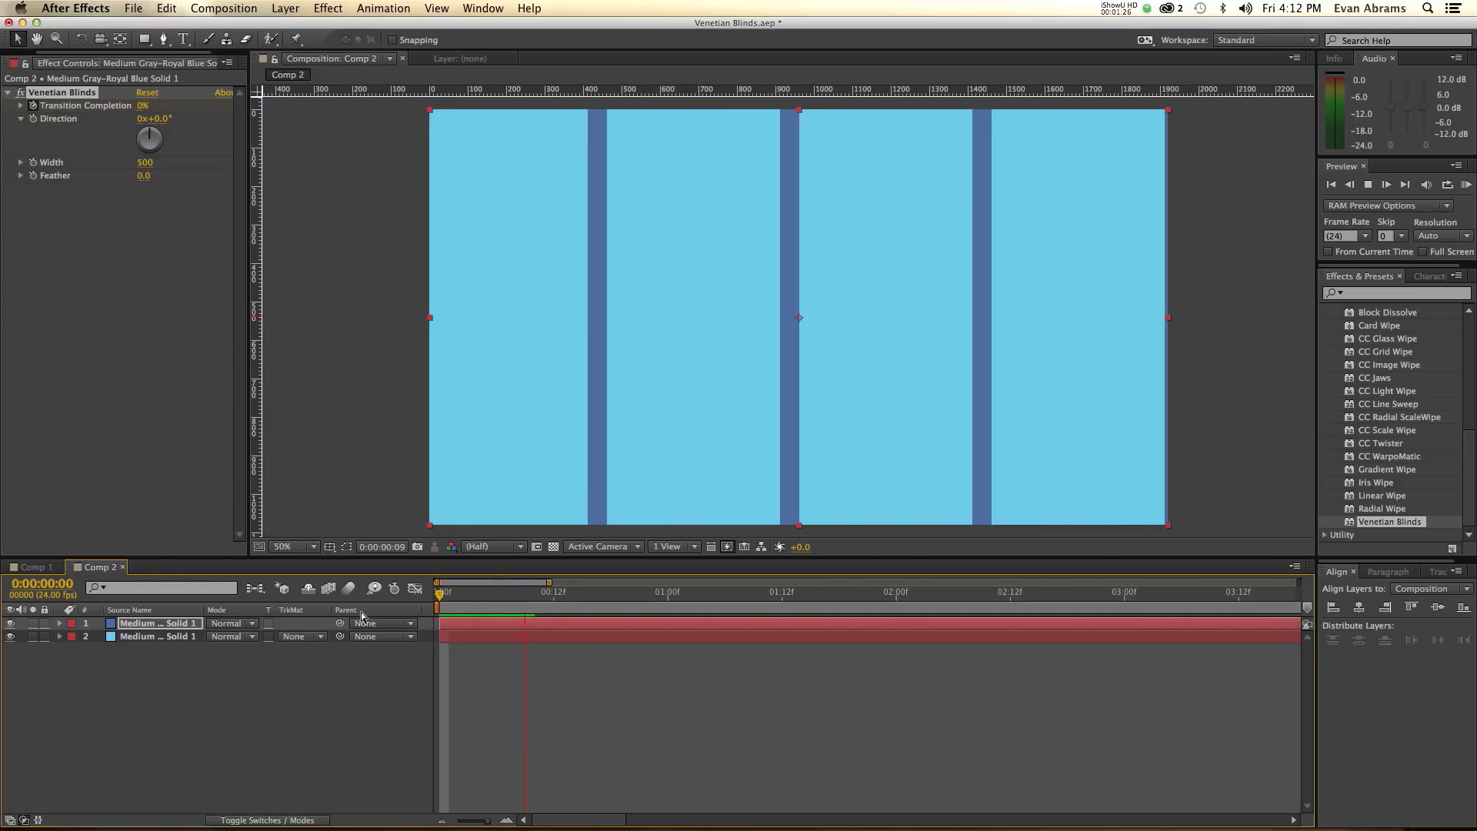
key(space)
key(KP_0)
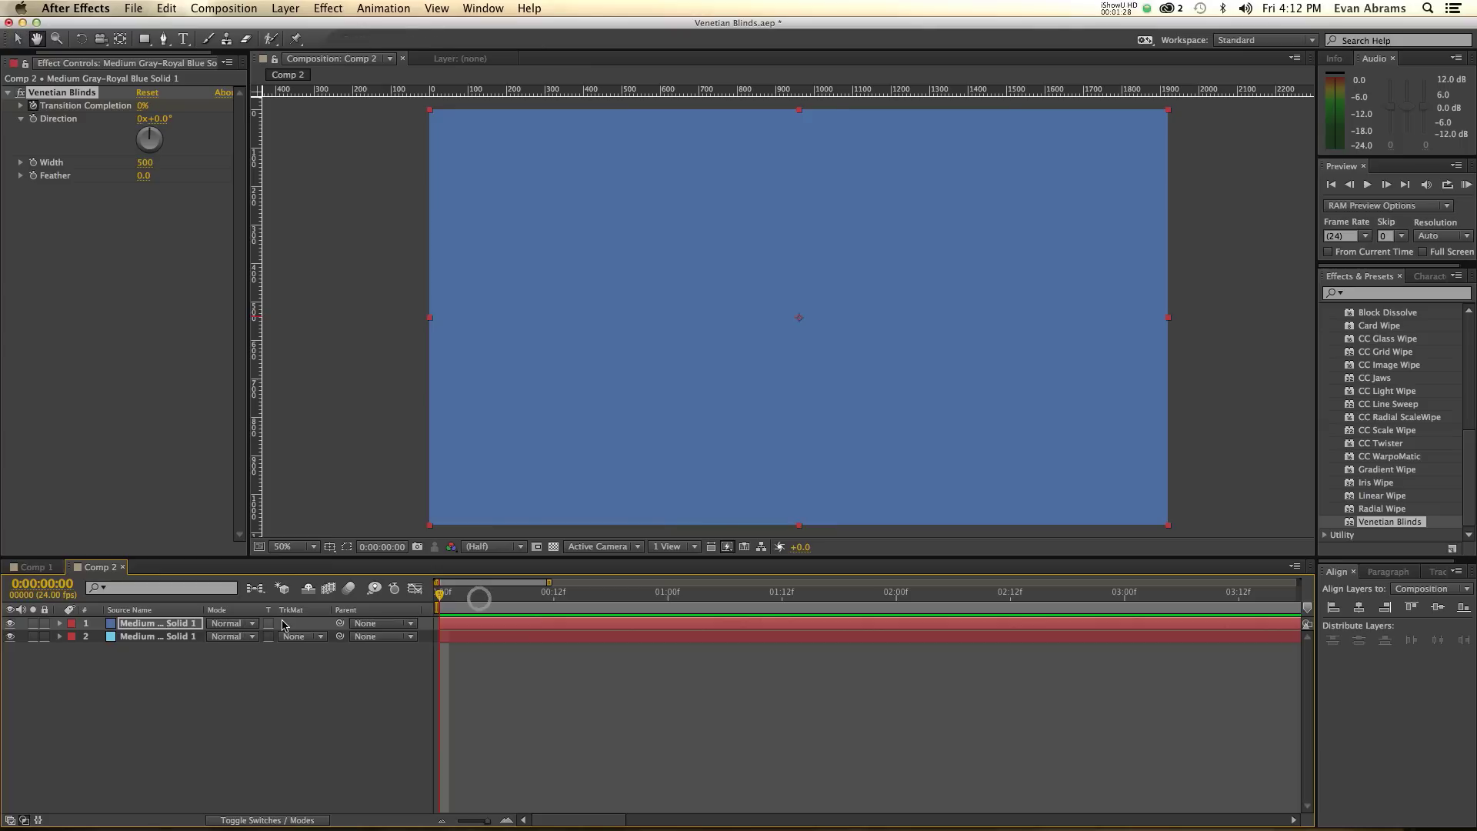
drag(498, 604, 486, 606)
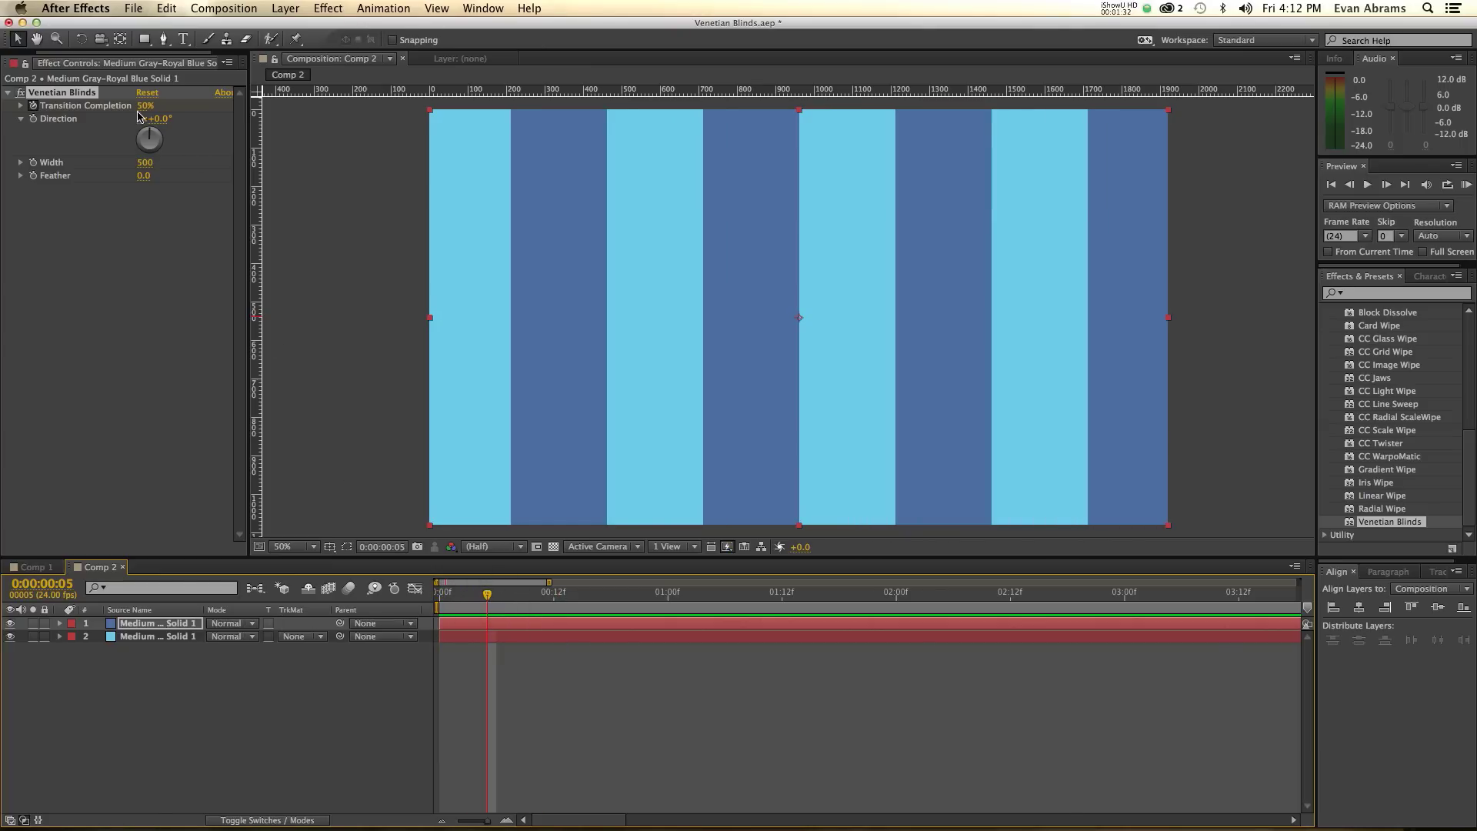
click(52, 161)
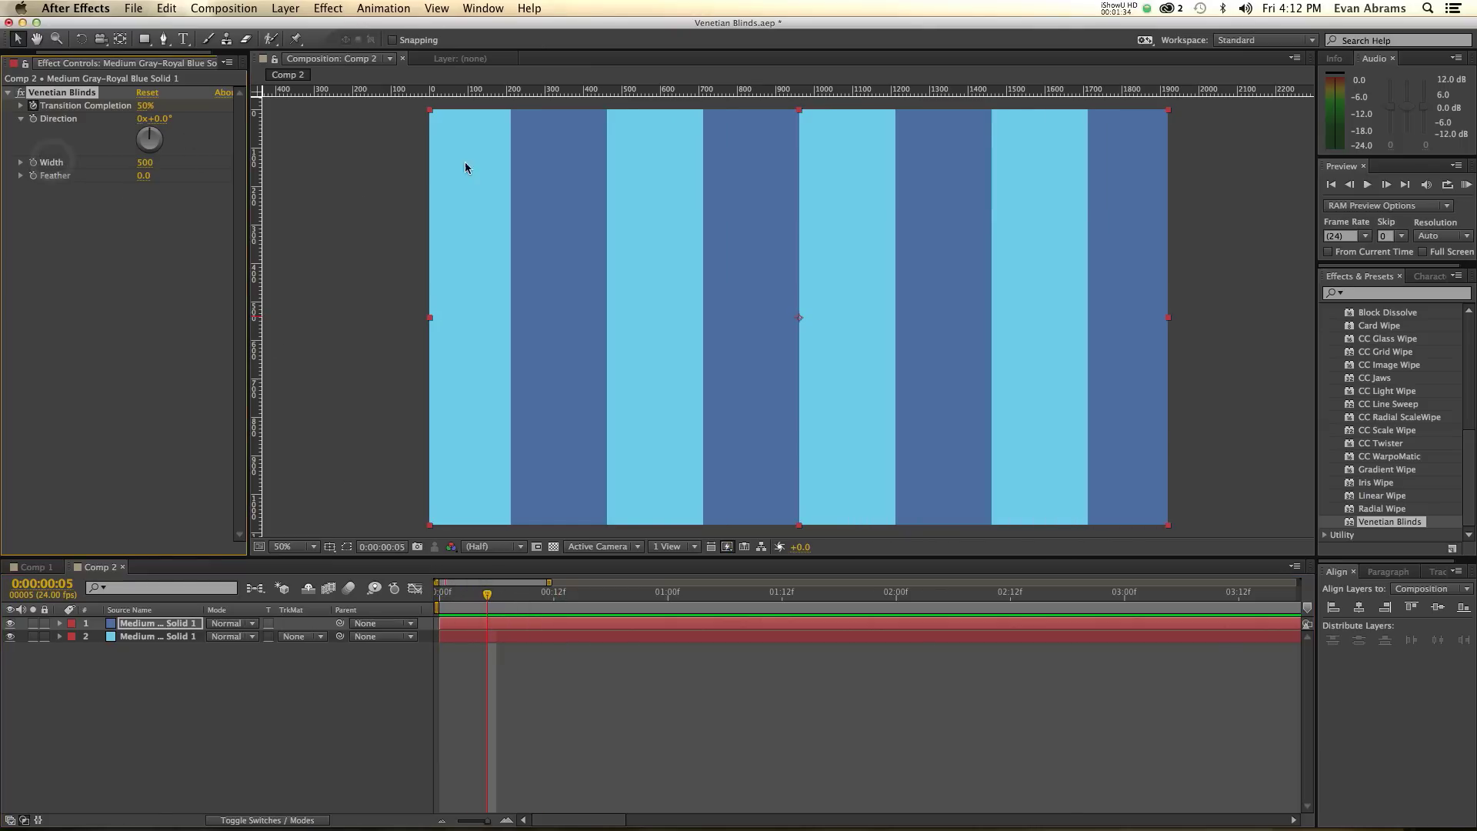
key(comma)
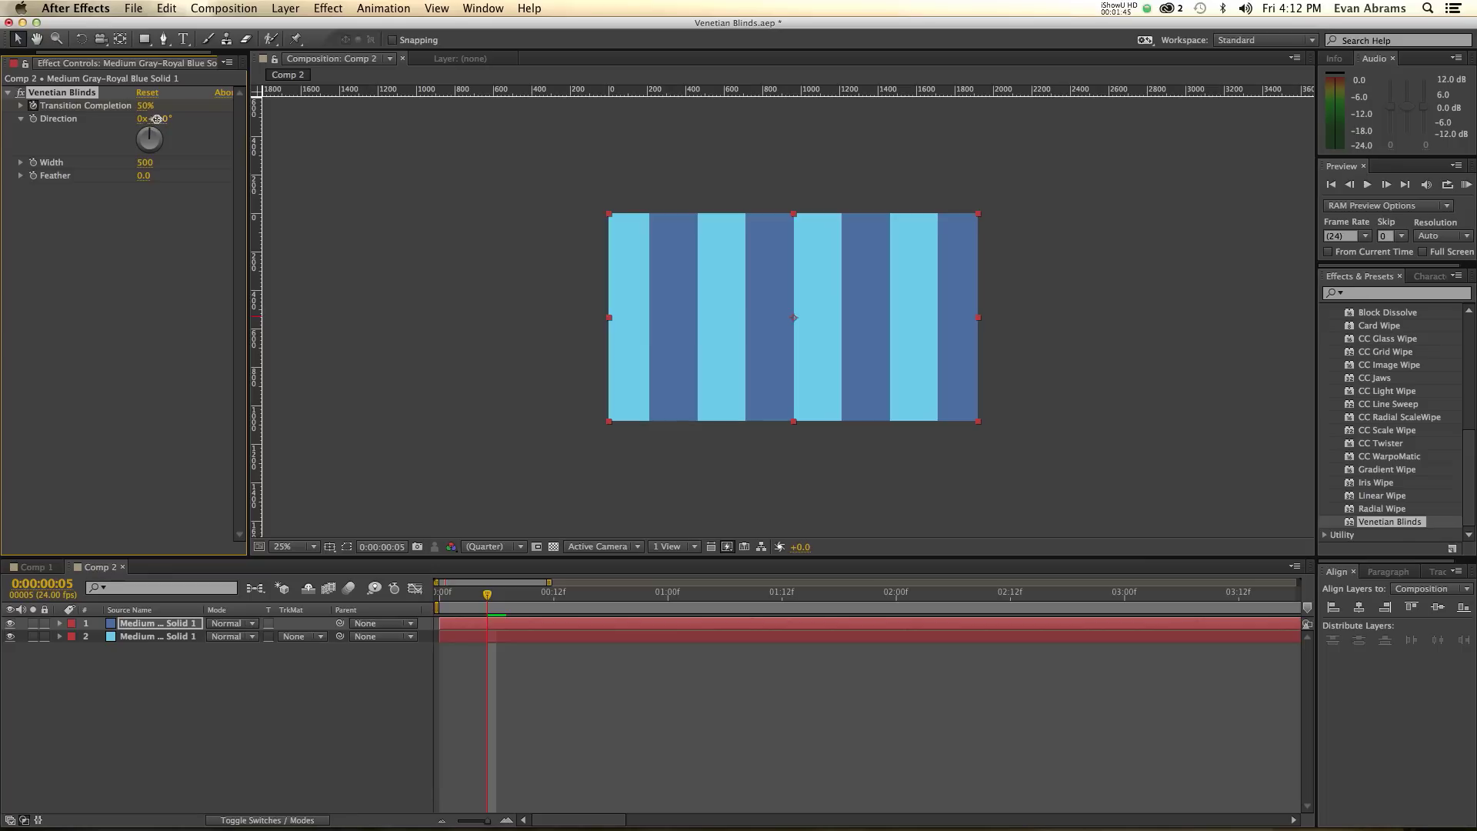
Tilt the blinds Direction to 45° and narrow the Width to 437.
drag(157, 119, 160, 120)
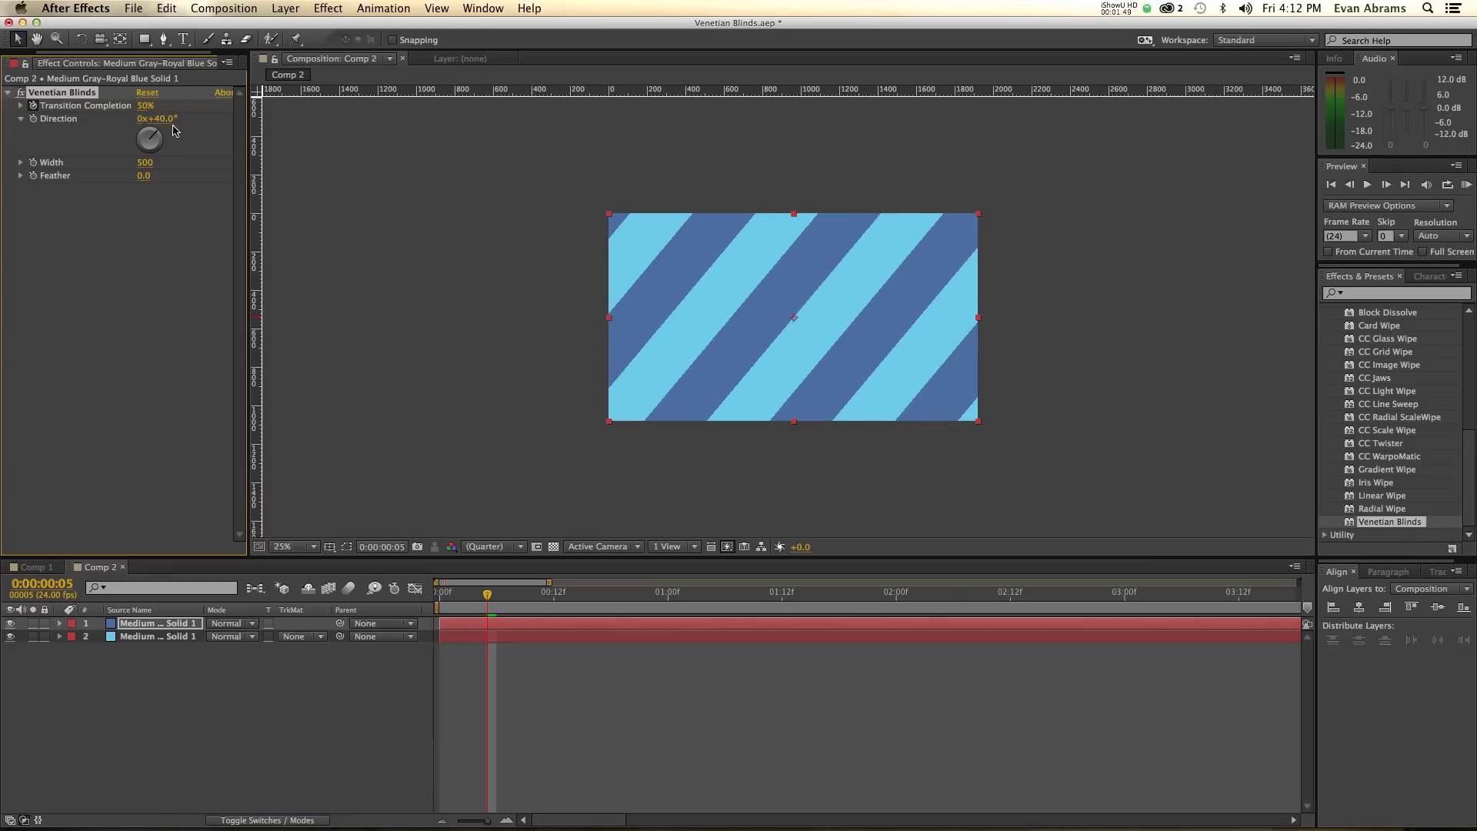
drag(157, 118, 161, 119)
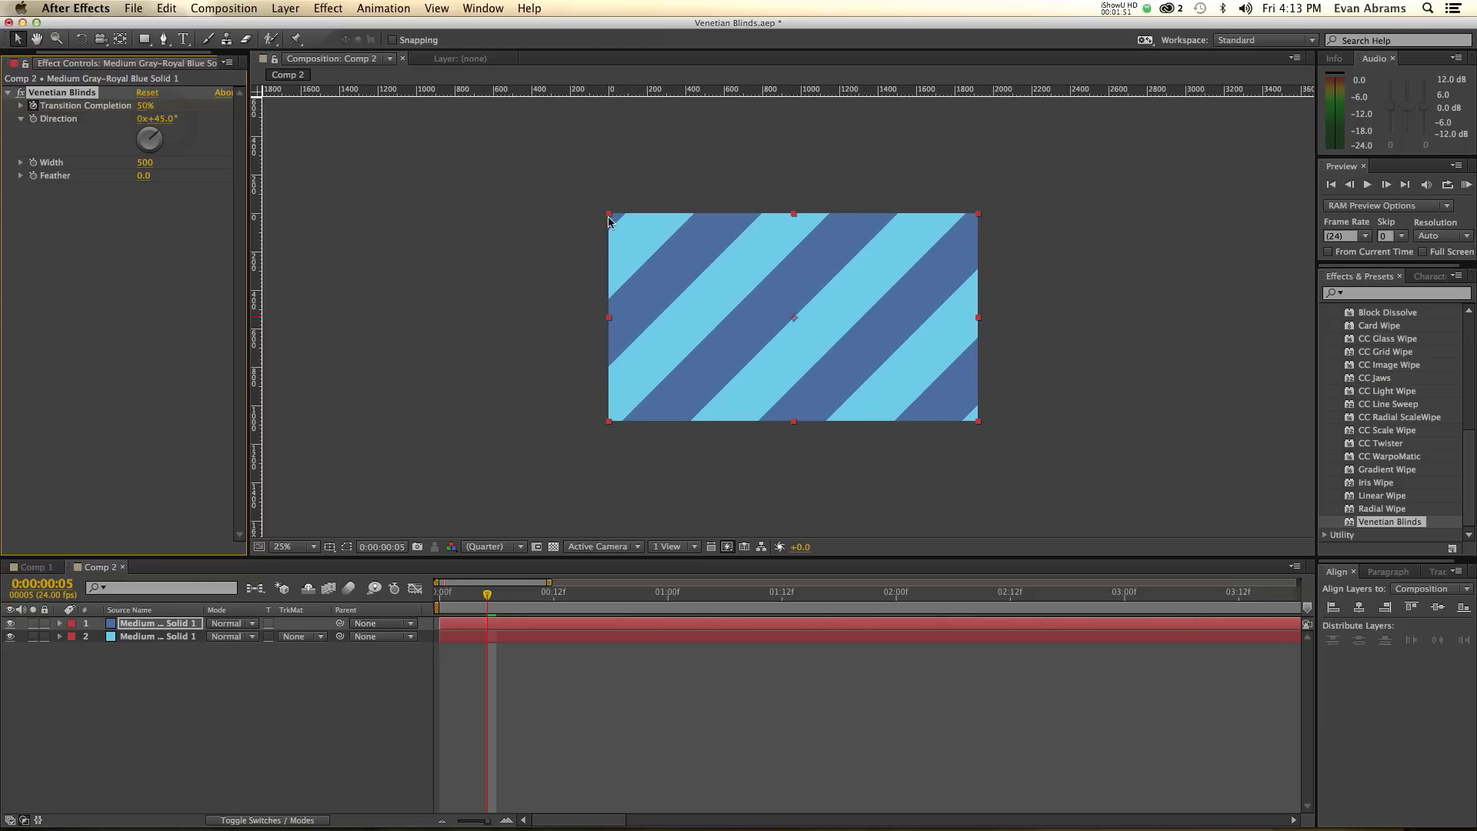
scroll(754, 413, up, 1)
scroll(754, 408, down, 1)
mouse_move(487, 595)
mouse_down()
mouse_move(453, 598)
mouse_move(477, 597)
mouse_up()
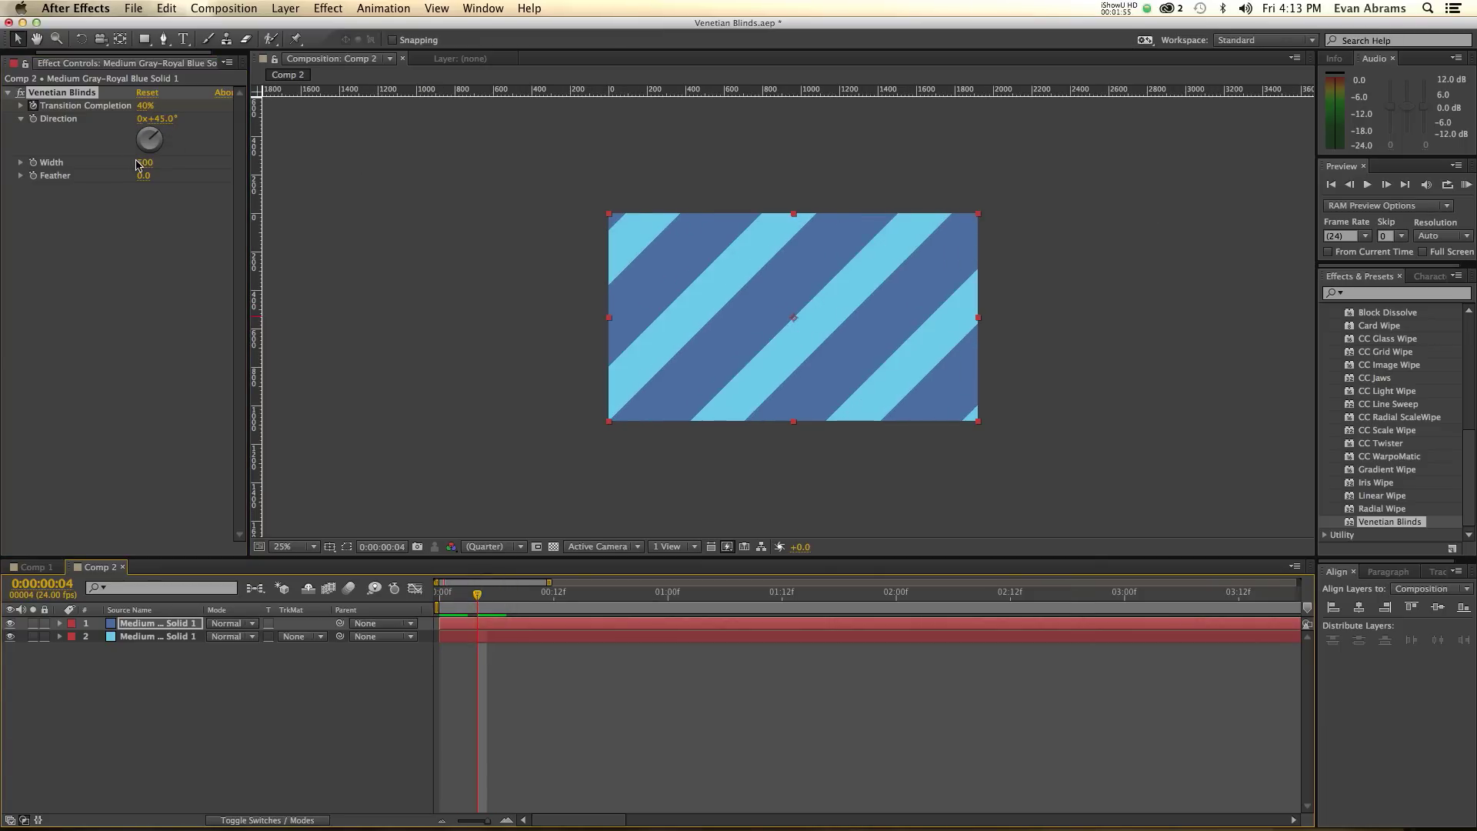
drag(139, 164, 285, 182)
Preview the diagonal wipe from the start, then select the Feather value.
click(456, 591)
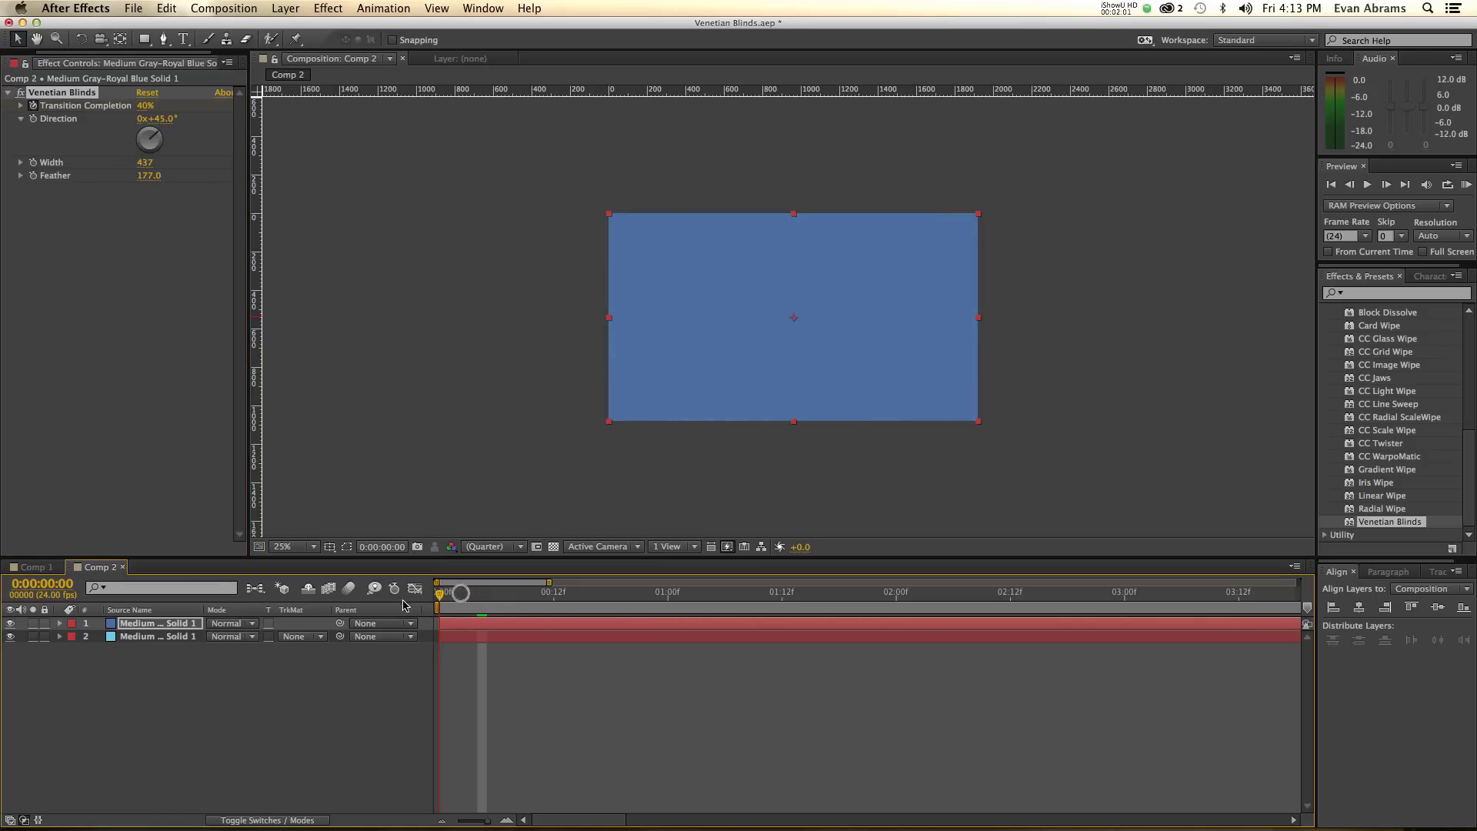
key(space)
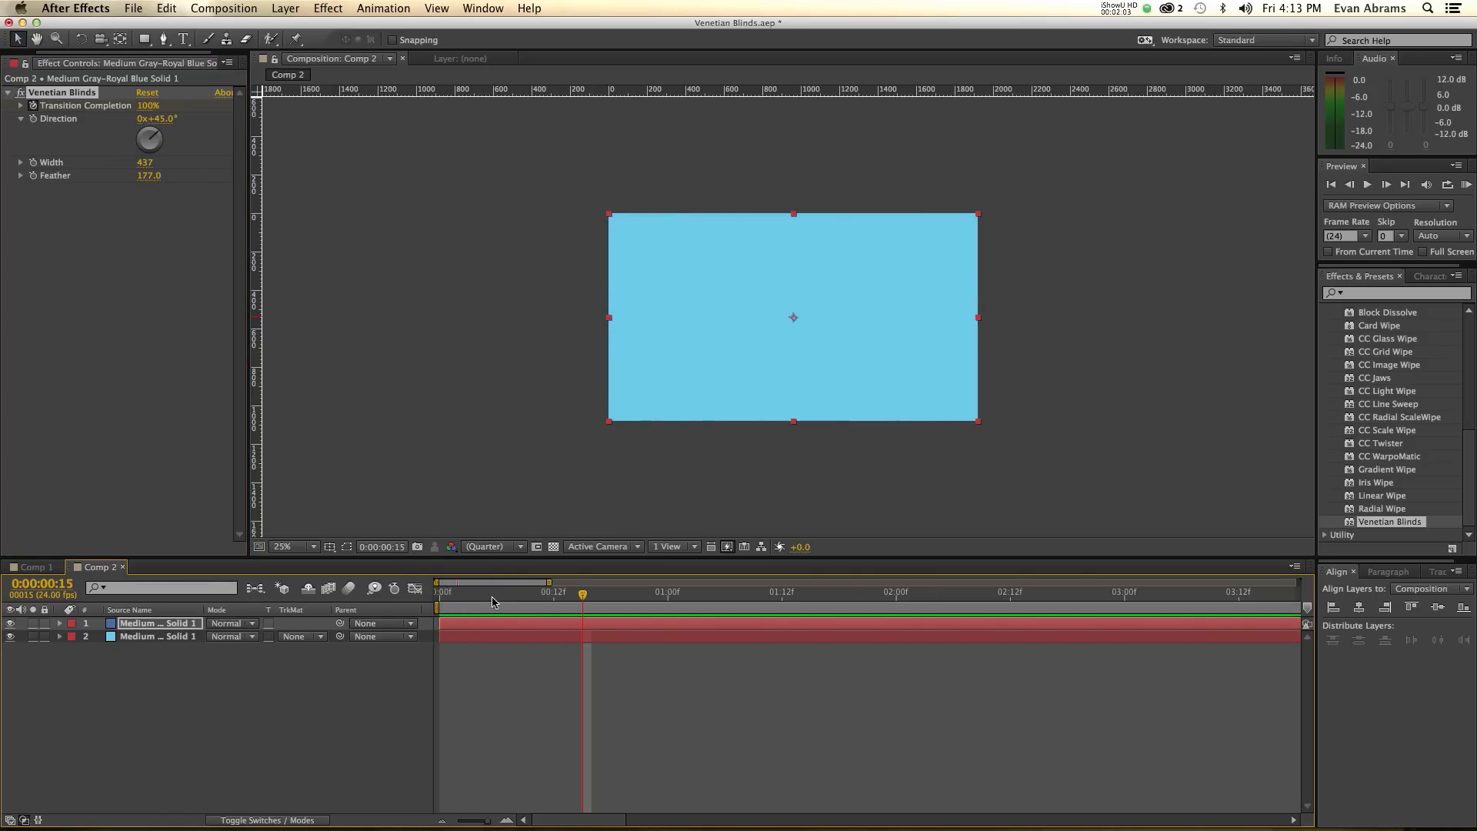
key(space)
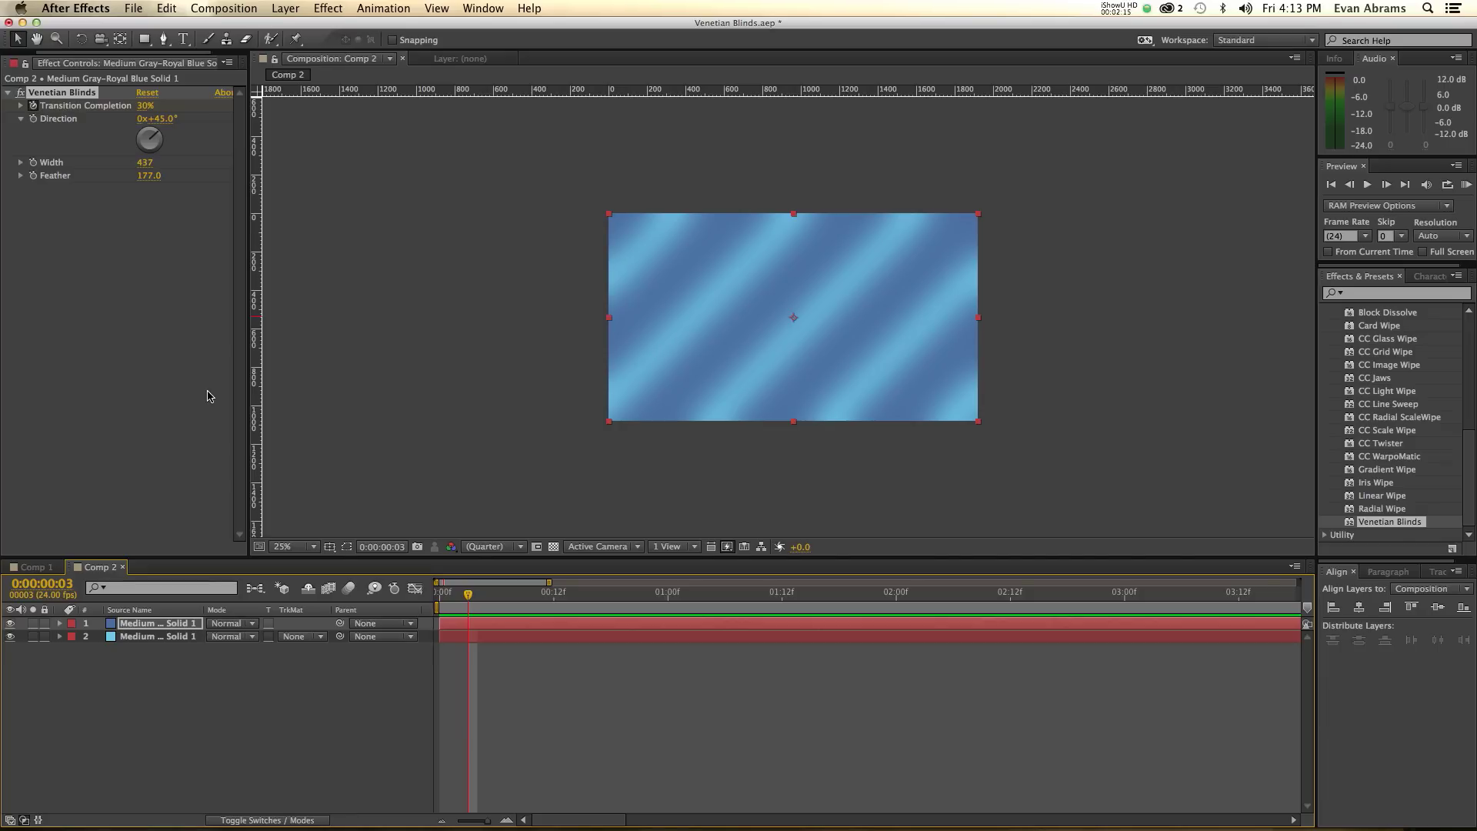
click(149, 176)
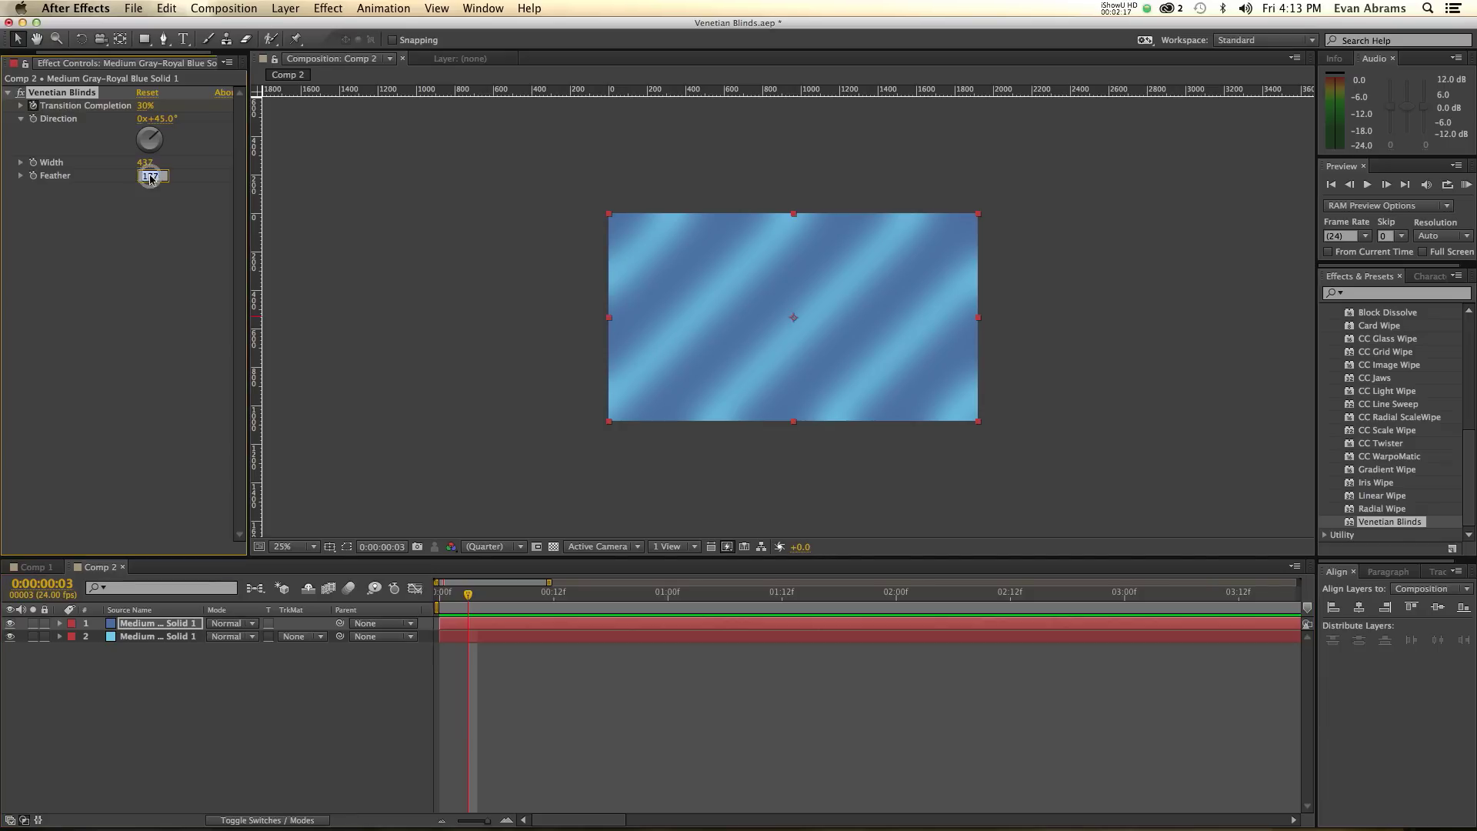
Set Feather to 0 for hard-edged stripes and preview the wipe.
text(0)
key(Return)
click(435, 600)
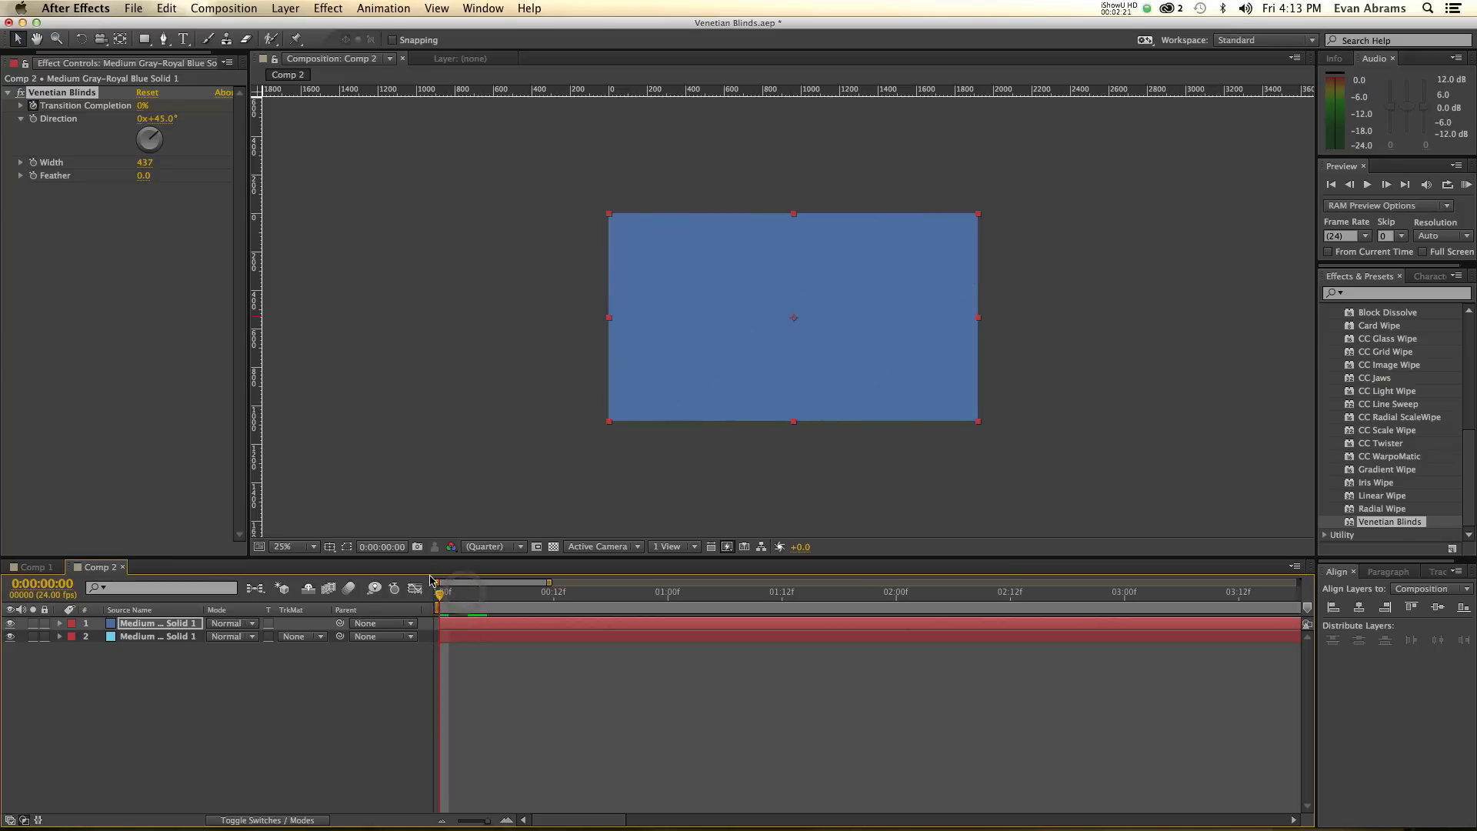
key(space)
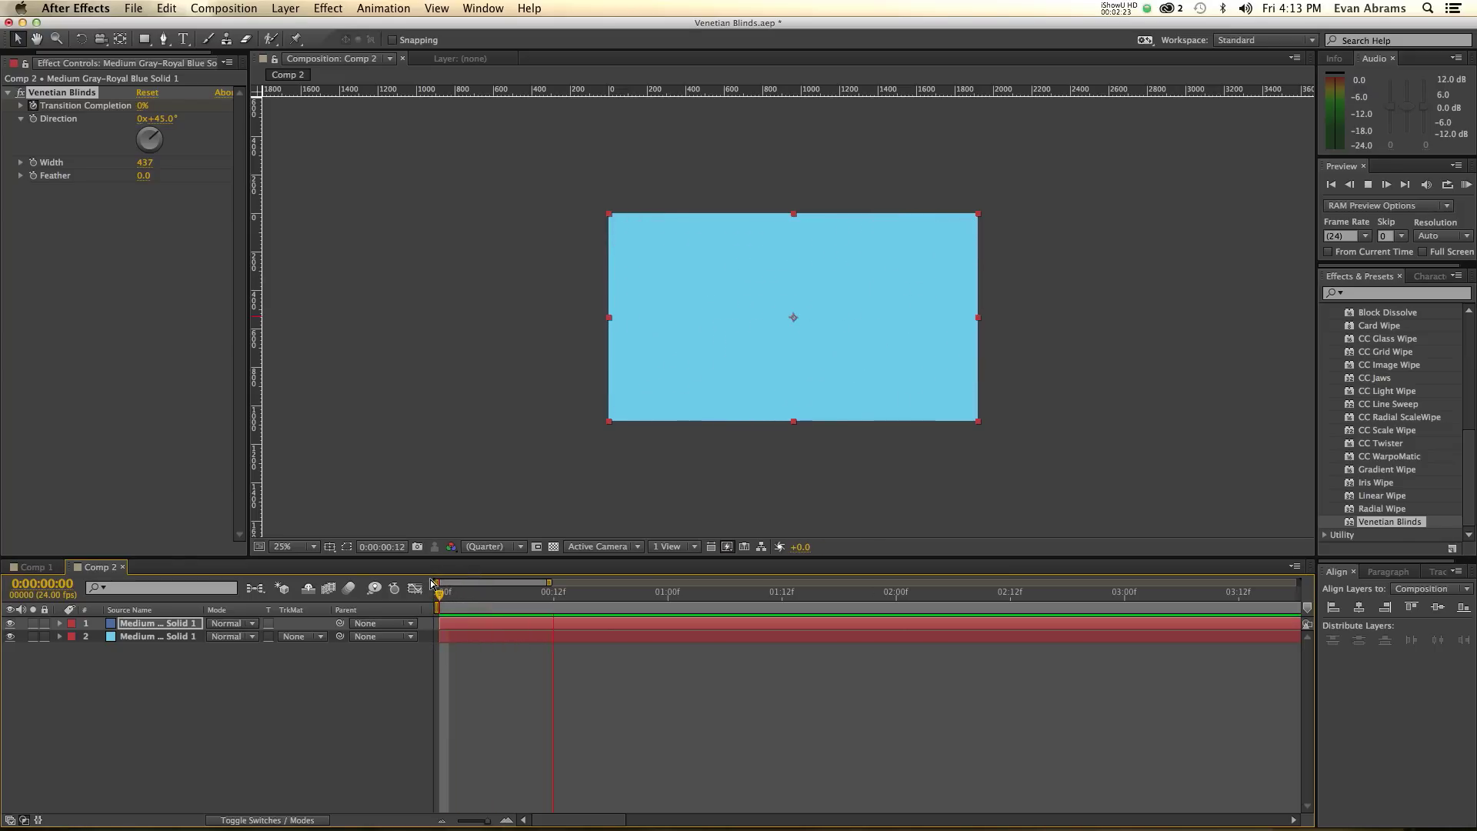
key(space)
Add a 0% Transition Completion keyframe at 0:20 so the blinds reopen.
key(u)
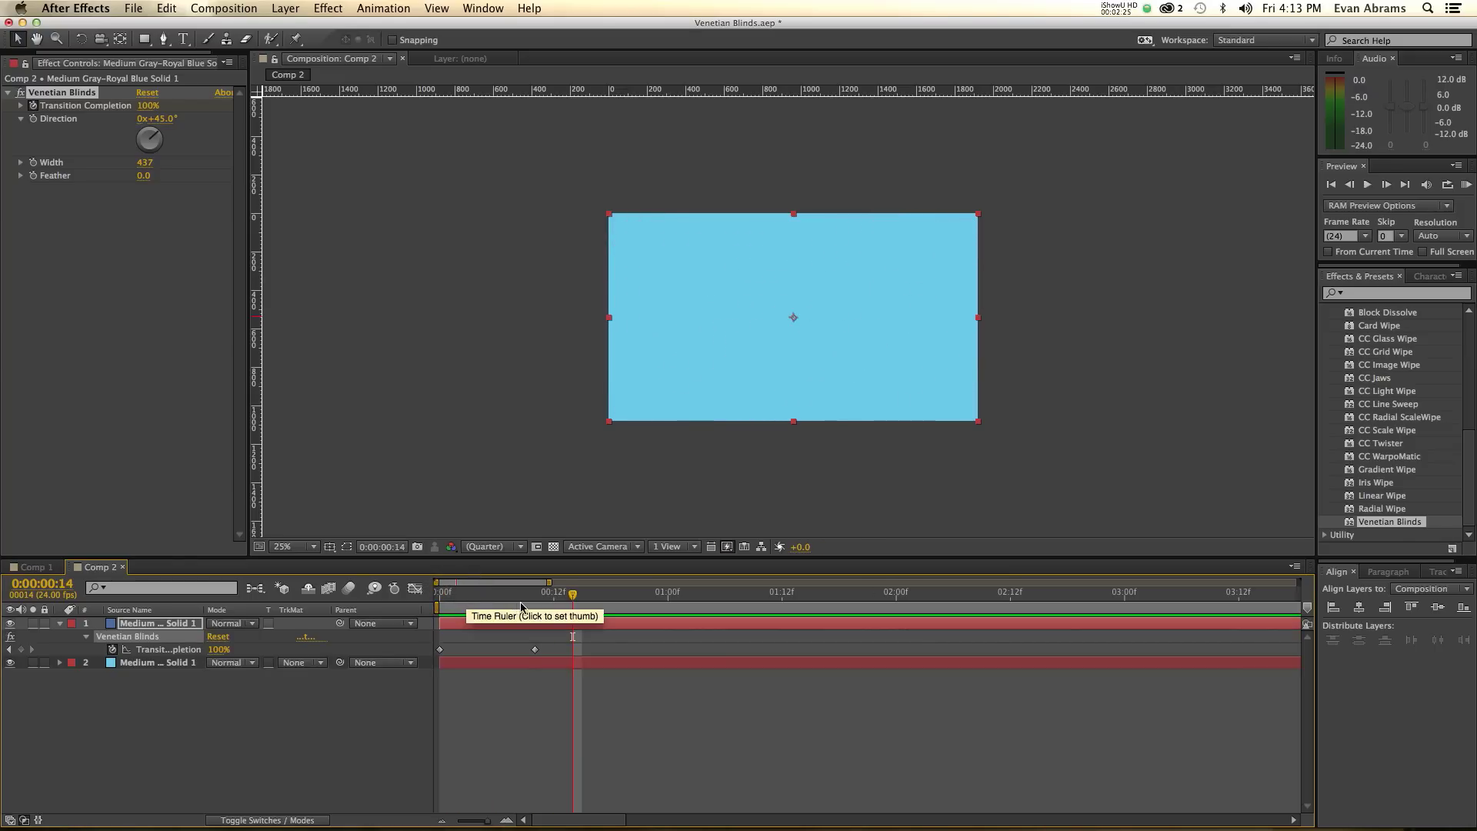
drag(521, 607, 534, 607)
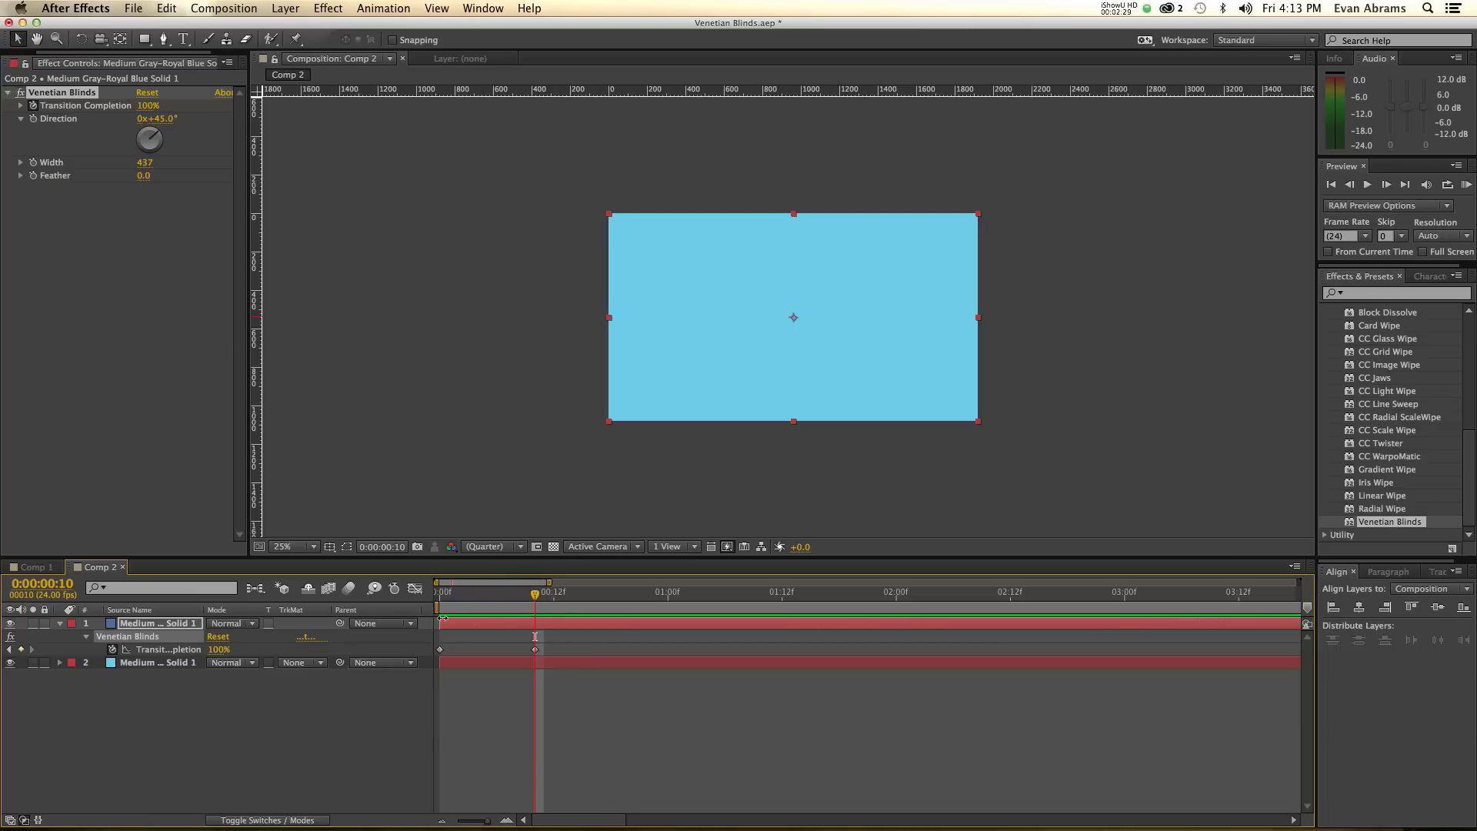
drag(442, 607, 531, 607)
key(shift+Page_Down)
key(super+shift+a)
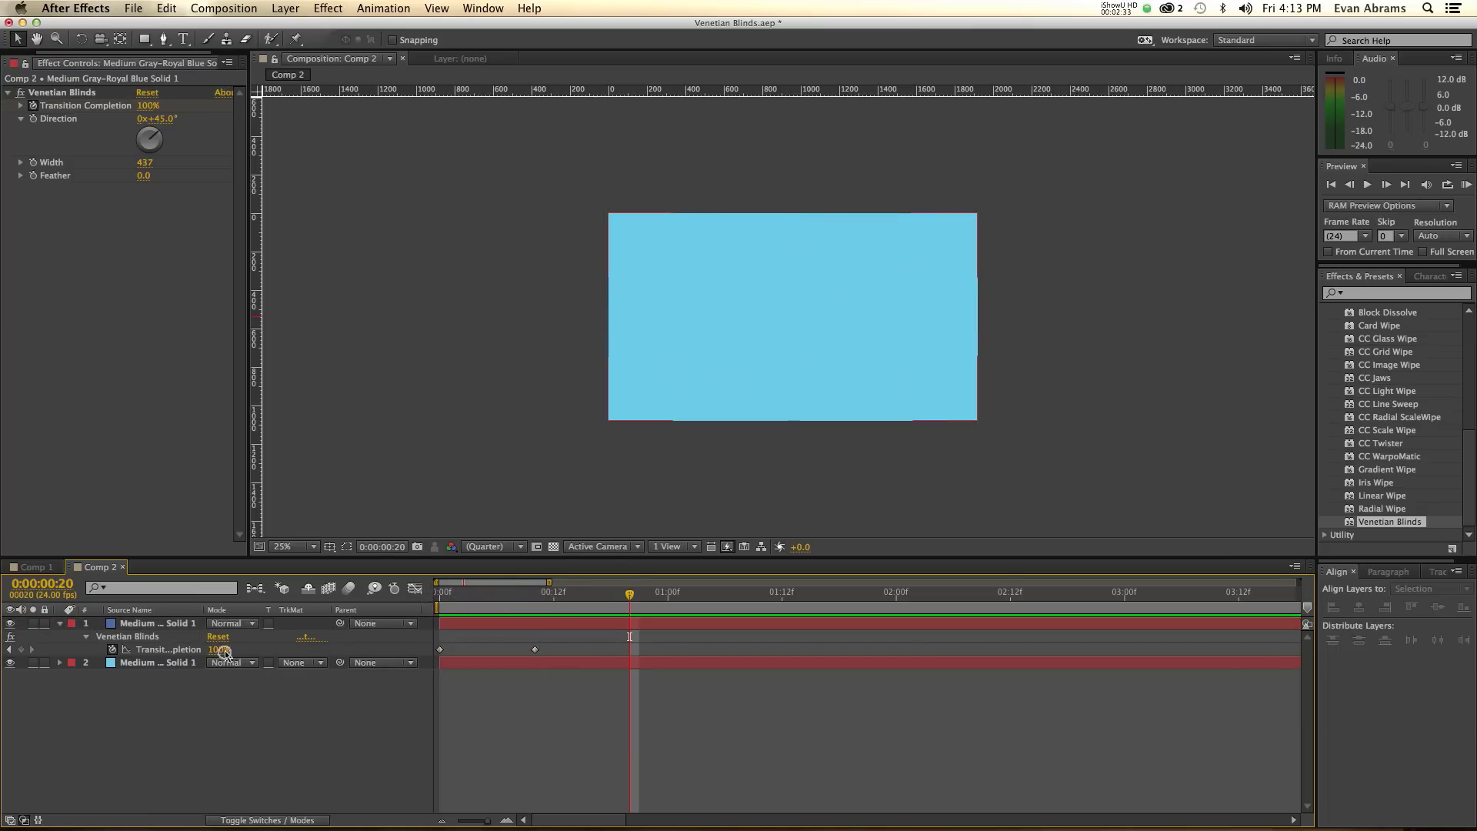
click(221, 650)
text(0)
key(Return)
Add a 100% Transition Completion keyframe at 1:06 so the blinds close again.
key(shift+Page_Down)
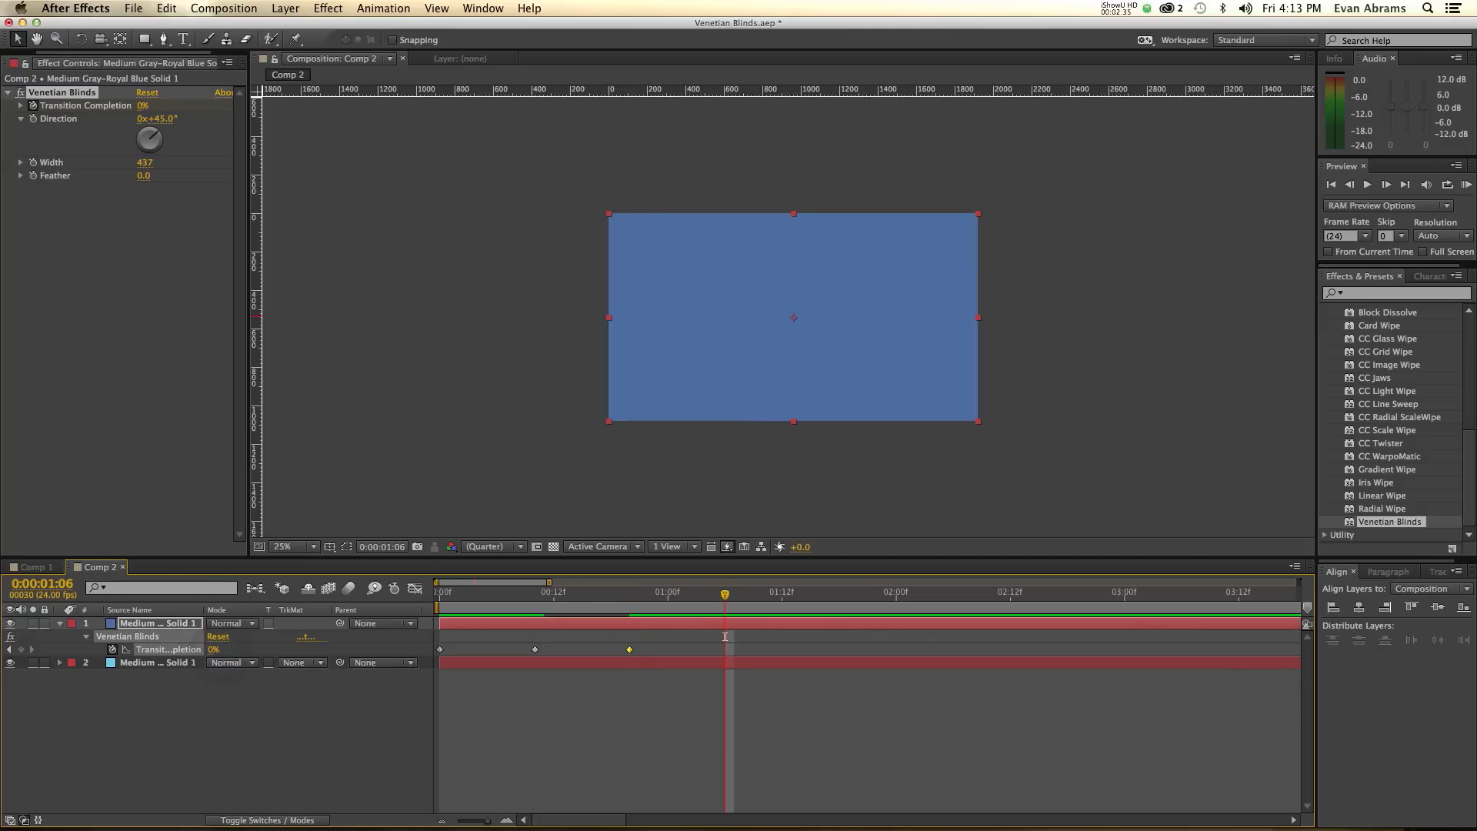
click(213, 650)
text(100)
key(Return)
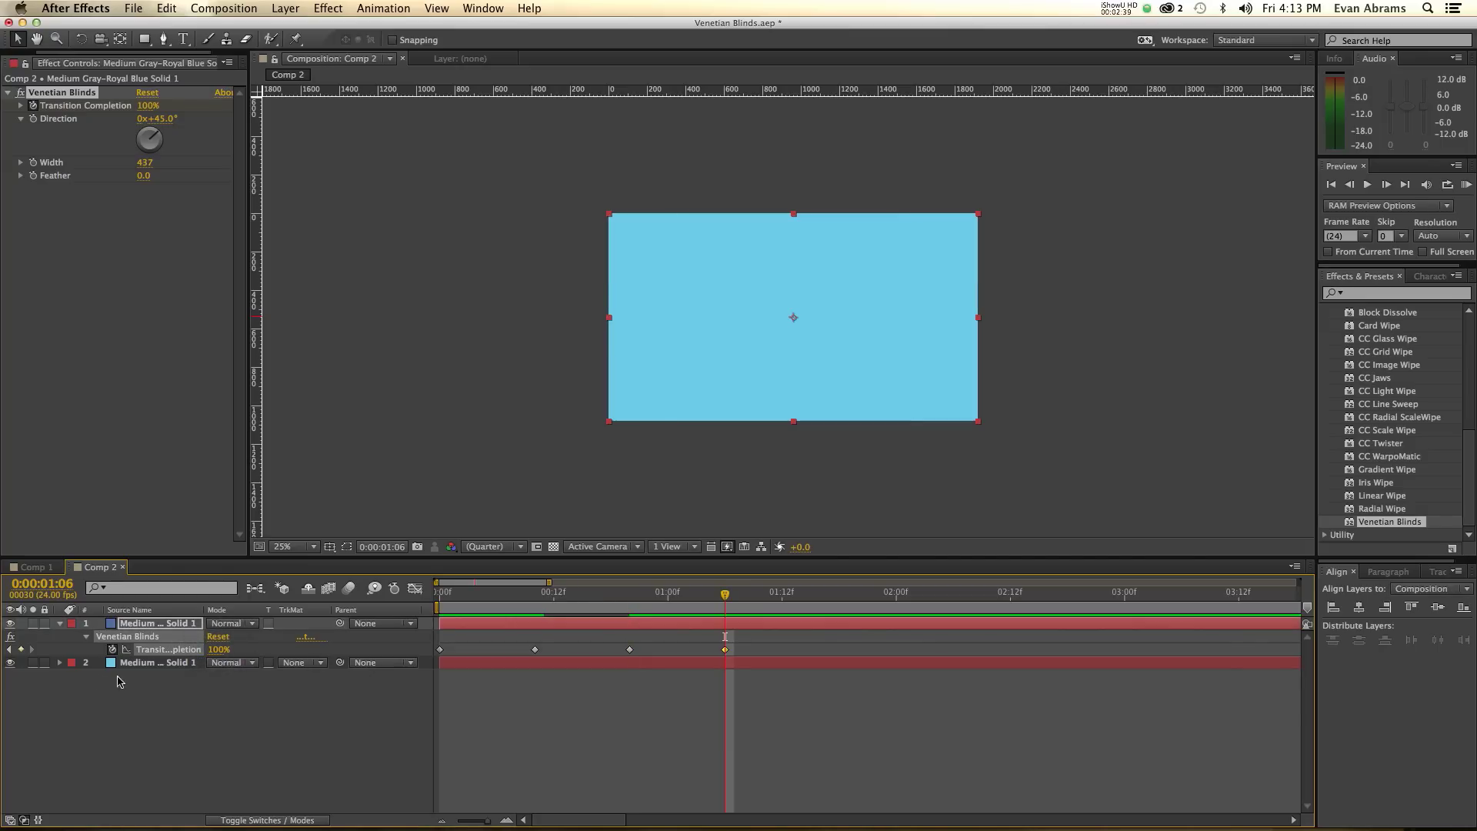
Enable keyframing for Direction and Width and set Width to 400.
click(33, 120)
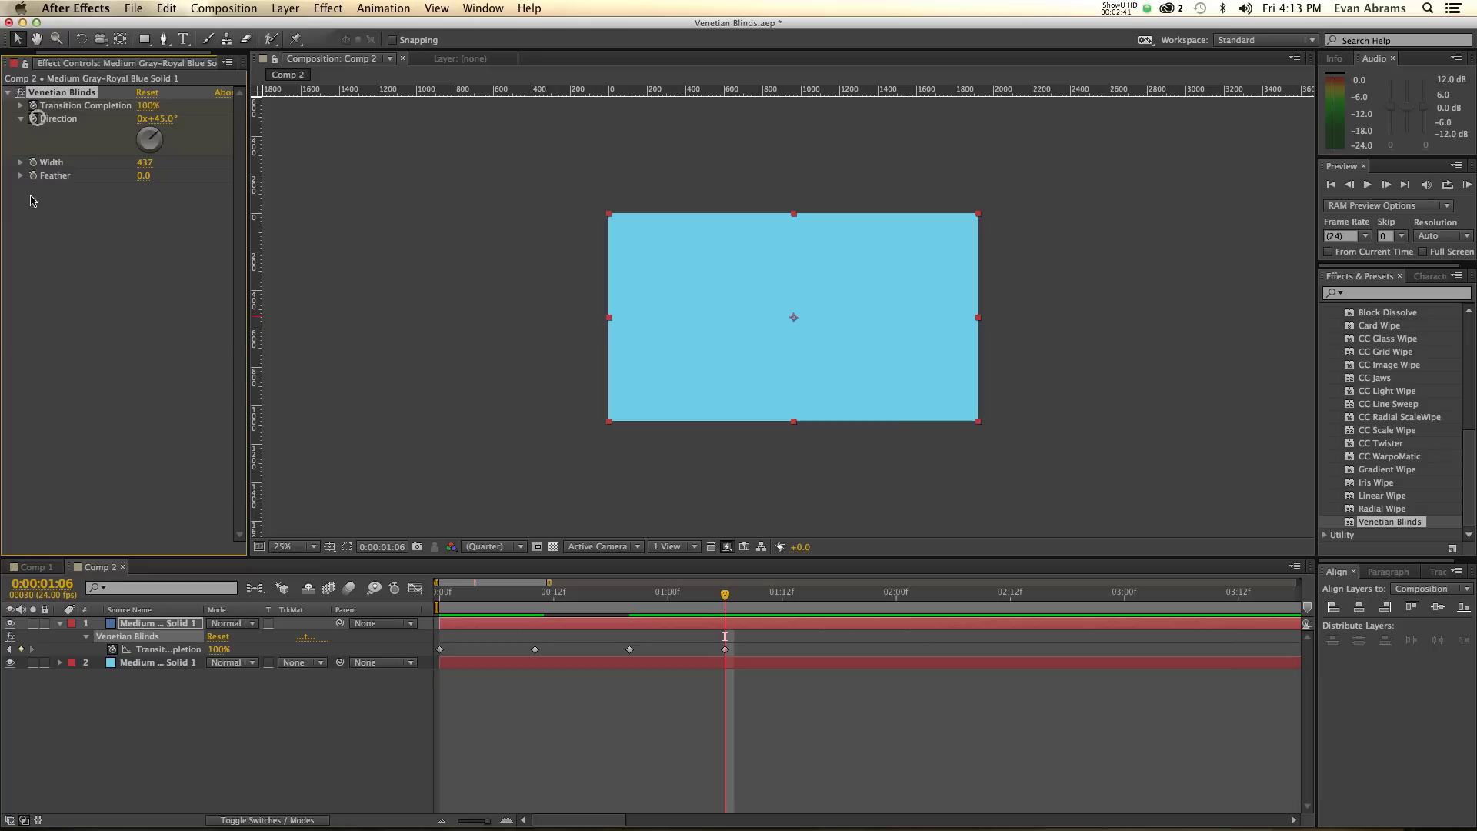
click(34, 163)
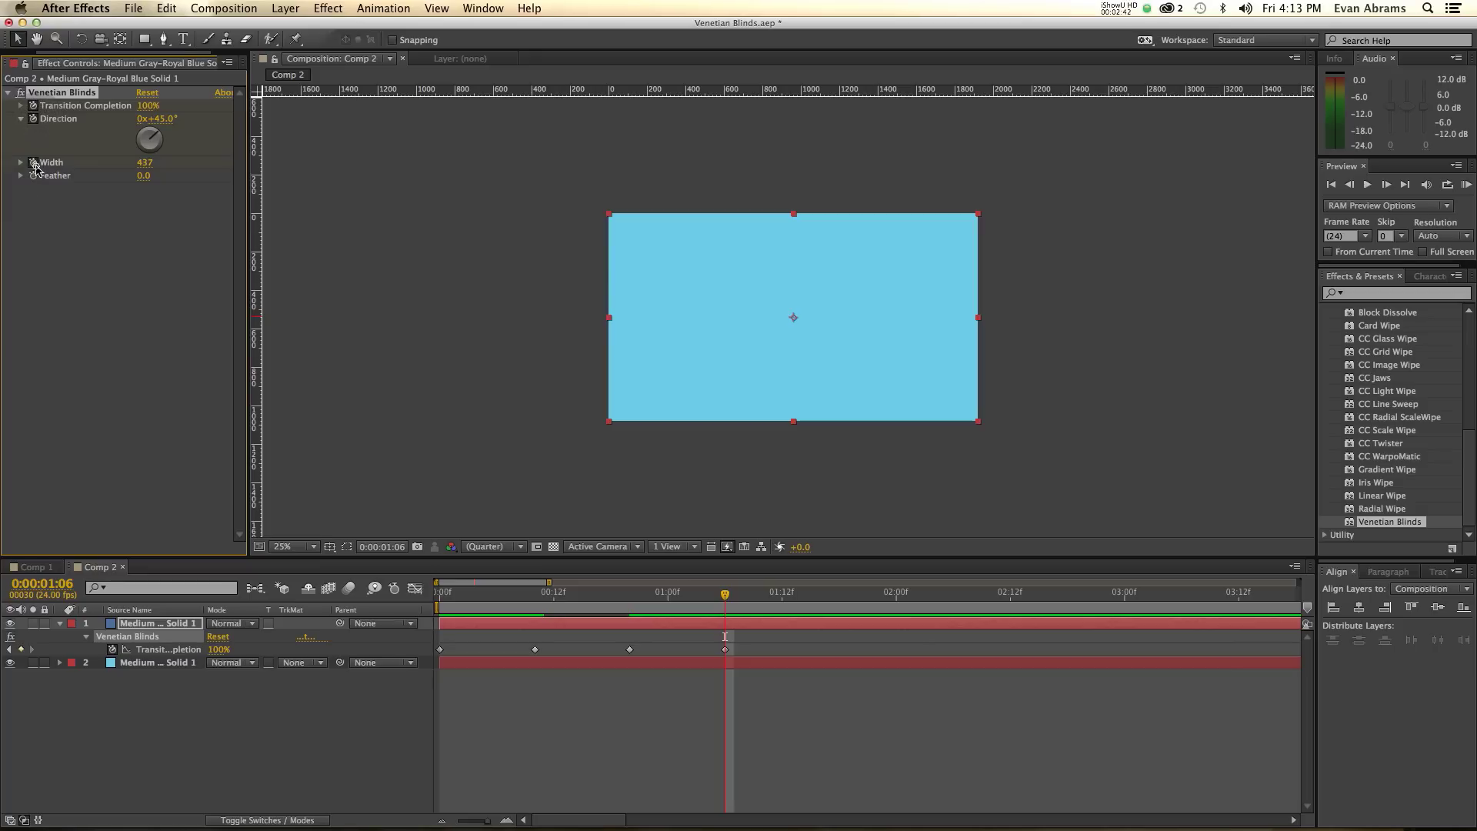
click(150, 164)
key(Return)
Move the Direction and Width keyframes to the start and make them hold keyframes.
key(Home)
key(u)
key(u)
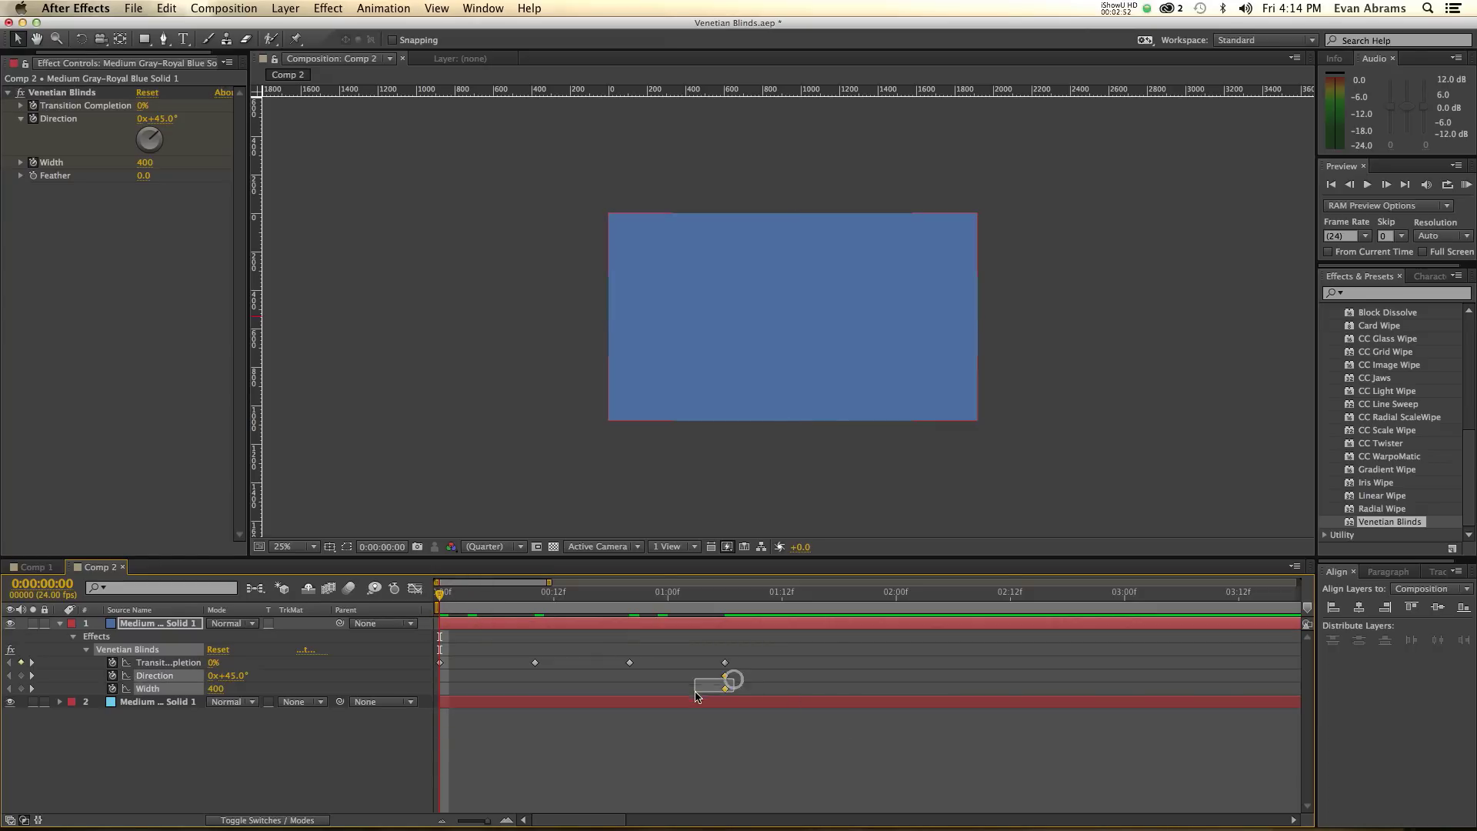
shift+click(724, 676)
drag(725, 689, 442, 712)
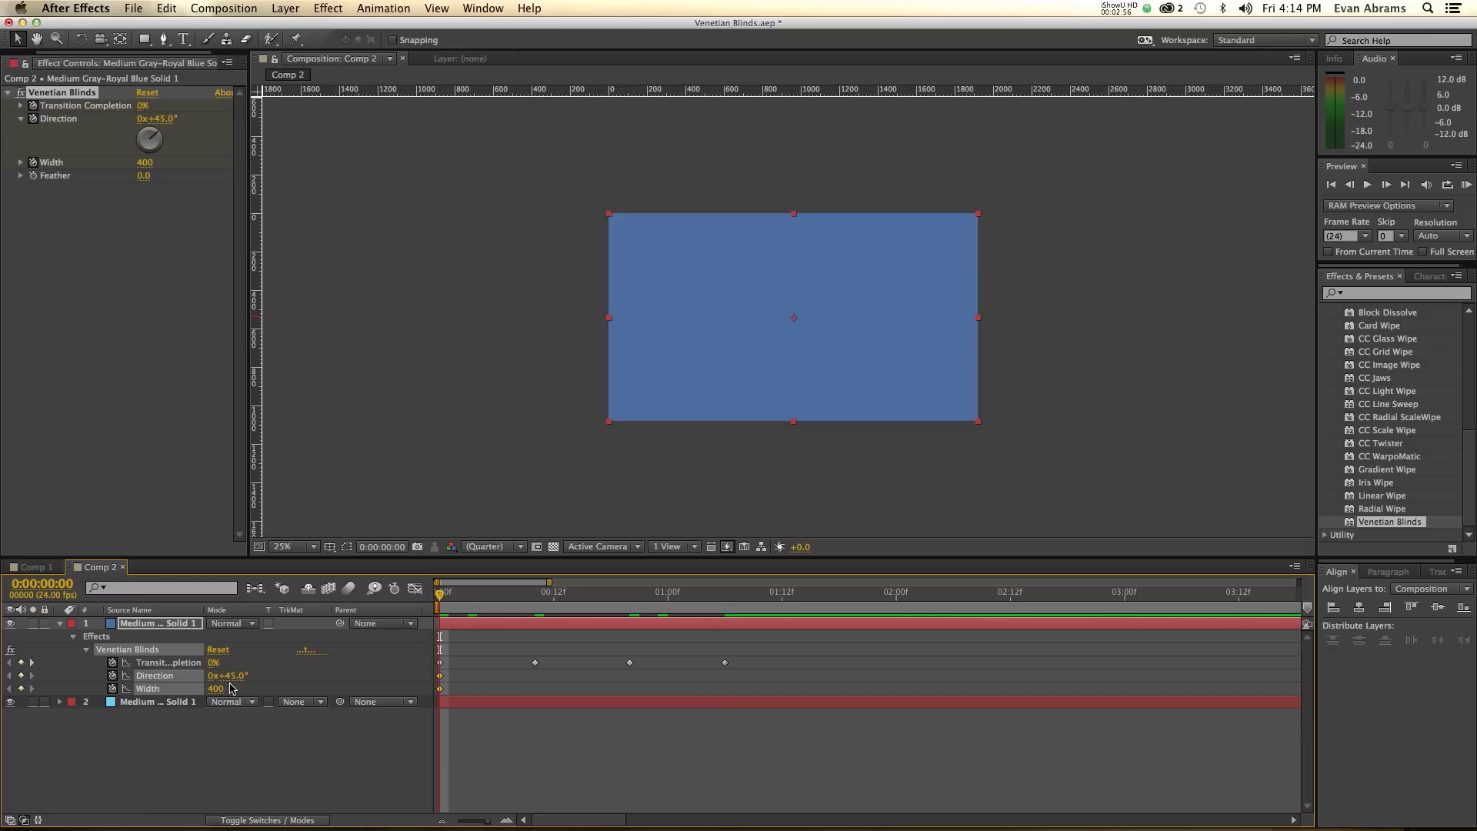
click(508, 740)
drag(454, 680, 434, 695)
right_click(439, 688)
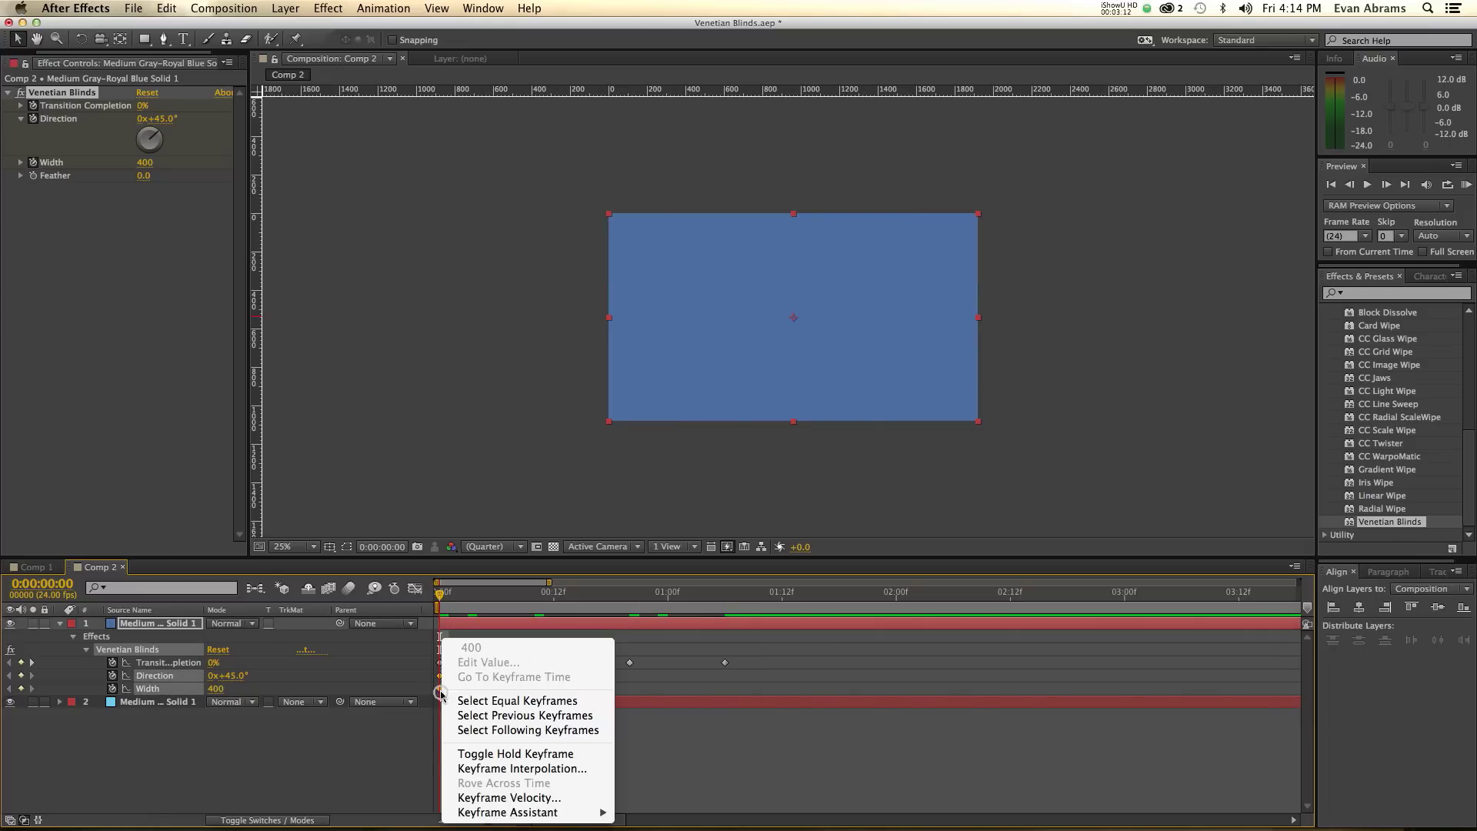
click(461, 753)
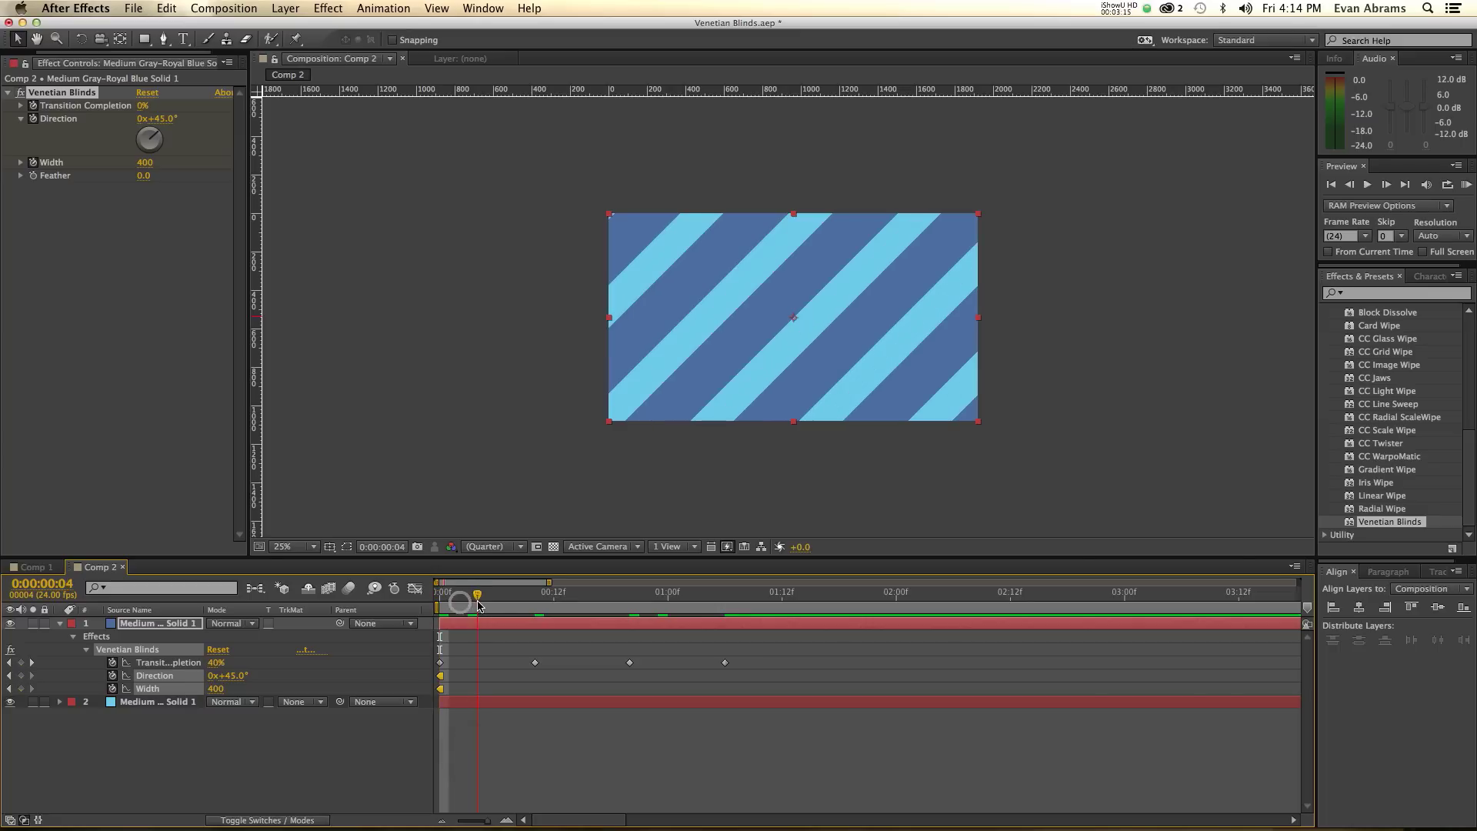
Keyframe the blinds Direction to 225° at 0:10 and back to 45° at 0:20.
drag(461, 607, 534, 605)
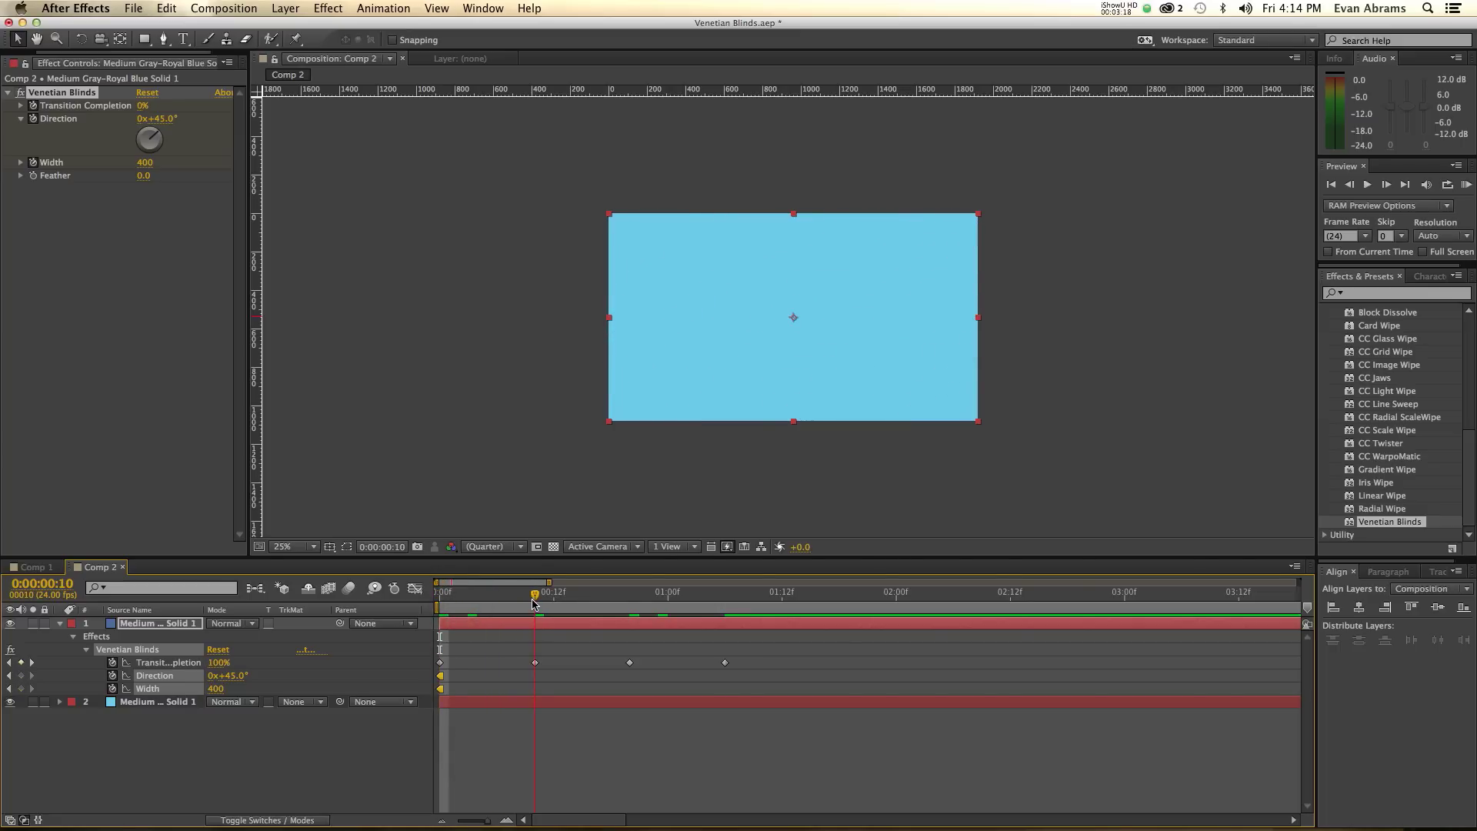
click(520, 681)
drag(175, 157, 139, 157)
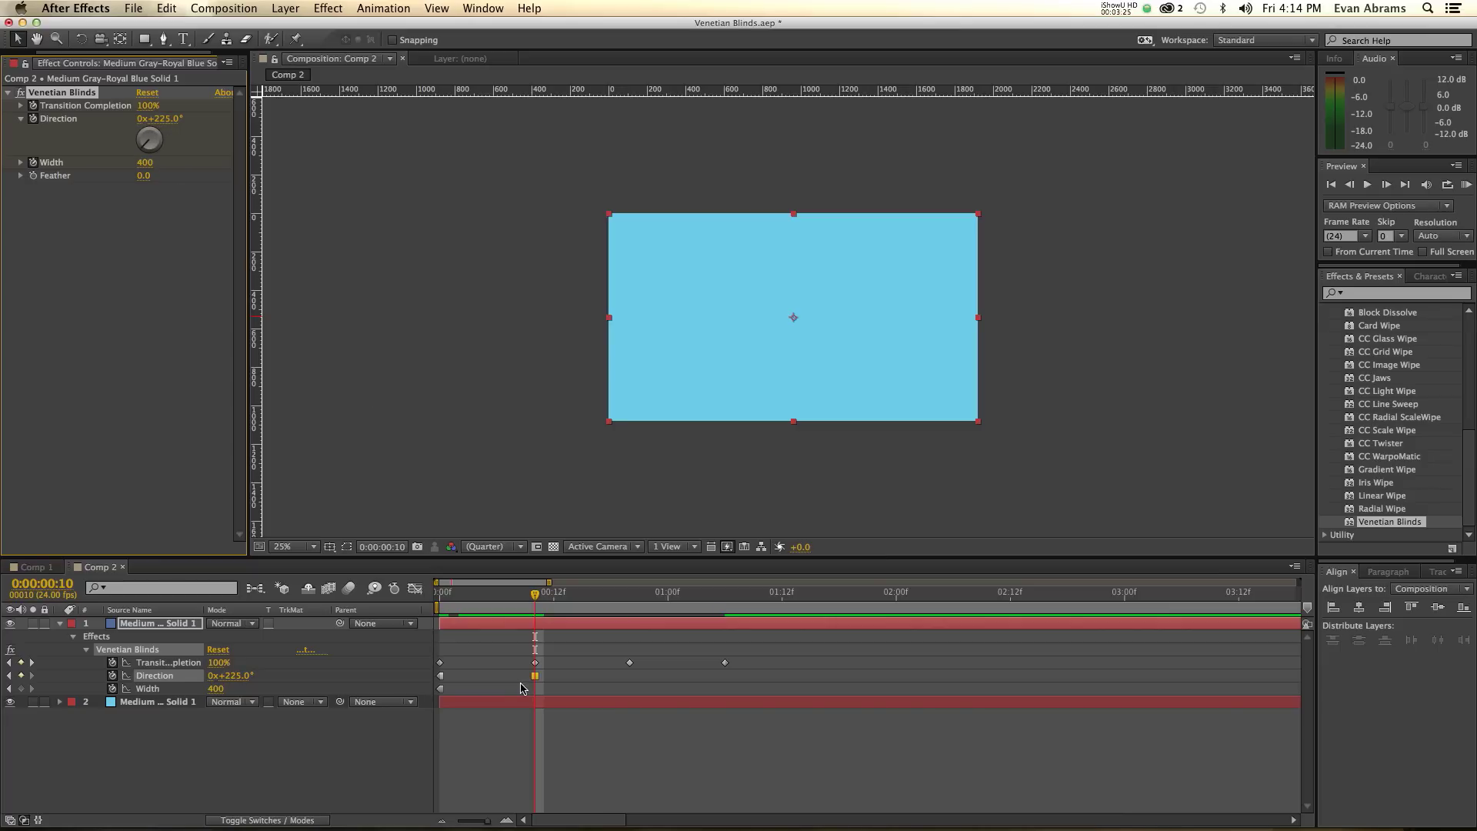
drag(525, 604, 626, 626)
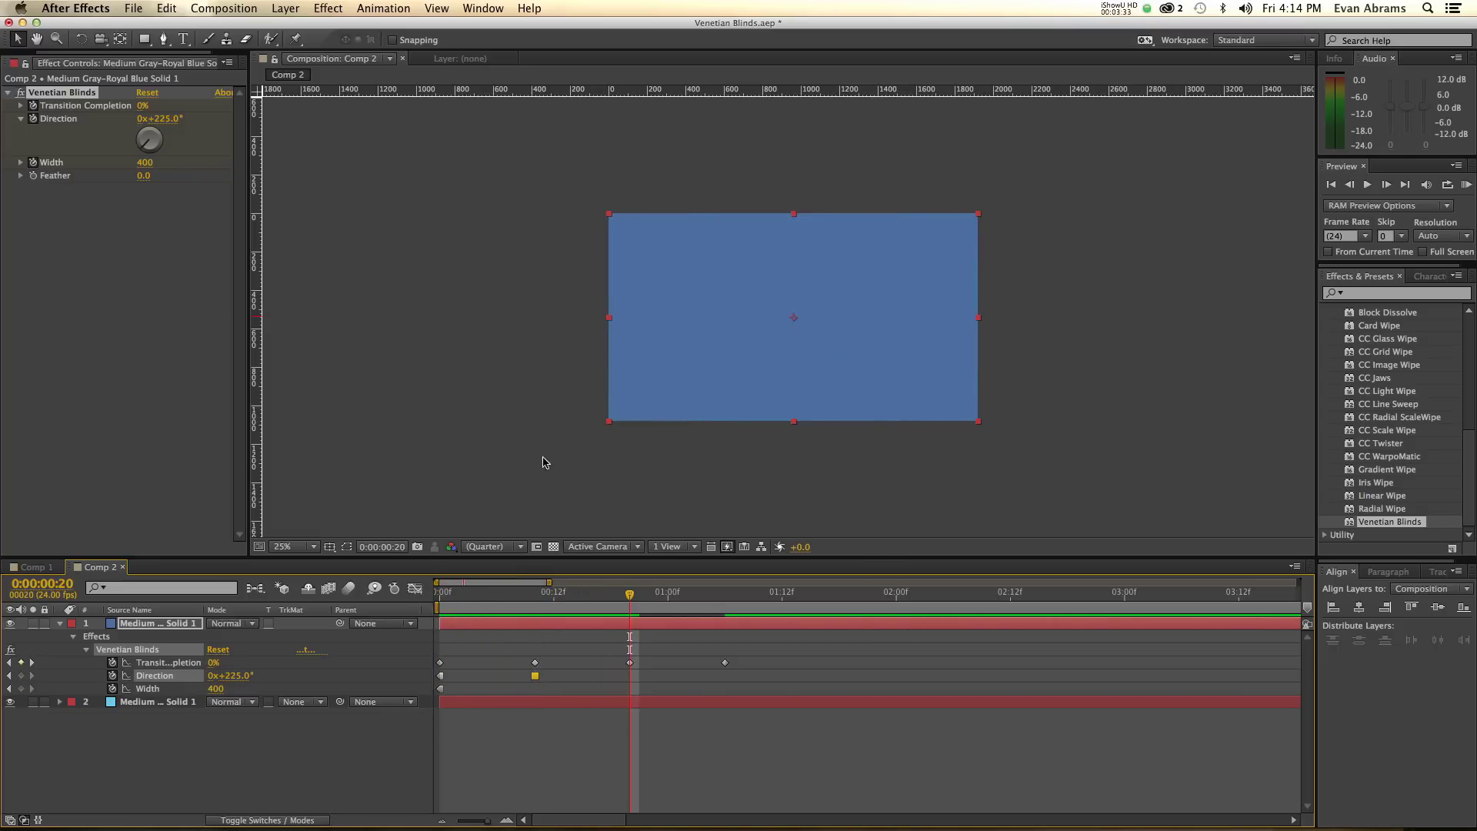
drag(143, 152, 158, 131)
Preview the flipping blinds animation and scrub through its opening.
drag(639, 595, 725, 606)
key(space)
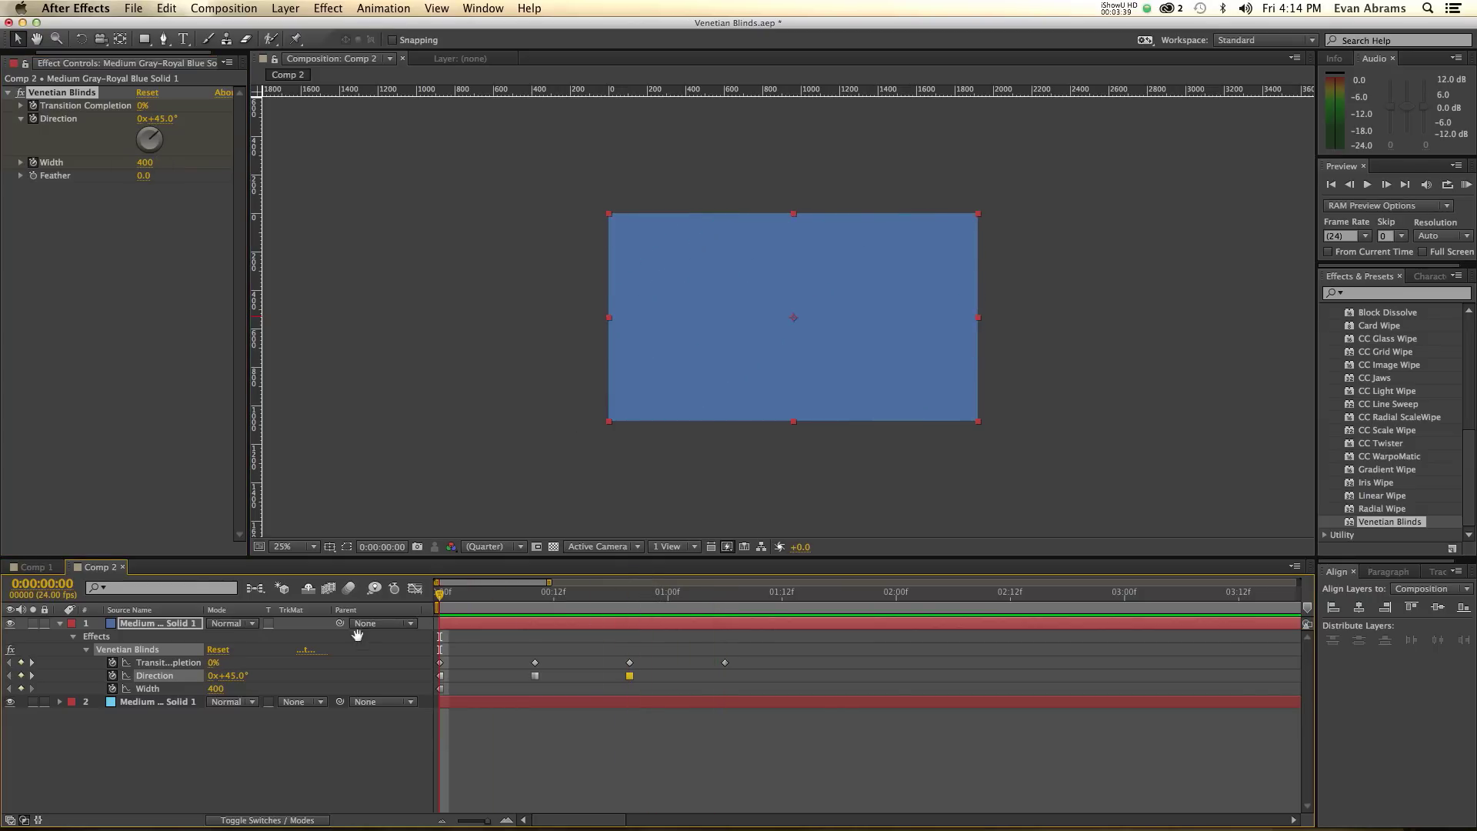
key(space)
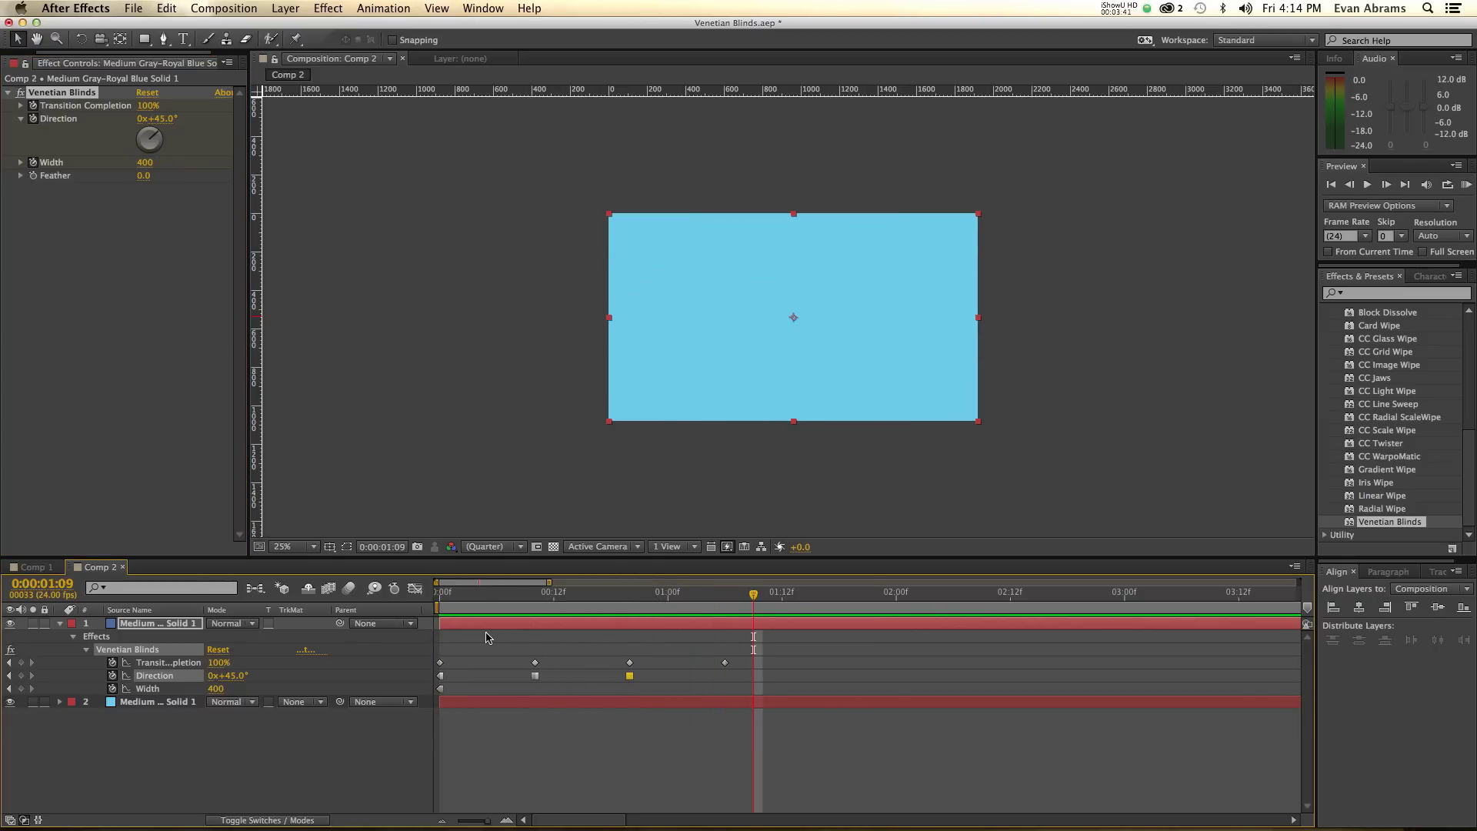
drag(457, 608, 535, 641)
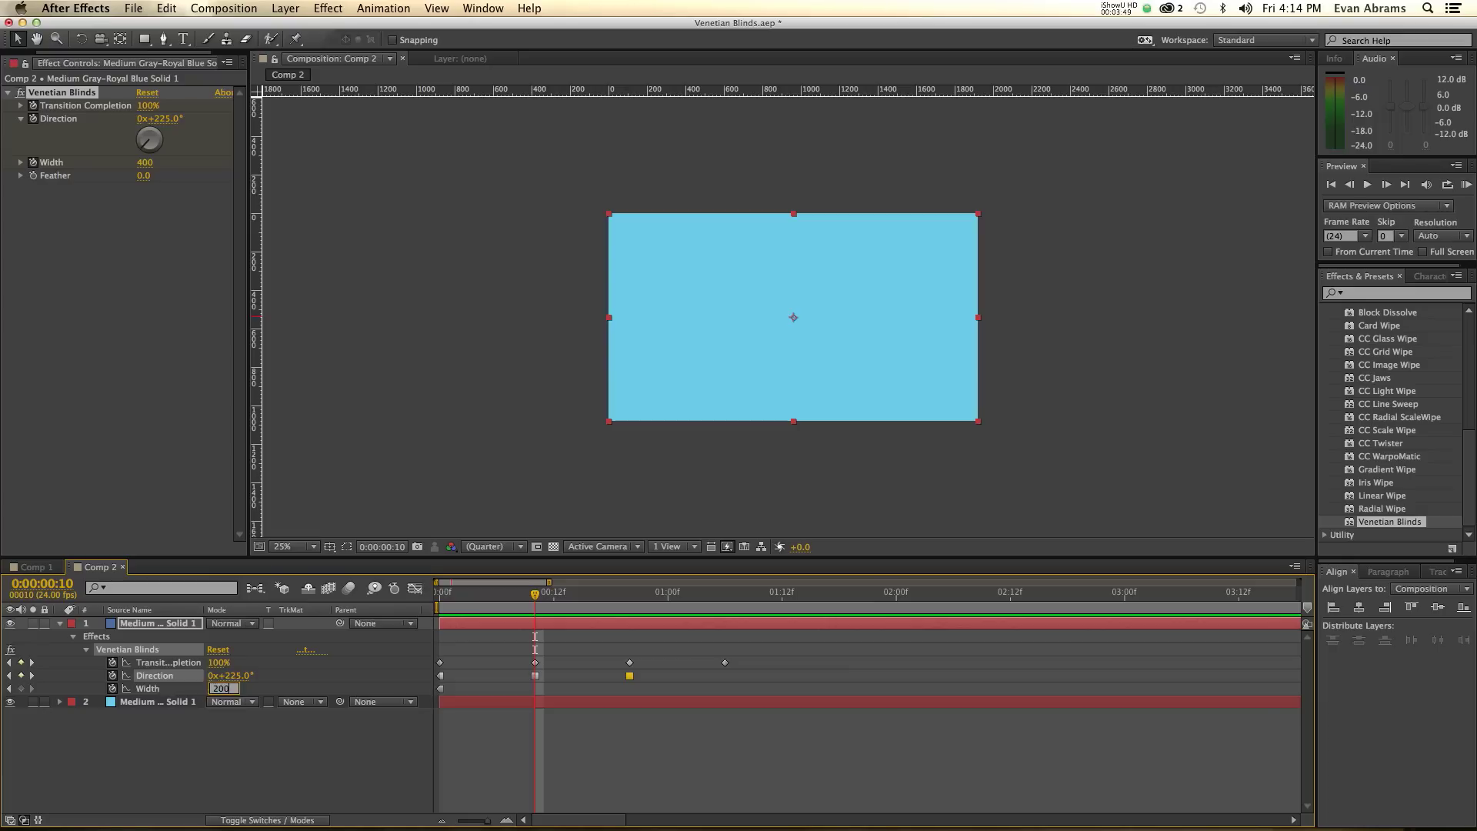
Keyframe the blinds Width to 200 at 0:10 and 100 at 0:20.
key(Return)
click(630, 593)
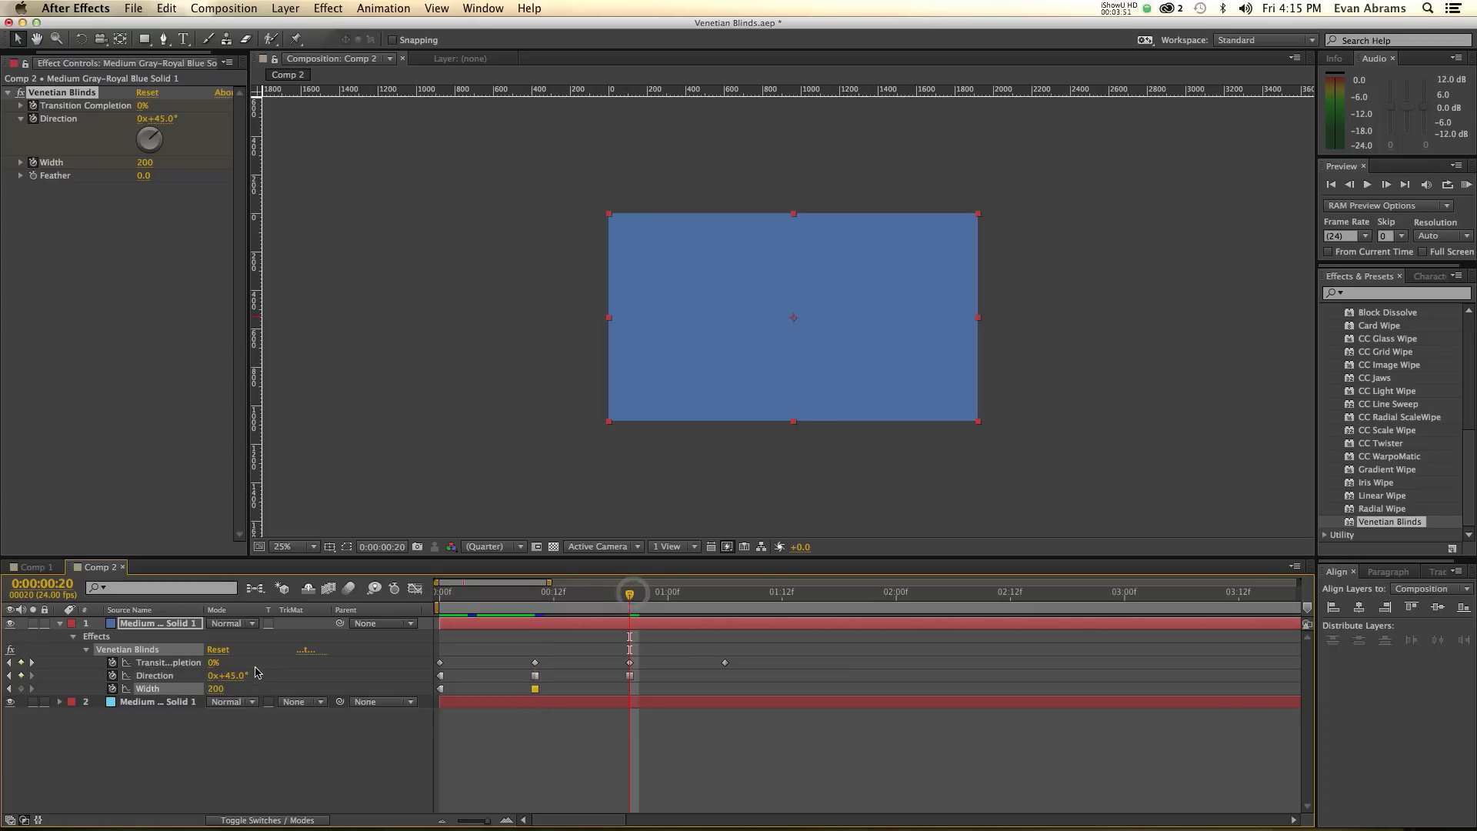
click(221, 689)
text(100)
key(Return)
Preview the narrowing stripes, scrub back to the start, and play again.
key(space)
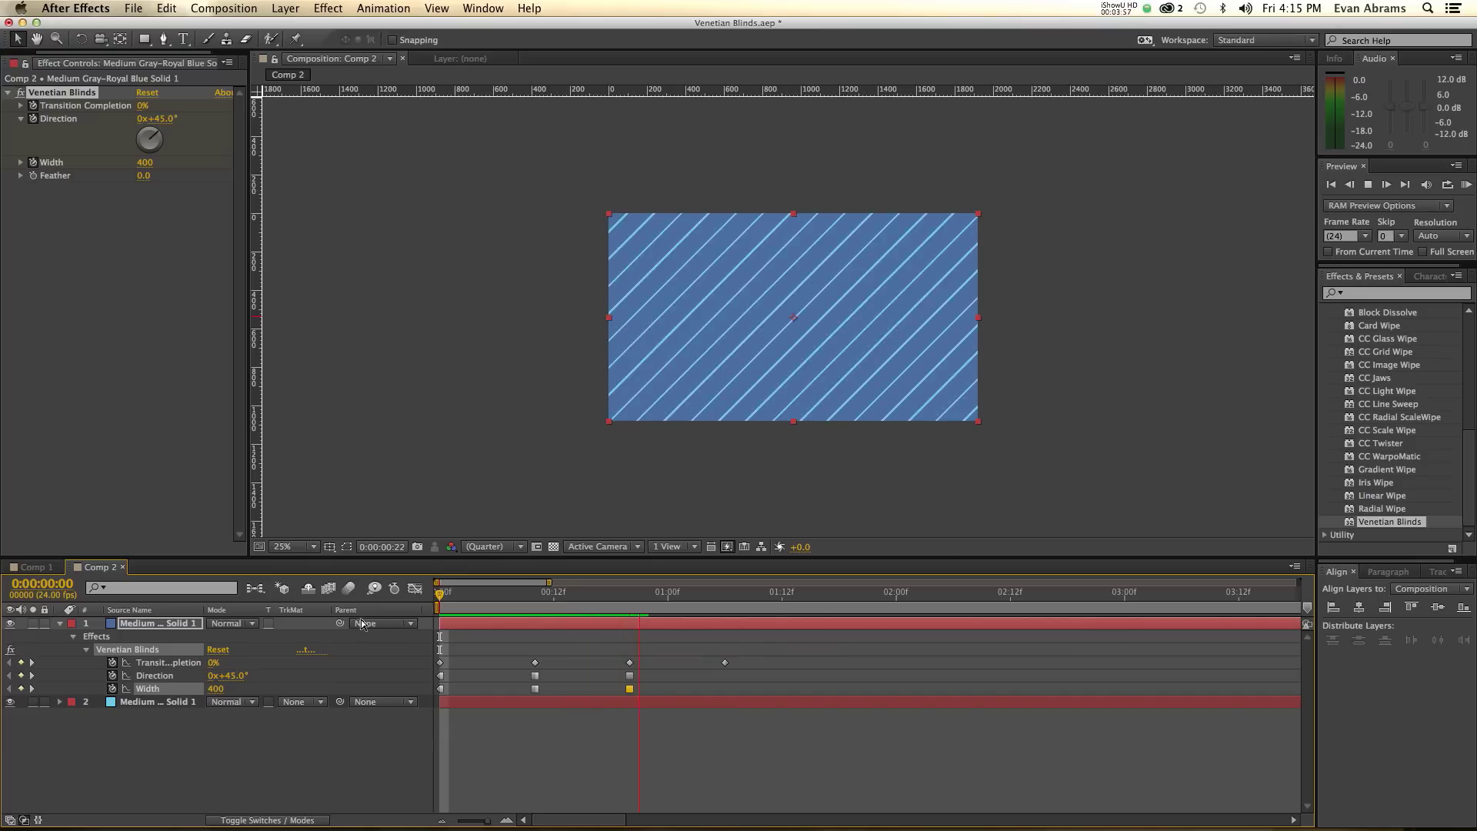
click(615, 608)
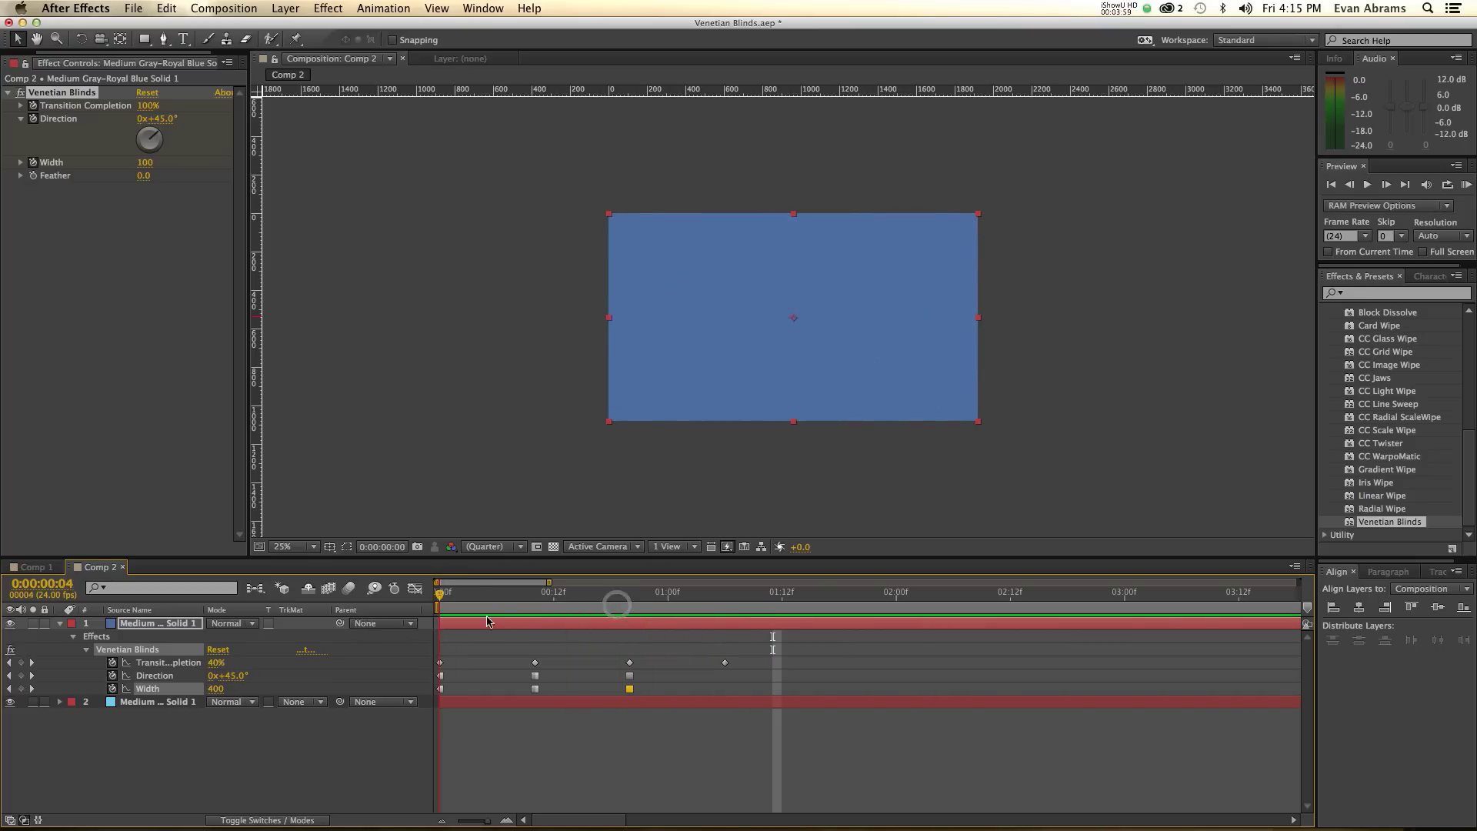
drag(618, 625, 332, 635)
key(space)
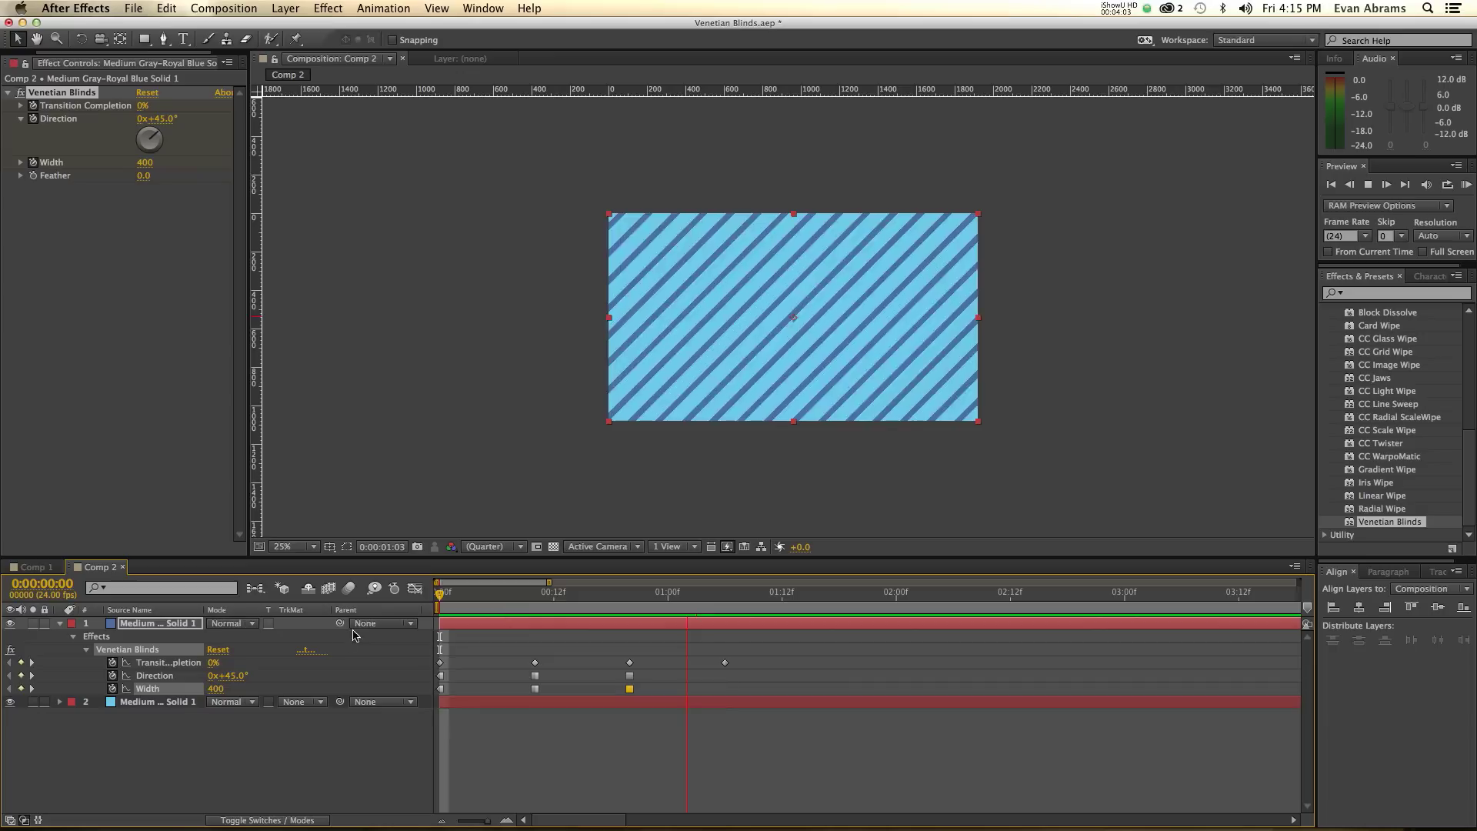
Duplicate the Venetian Blinds effect to create Venetian Blinds 2.
click(531, 599)
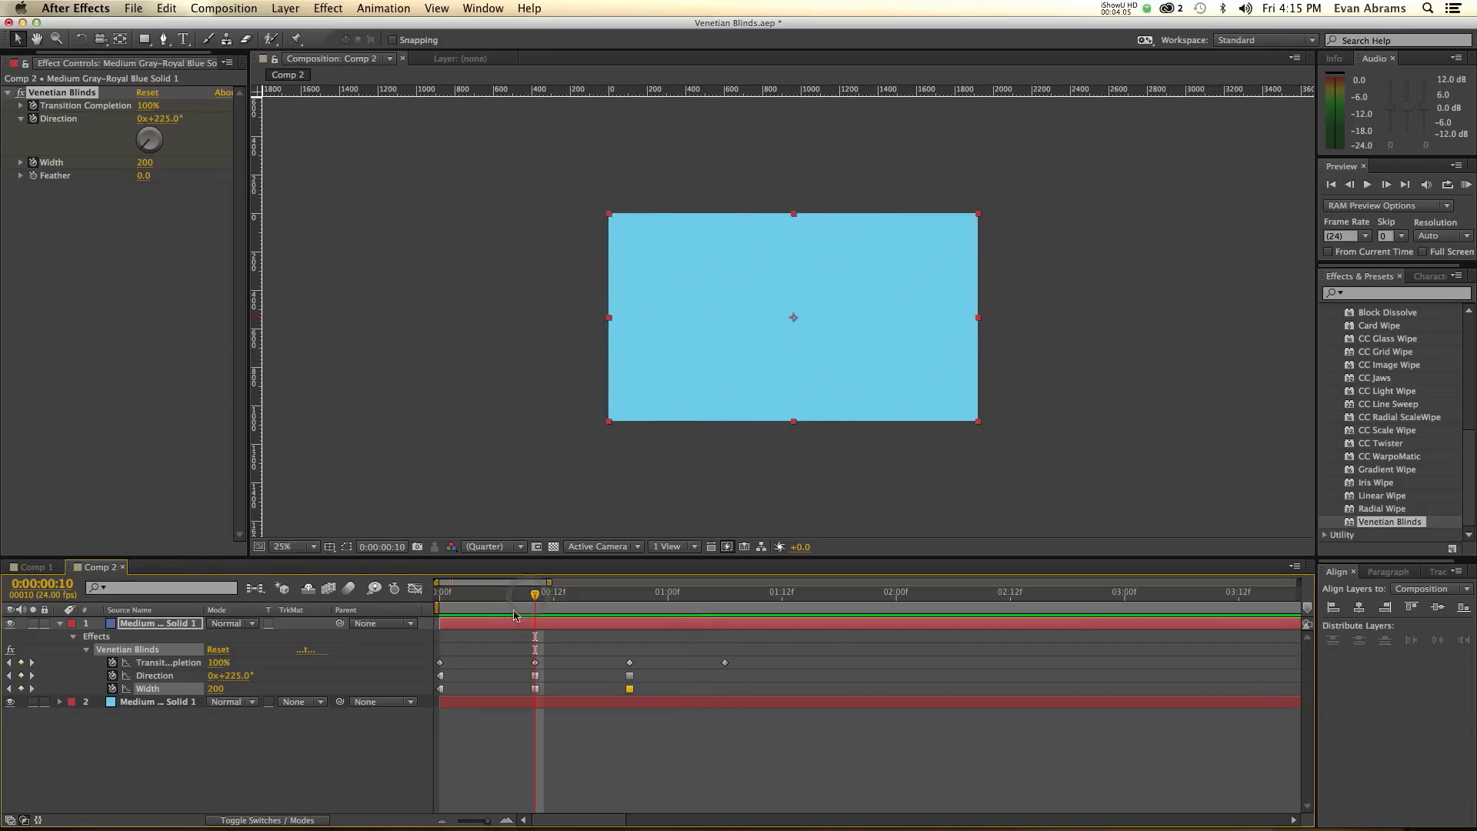
click(67, 96)
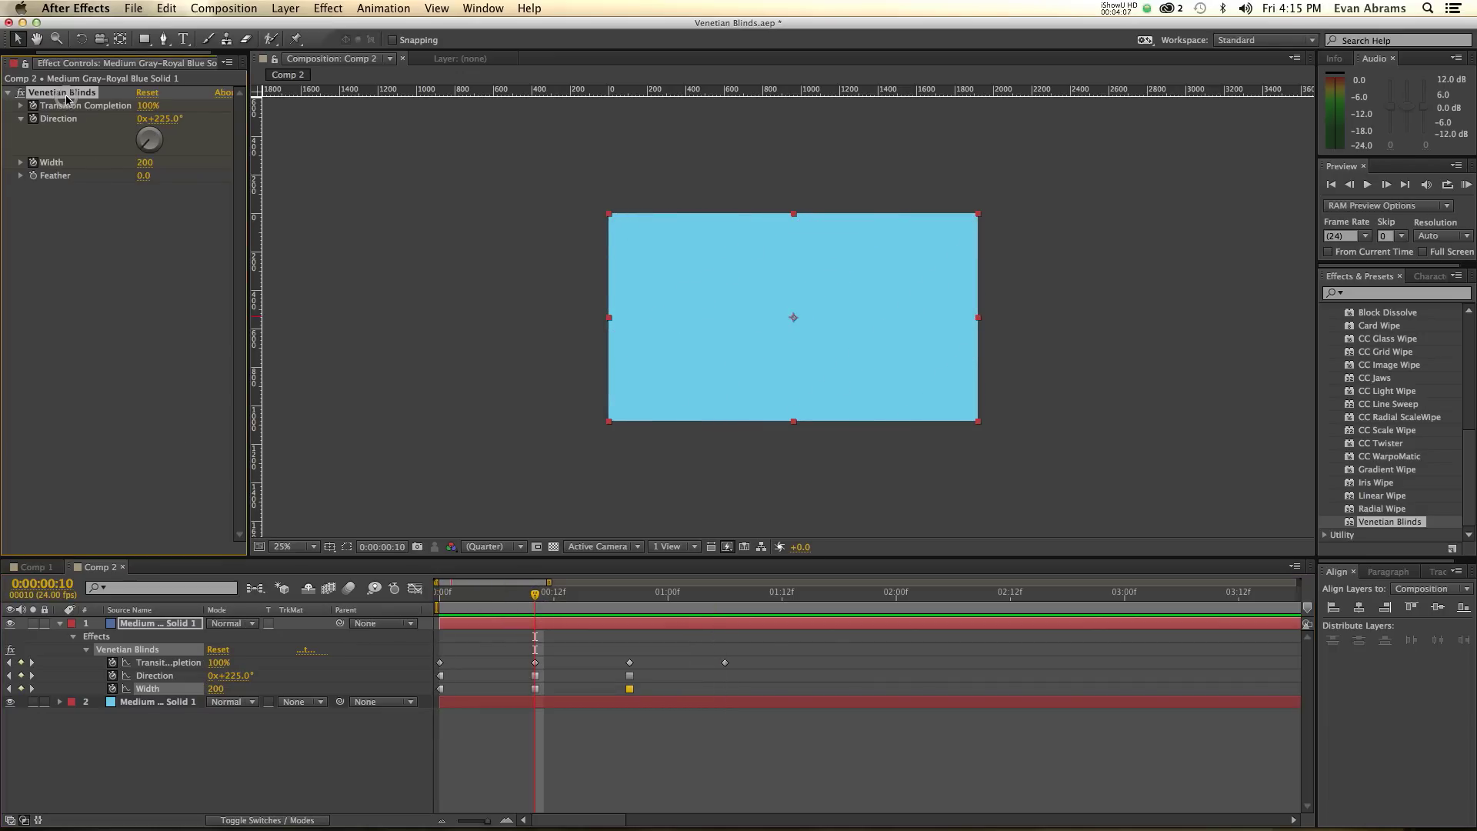
key(super+d)
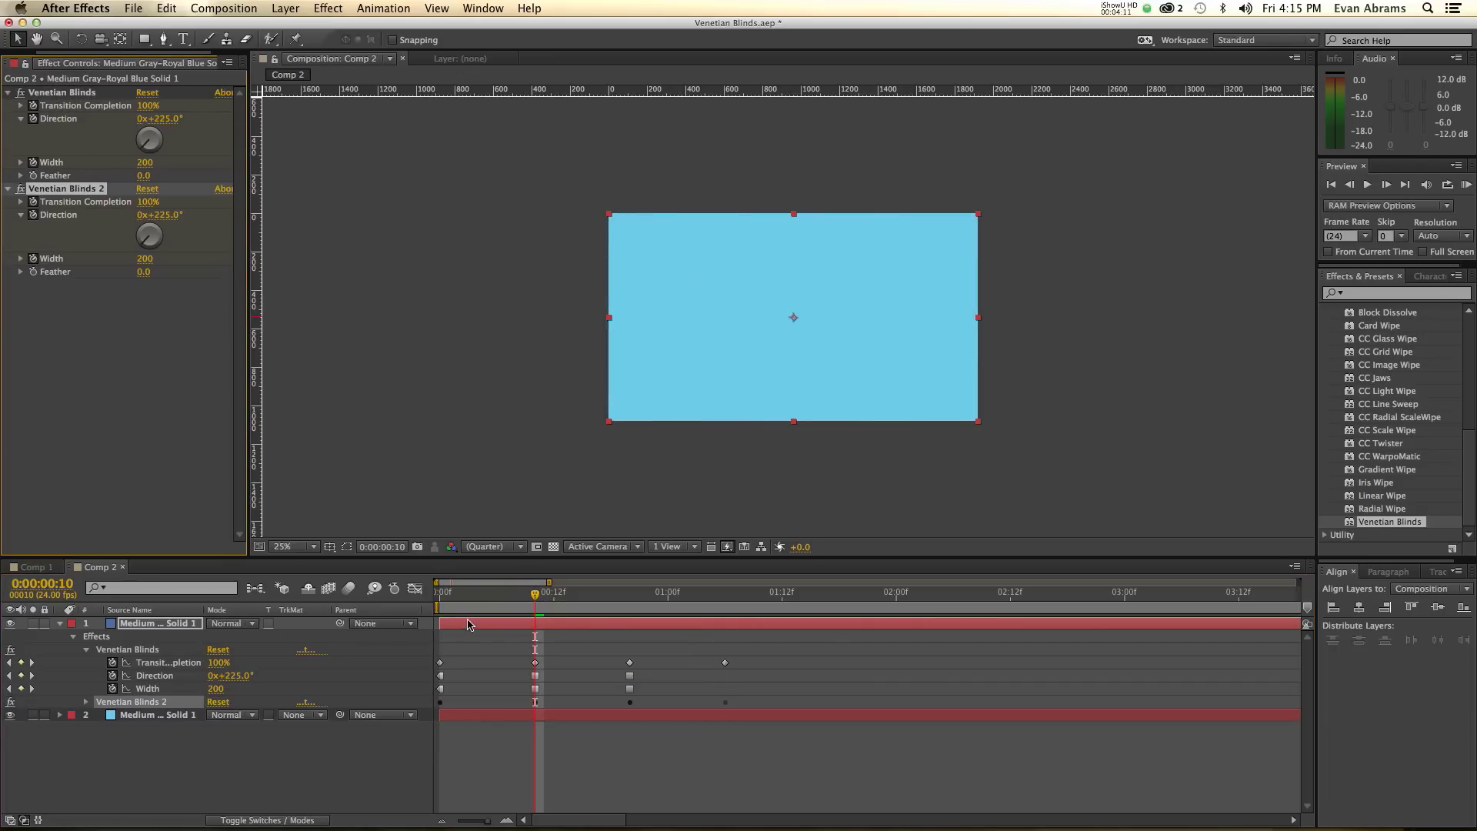
key(Home)
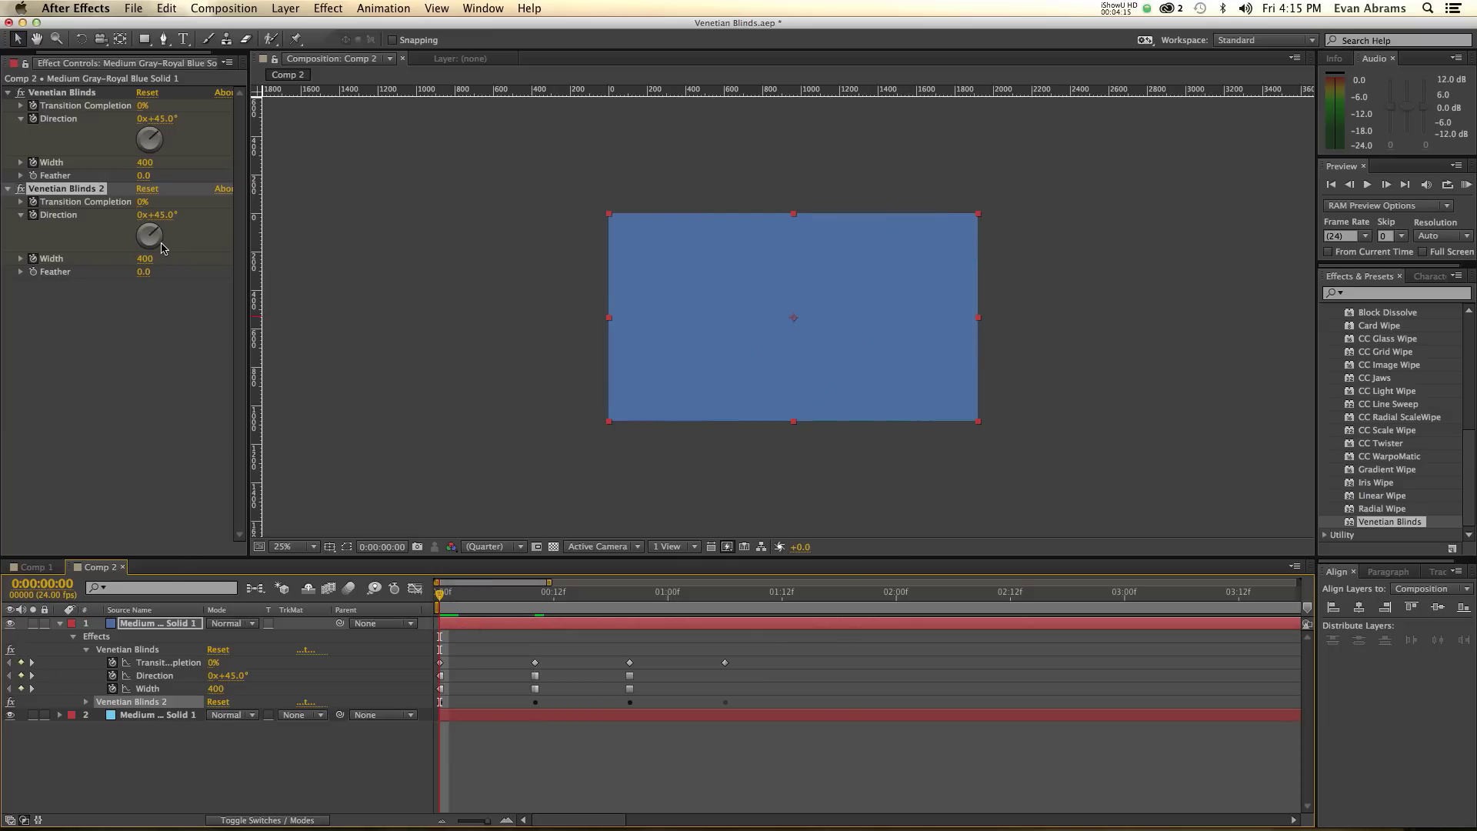
Rotate Venetian Blinds 2's Direction to 135° at start and 0:20, 315° at 0:10.
drag(160, 239, 315, 410)
click(631, 612)
drag(163, 239, 467, 556)
click(534, 596)
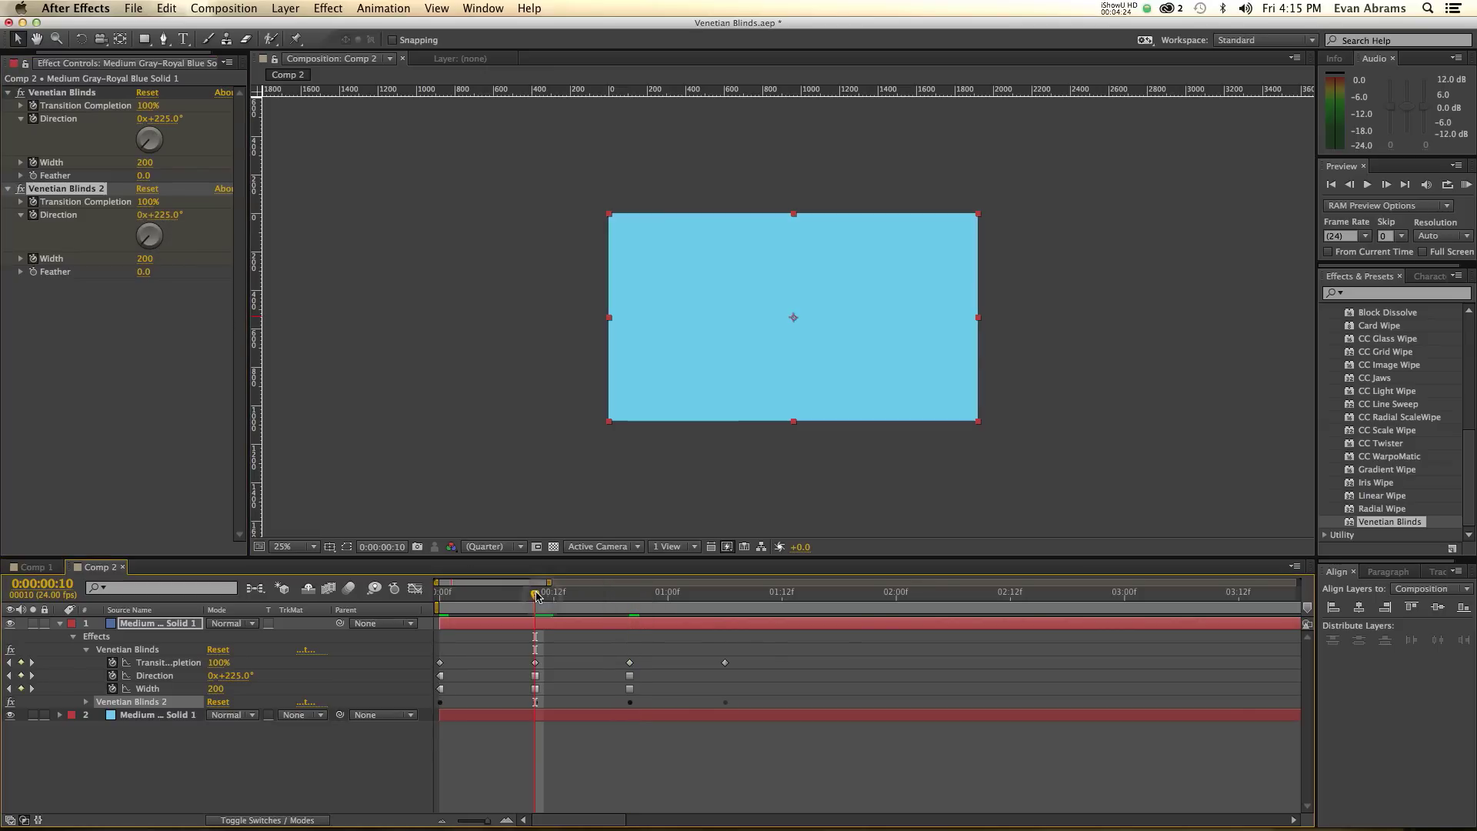
drag(142, 246, 142, 233)
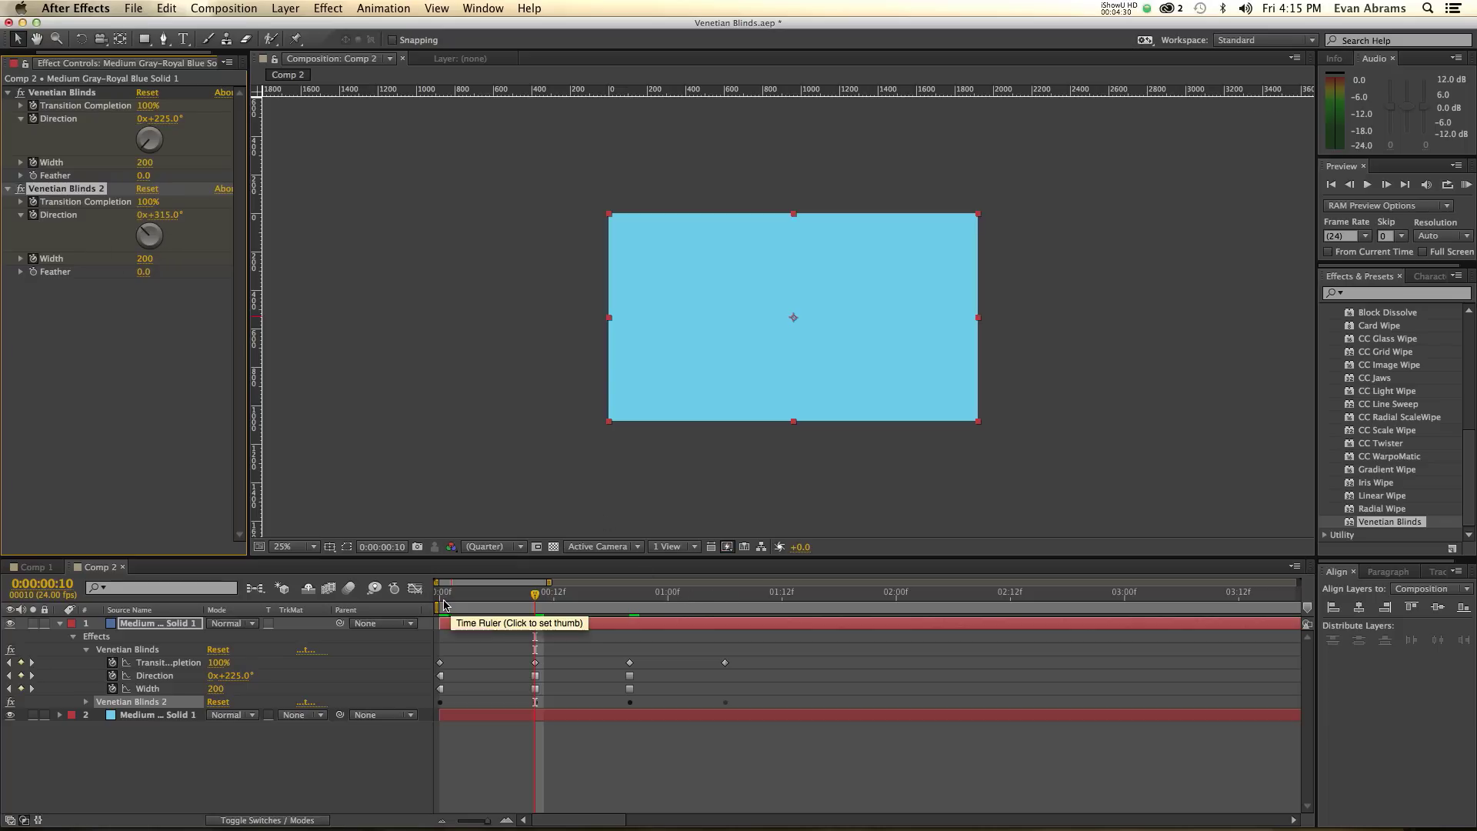
click(454, 605)
key(space)
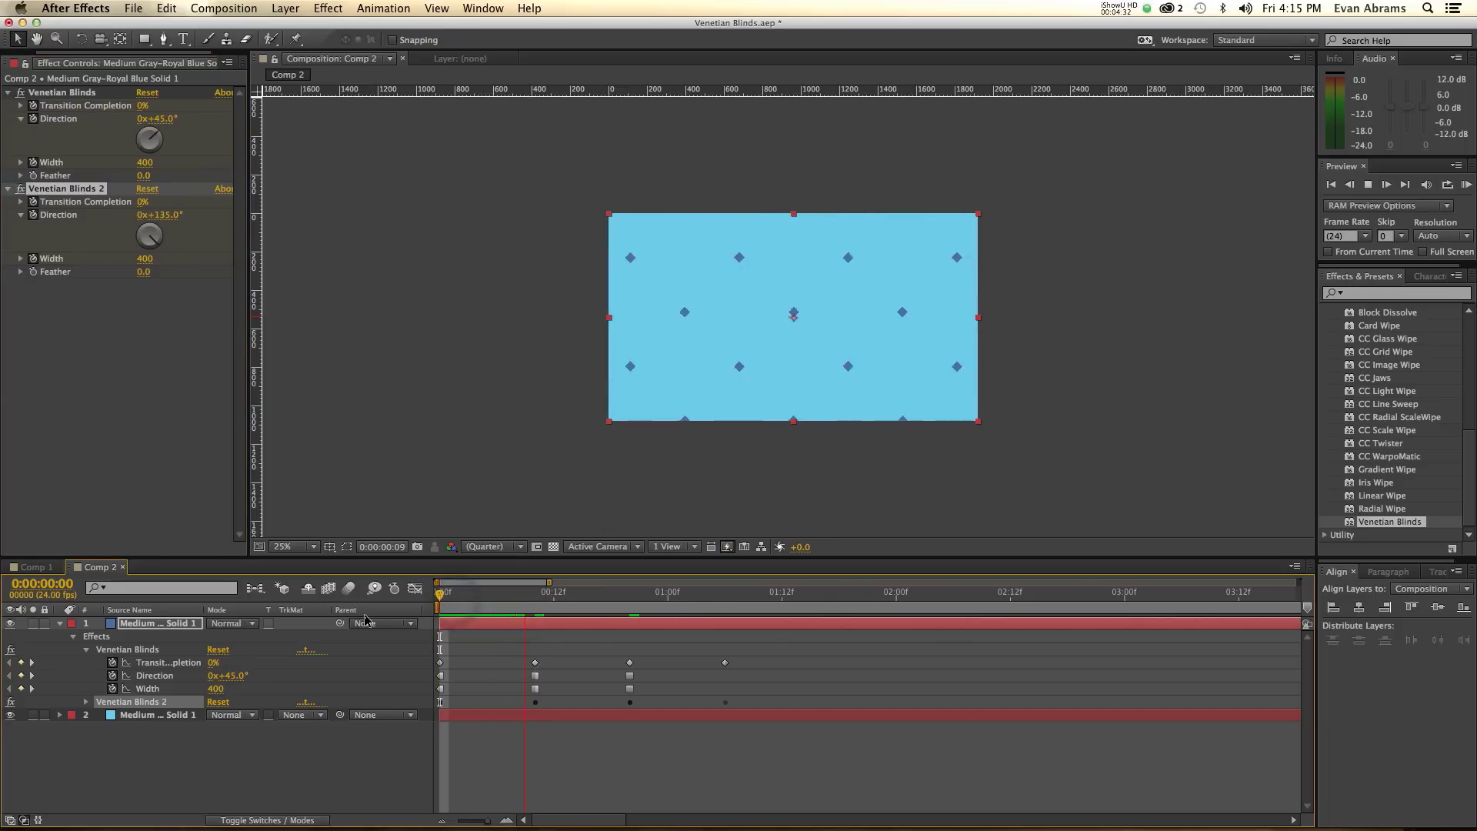
key(space)
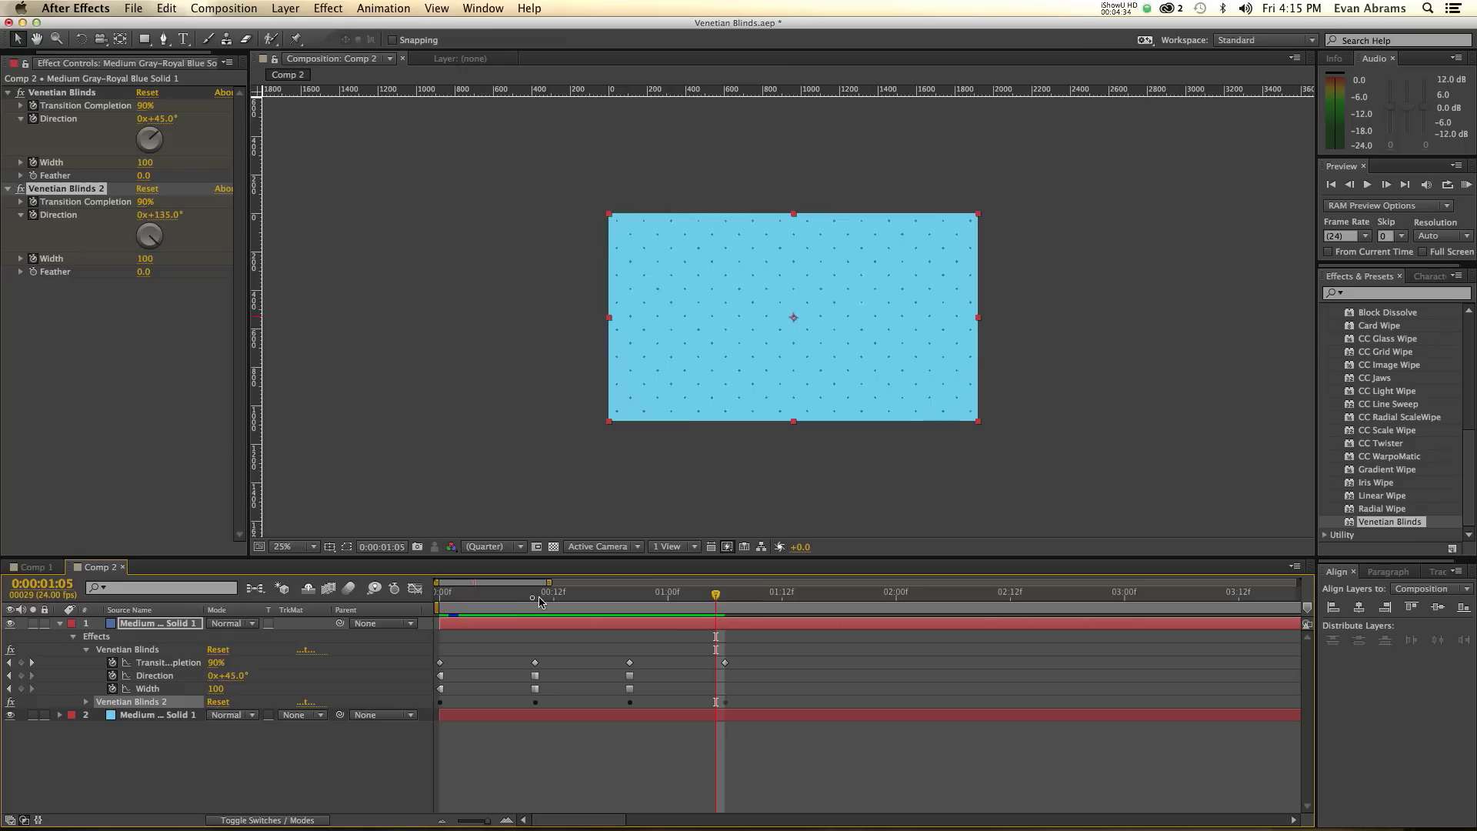
drag(540, 602, 570, 604)
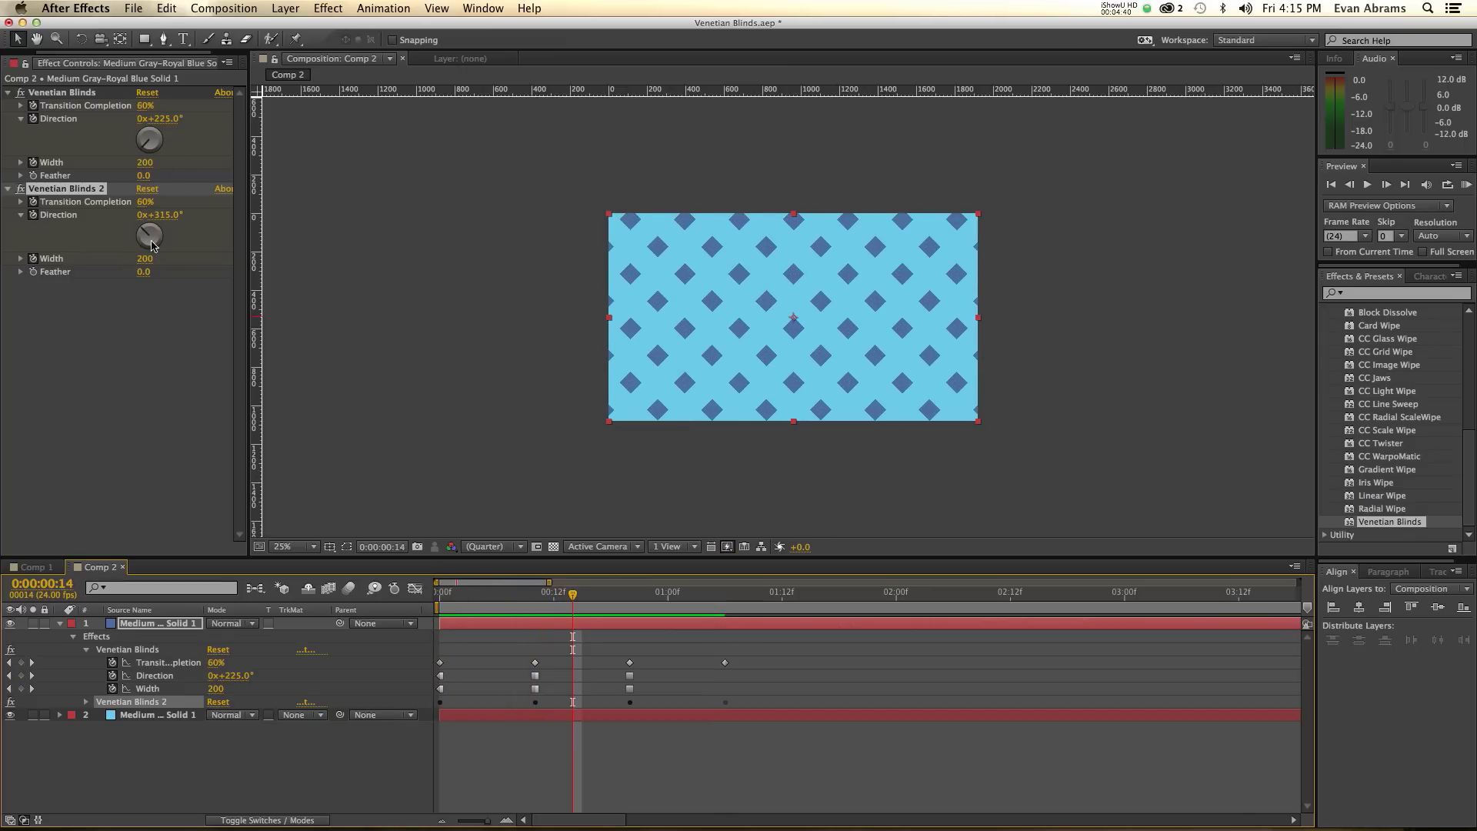
key(space)
key(space)
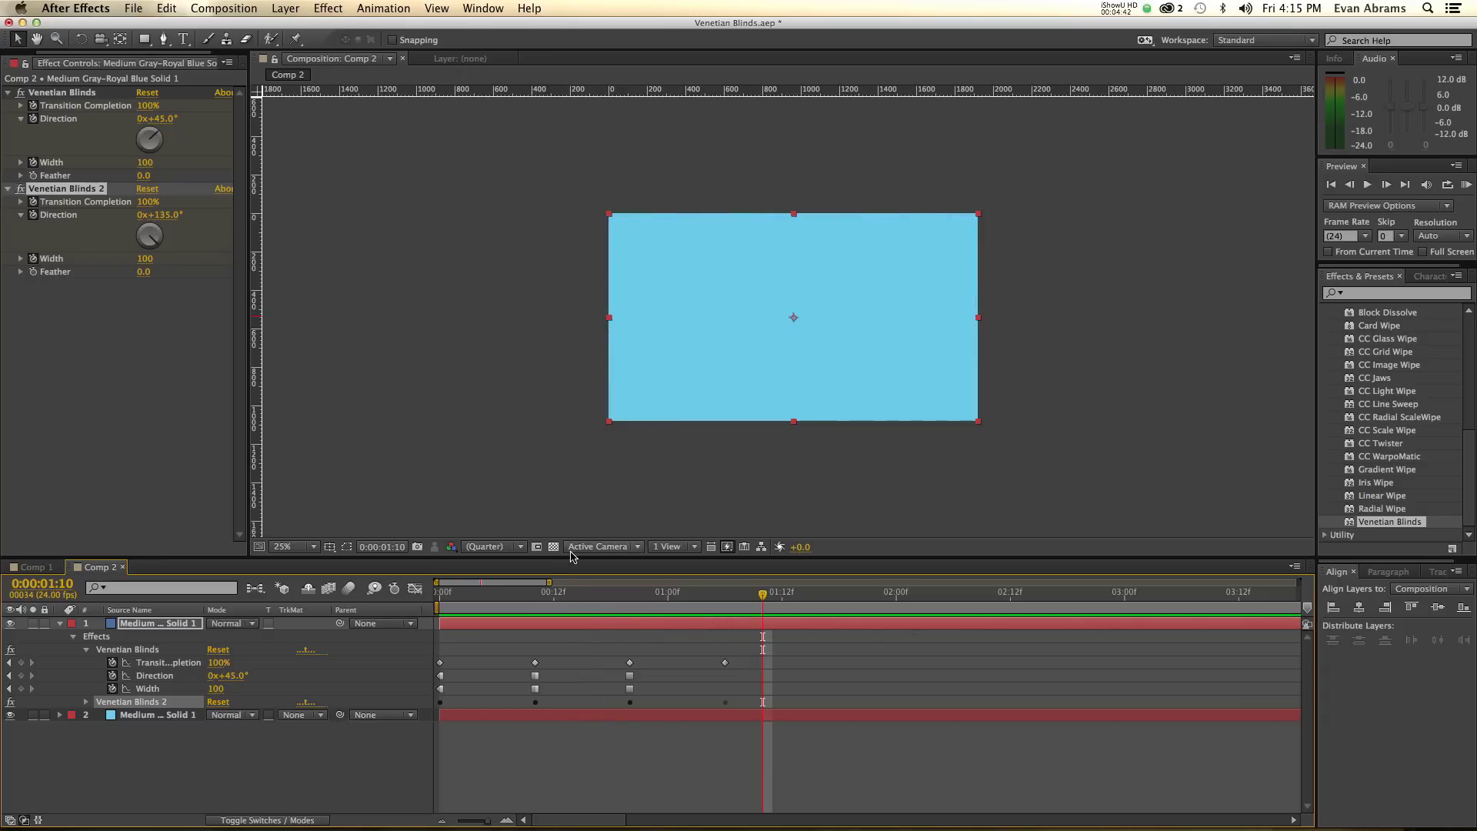
key(Home)
key(space)
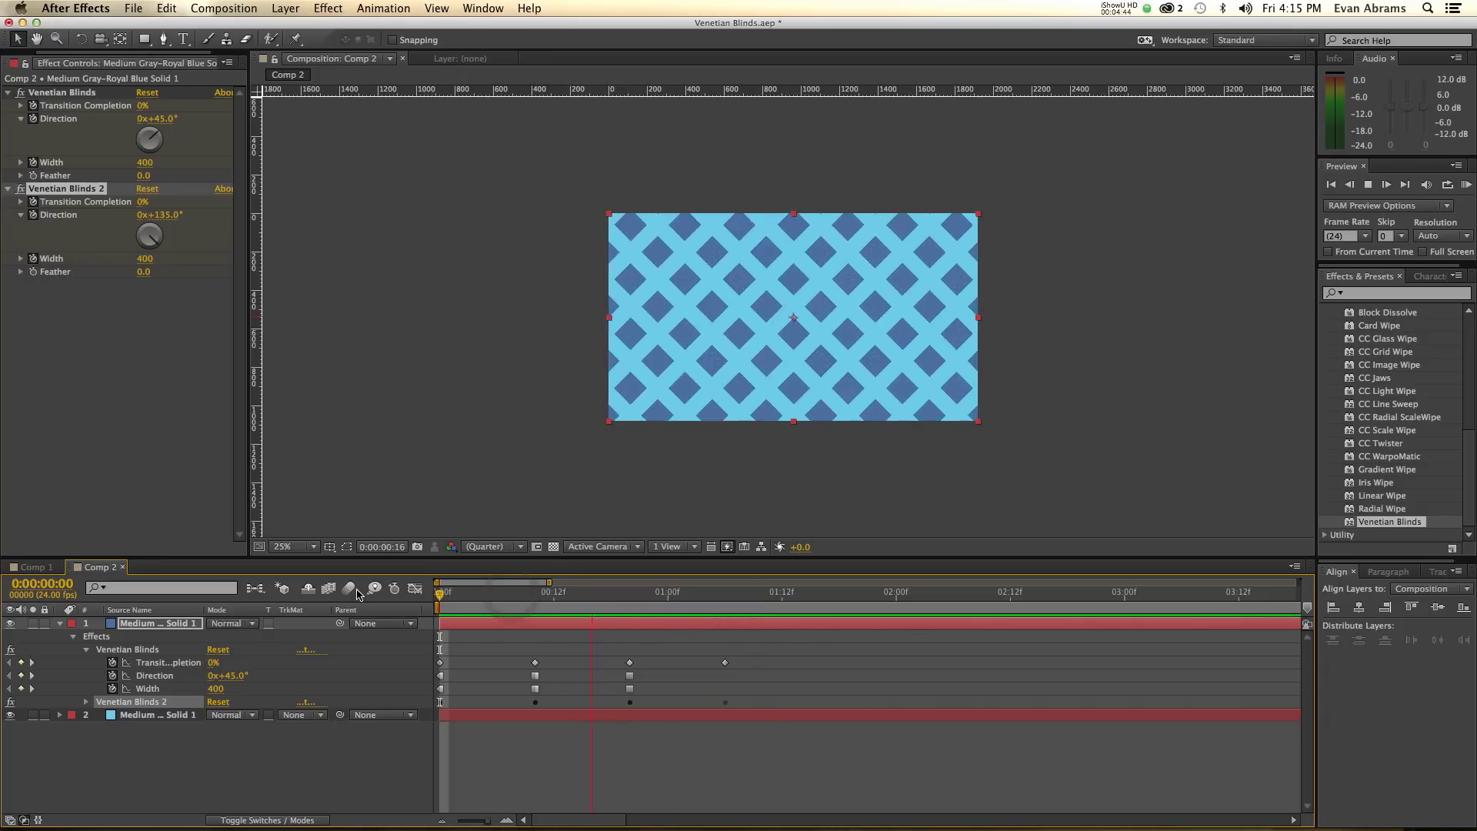
drag(472, 602, 450, 658)
key(space)
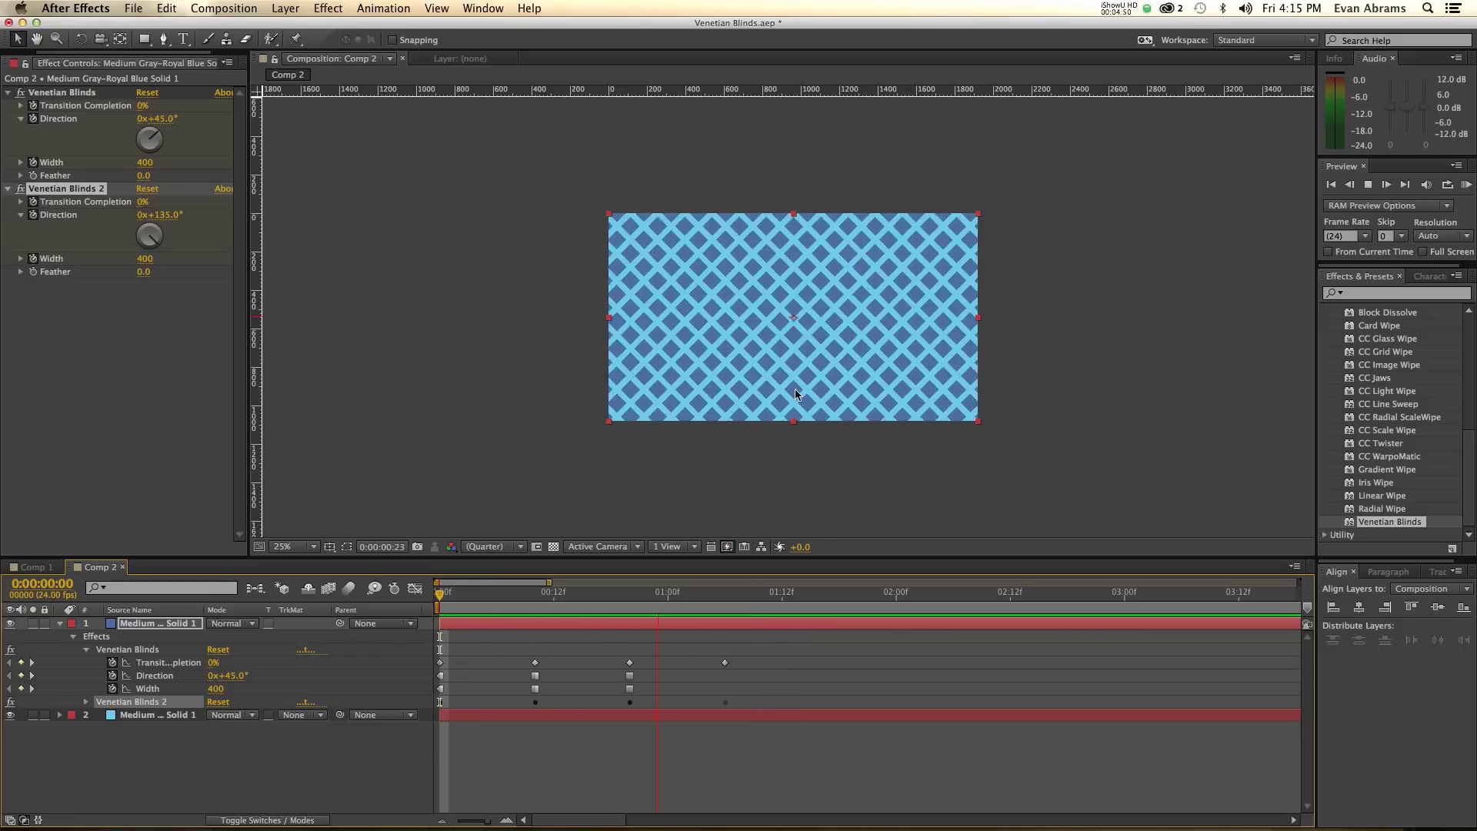
key(space)
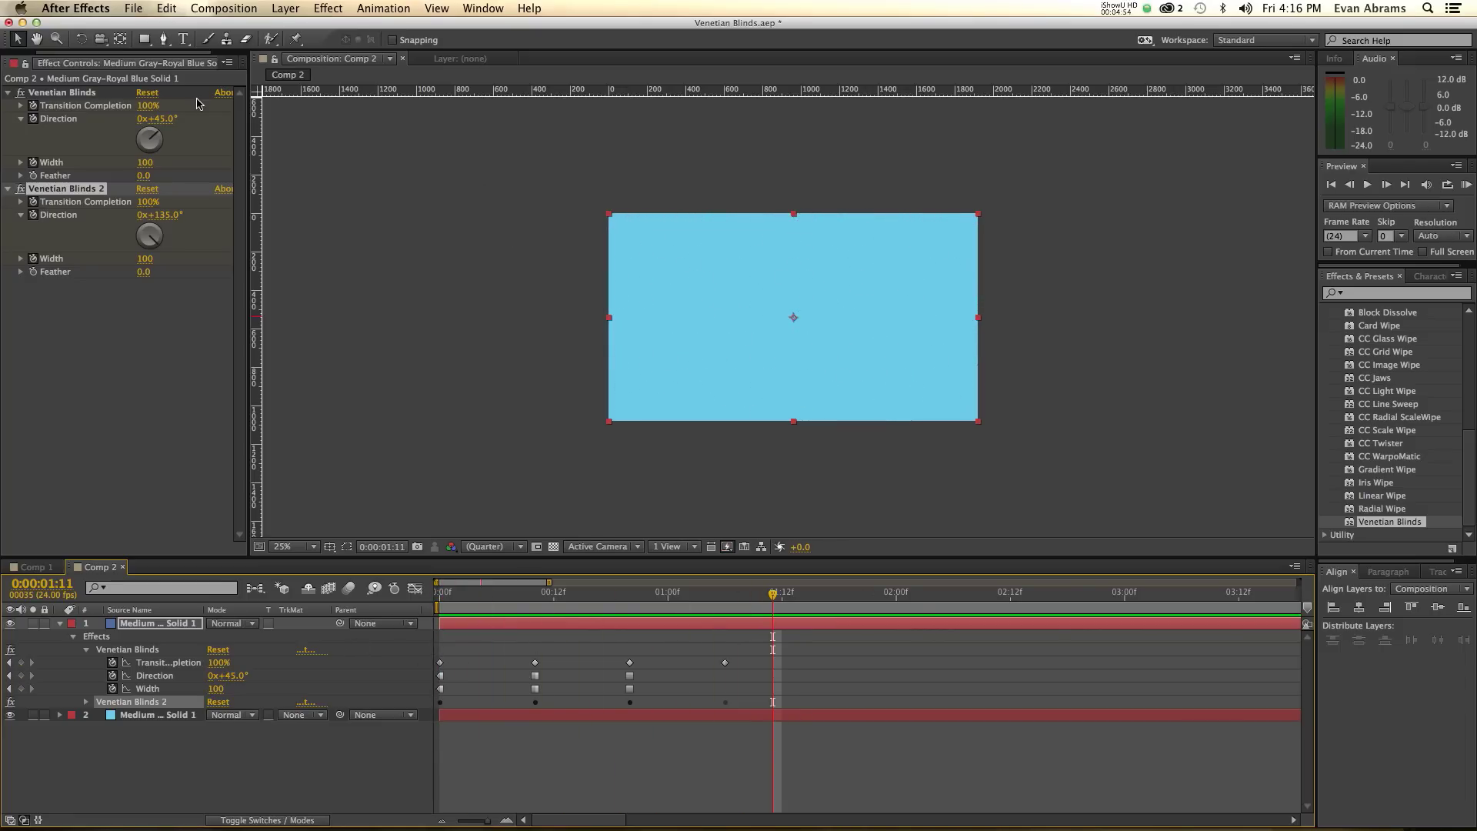
key(space)
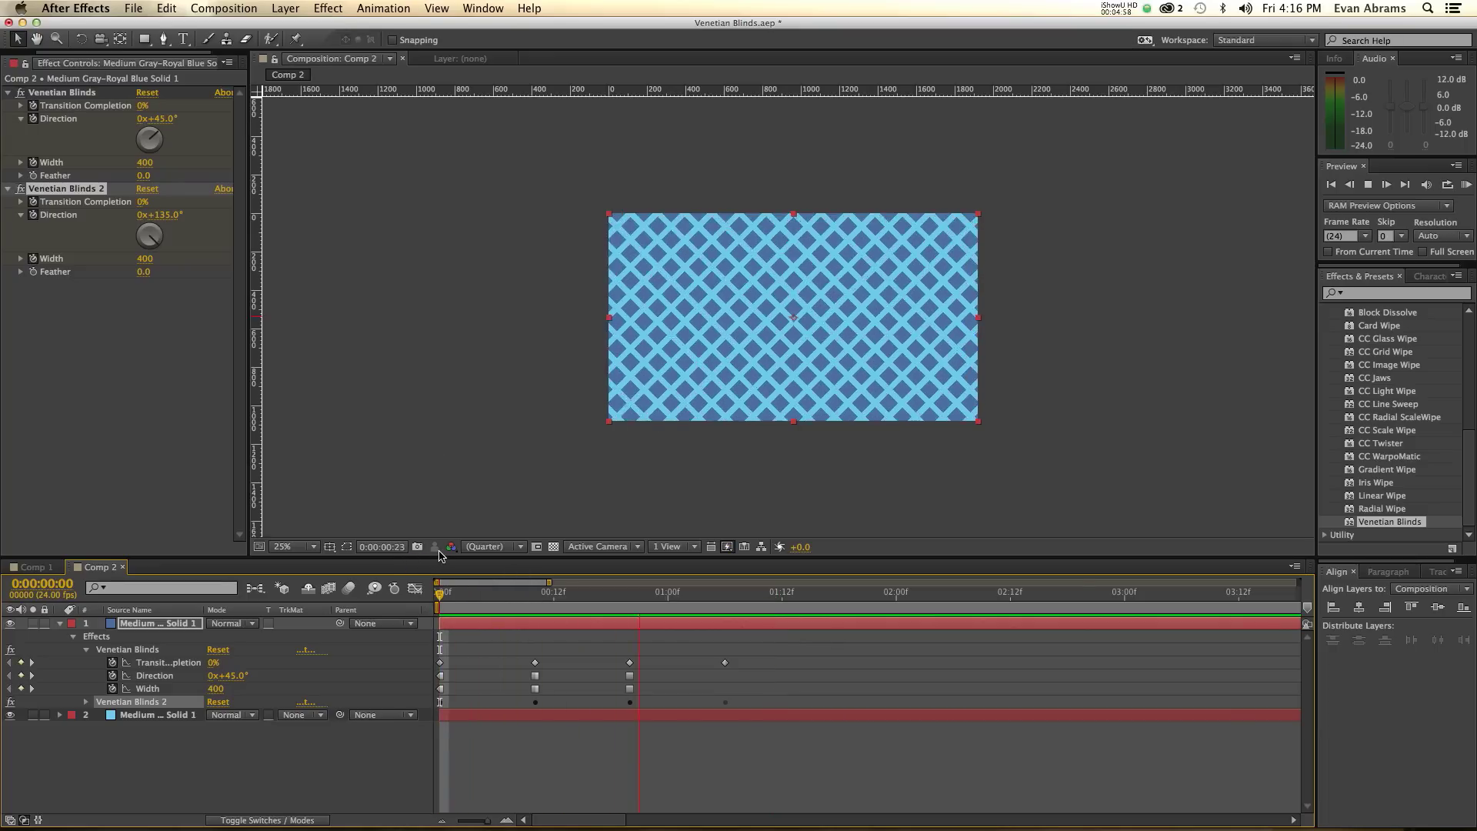
key(space)
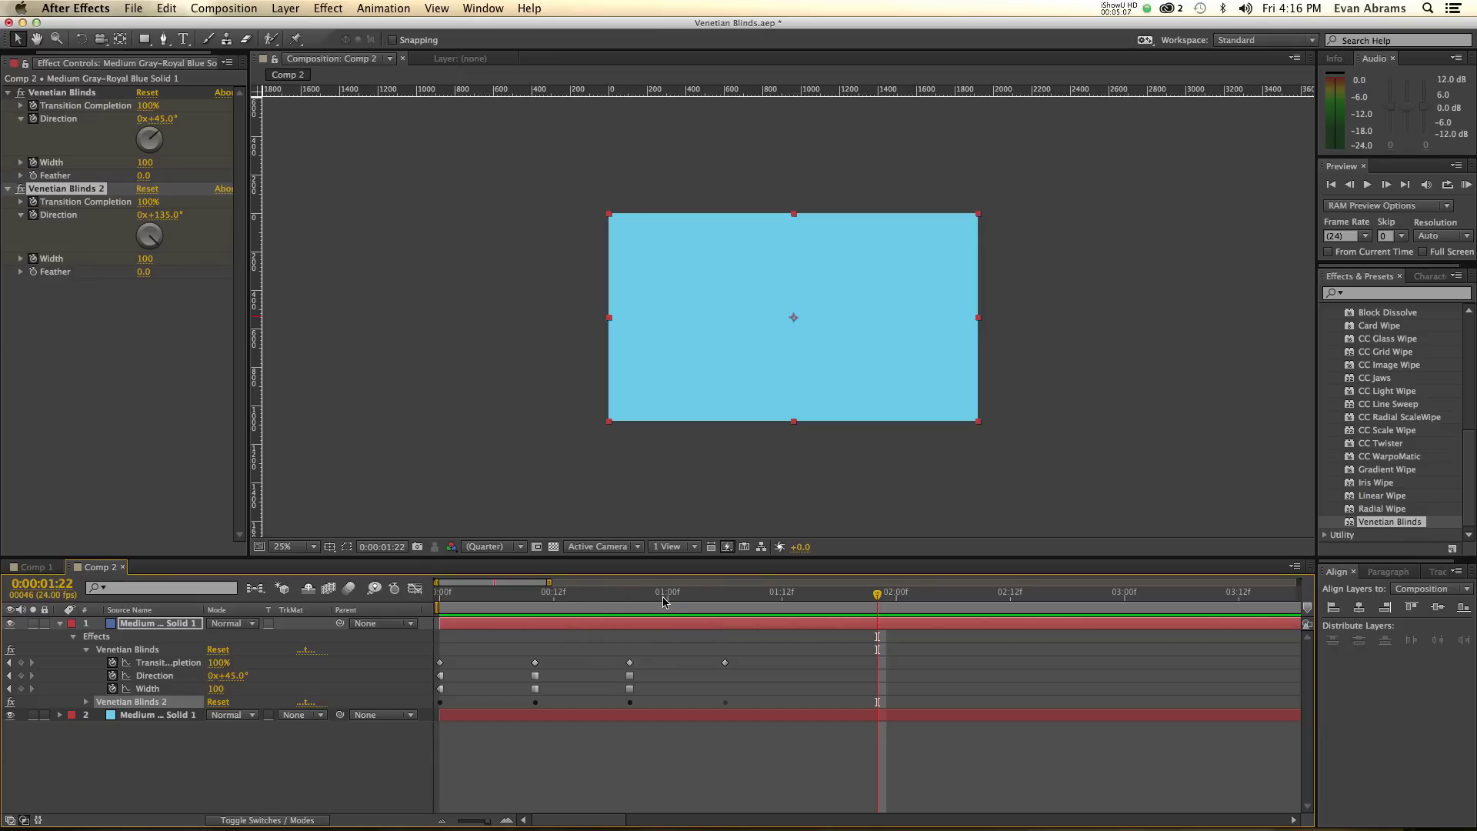
drag(664, 599, 680, 600)
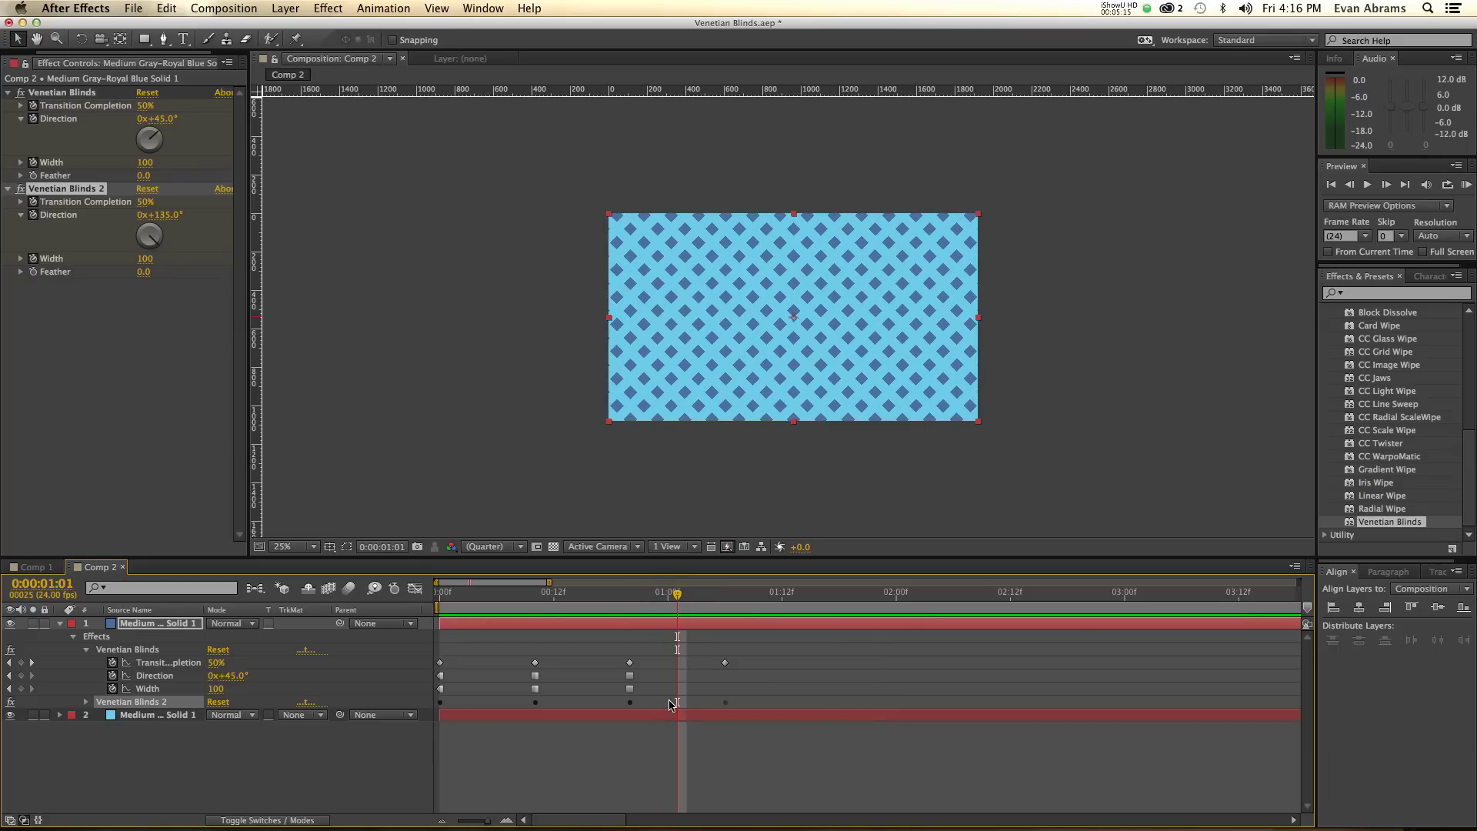
Add a strong ease to both effects' Transition Completion keyframes in the speed graph.
key(u)
key(u)
drag(707, 646, 437, 664)
drag(746, 701, 439, 708)
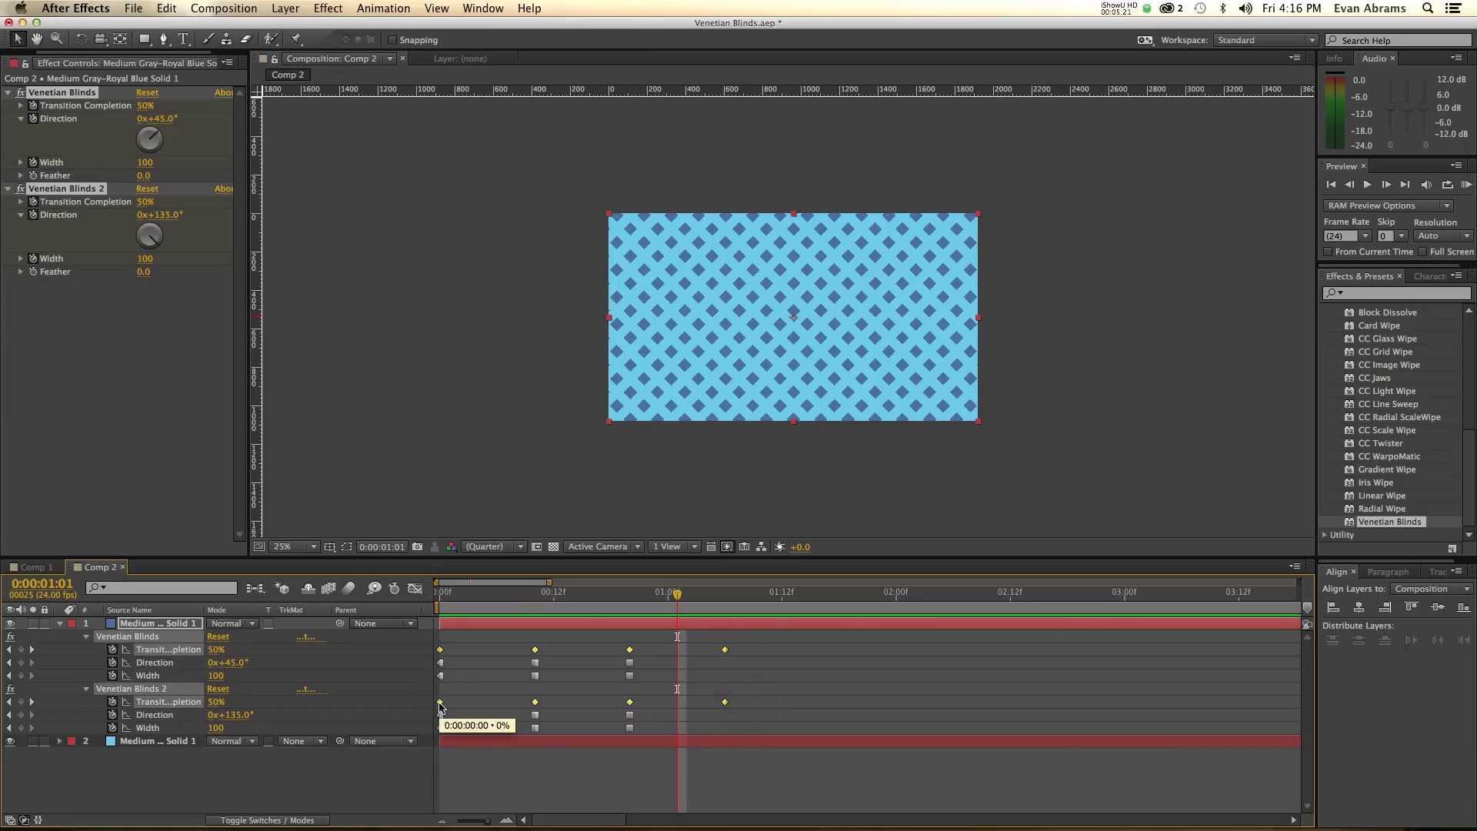
right_click(438, 705)
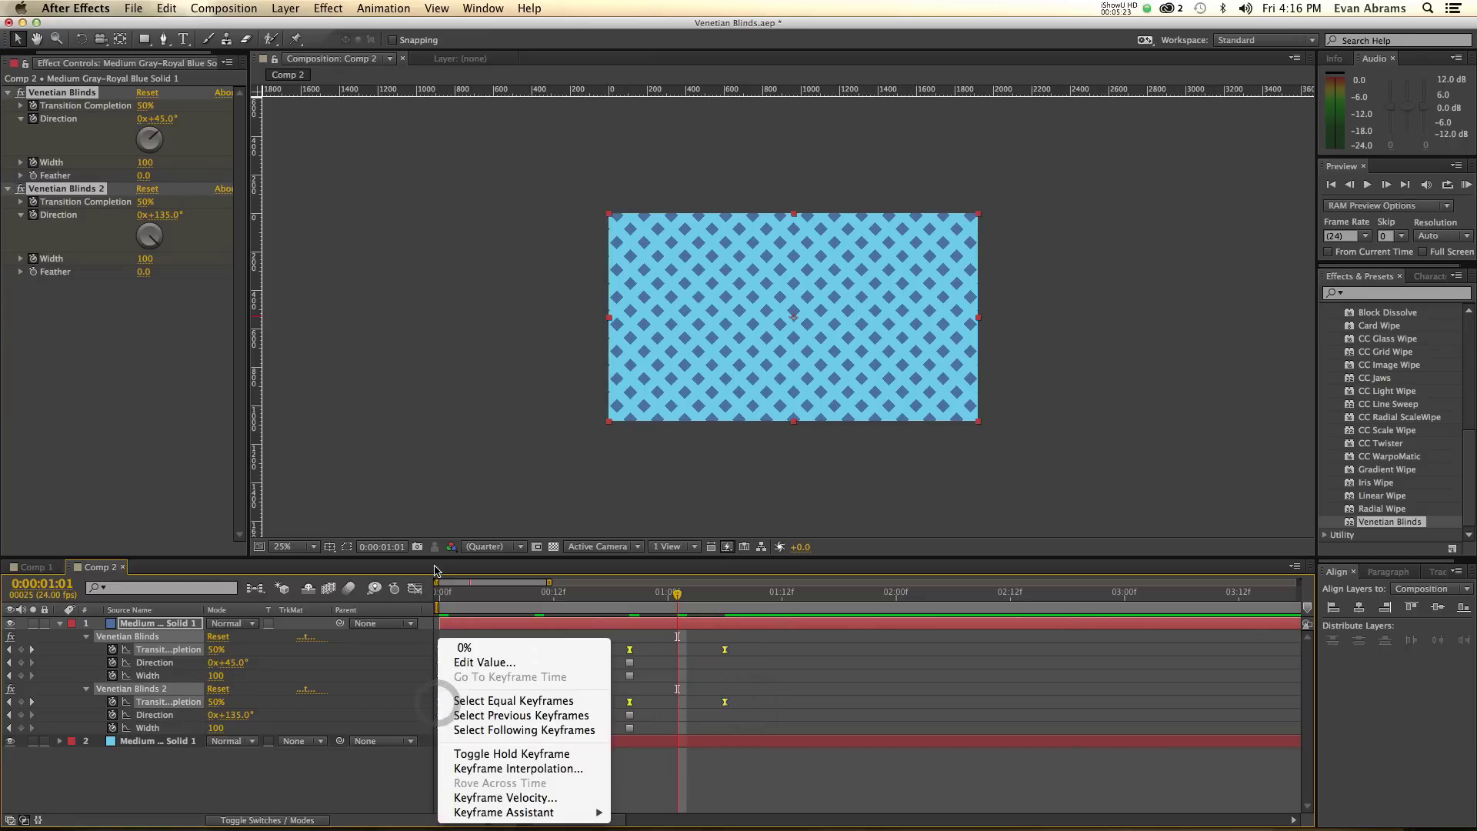
click(416, 588)
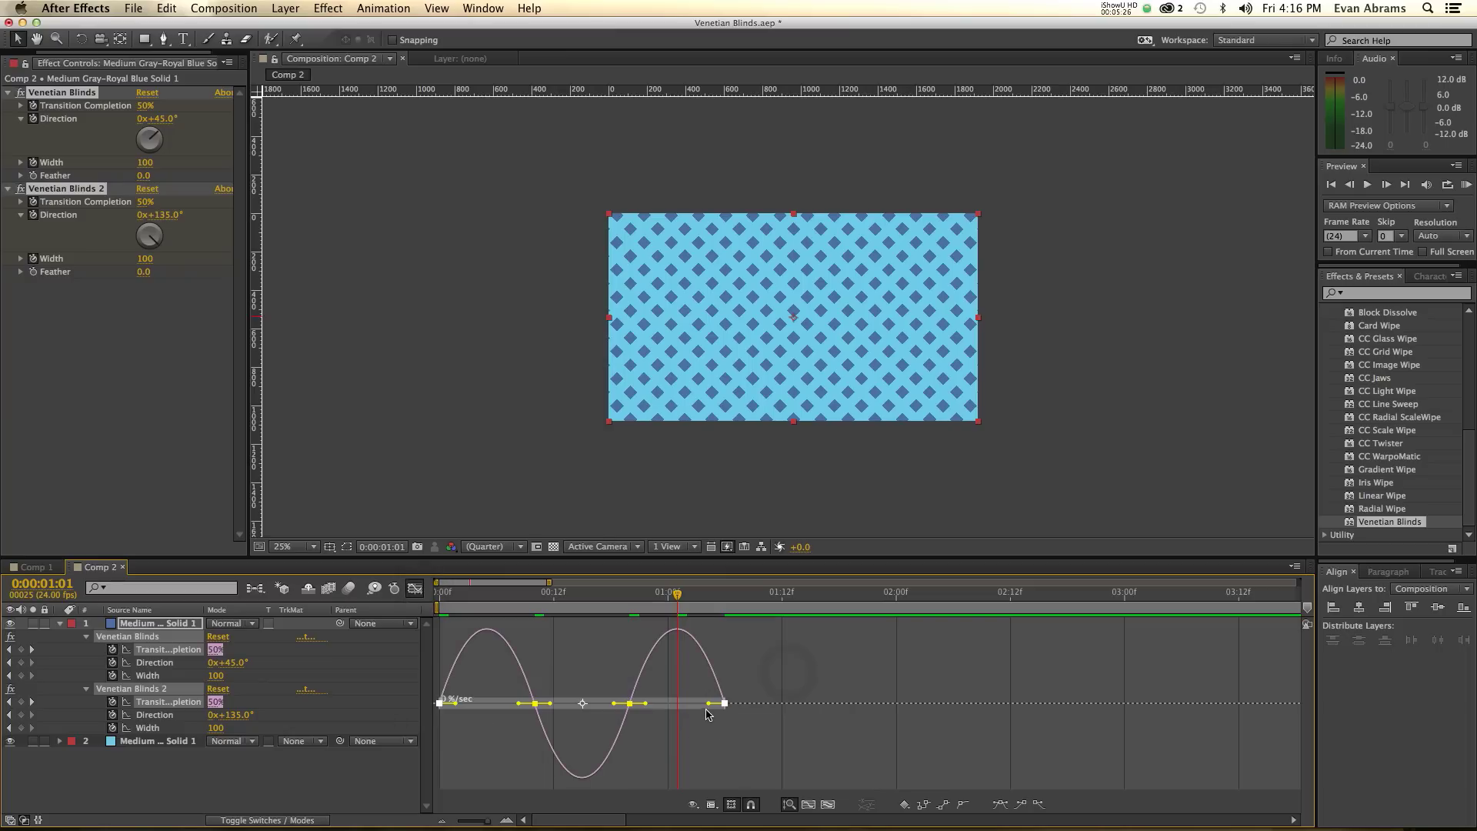
drag(709, 705, 677, 704)
Preview the eased grid animation, return to the keyframe view, and go to frame 16.
key(space)
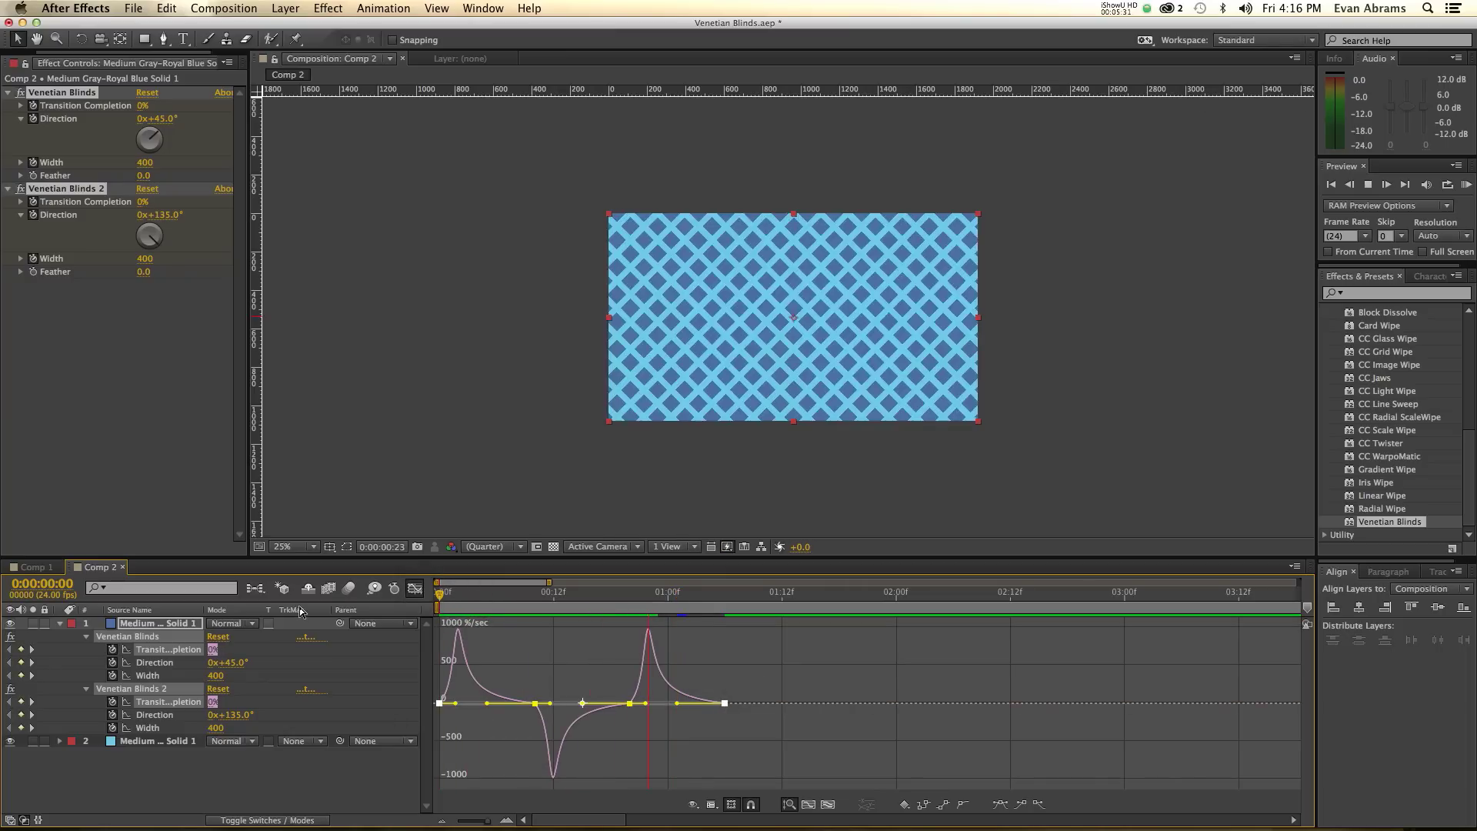
key(space)
click(414, 589)
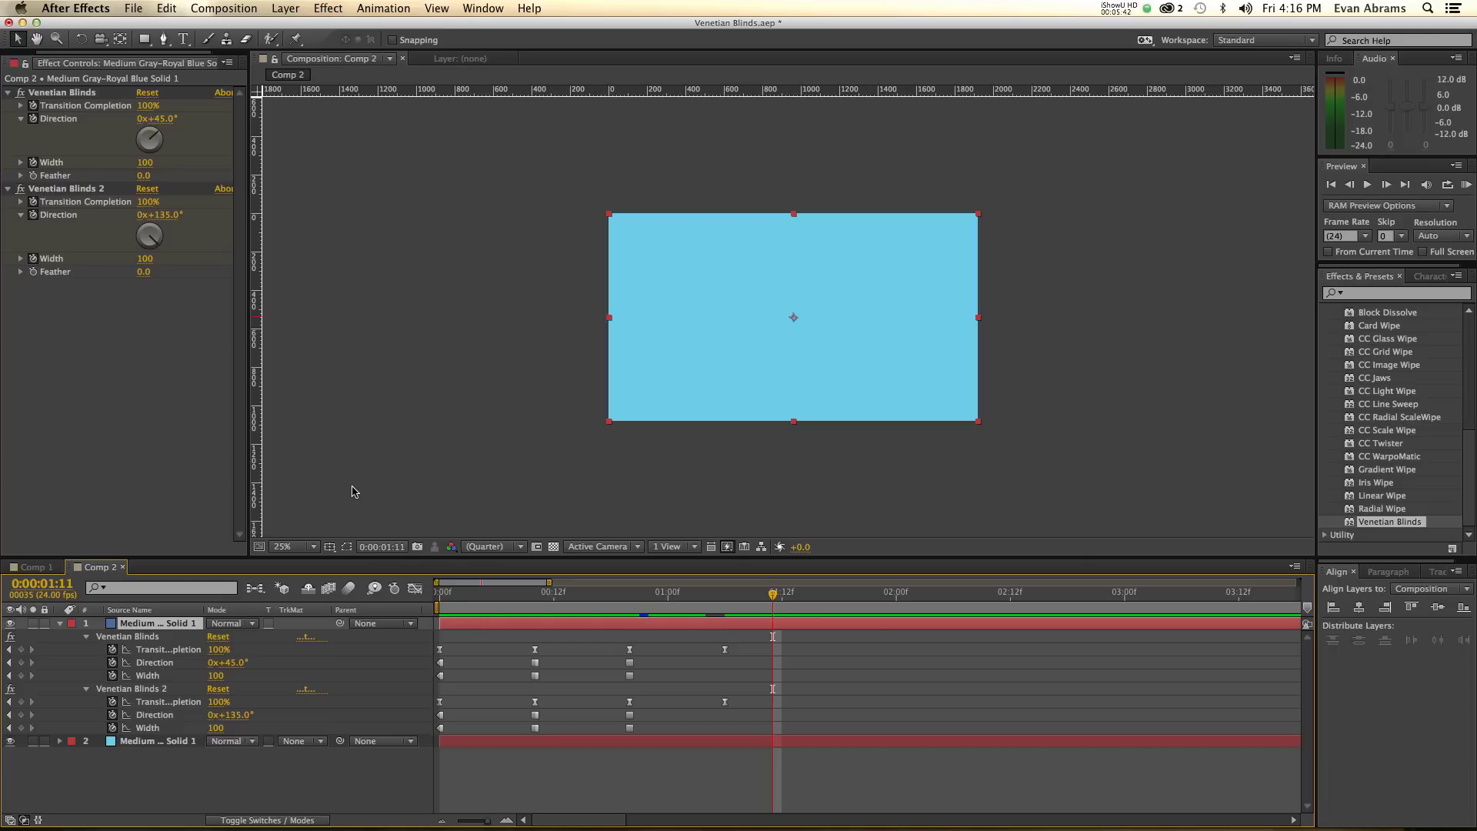
drag(700, 615, 592, 613)
Preview the animation, then delete all Transition Completion keyframes from the blinds.
key(space)
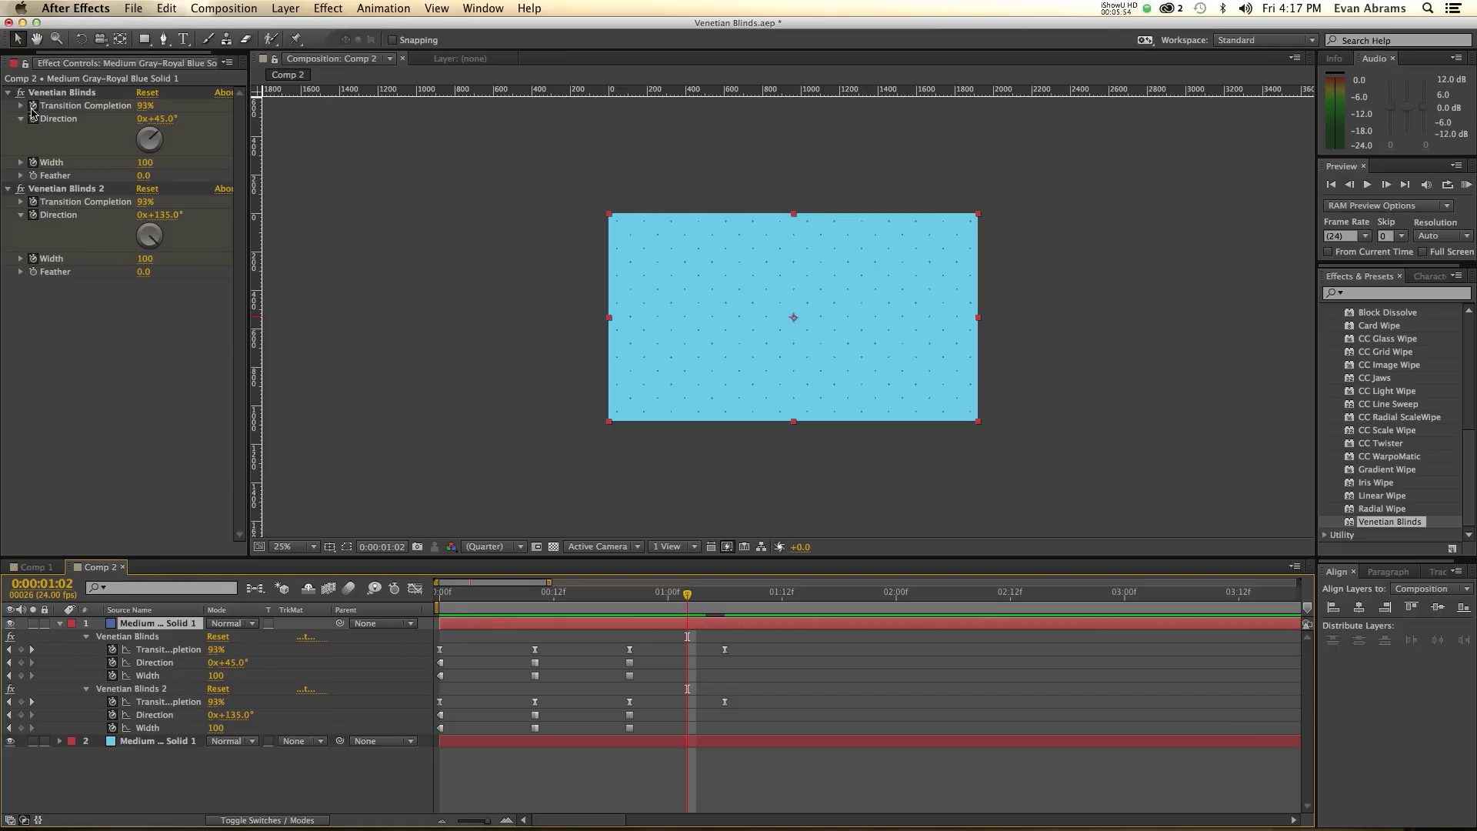
click(32, 108)
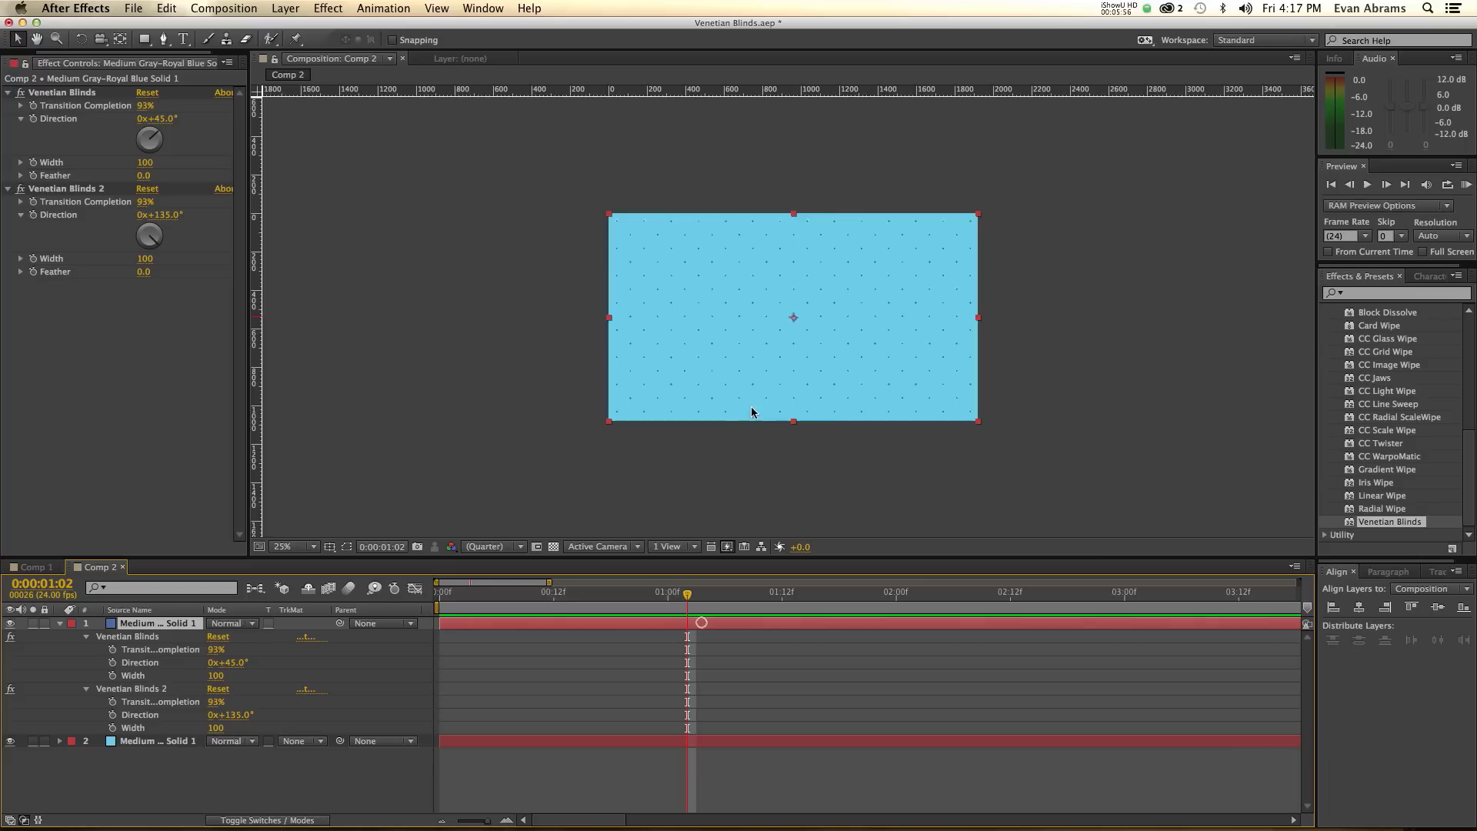
key(period)
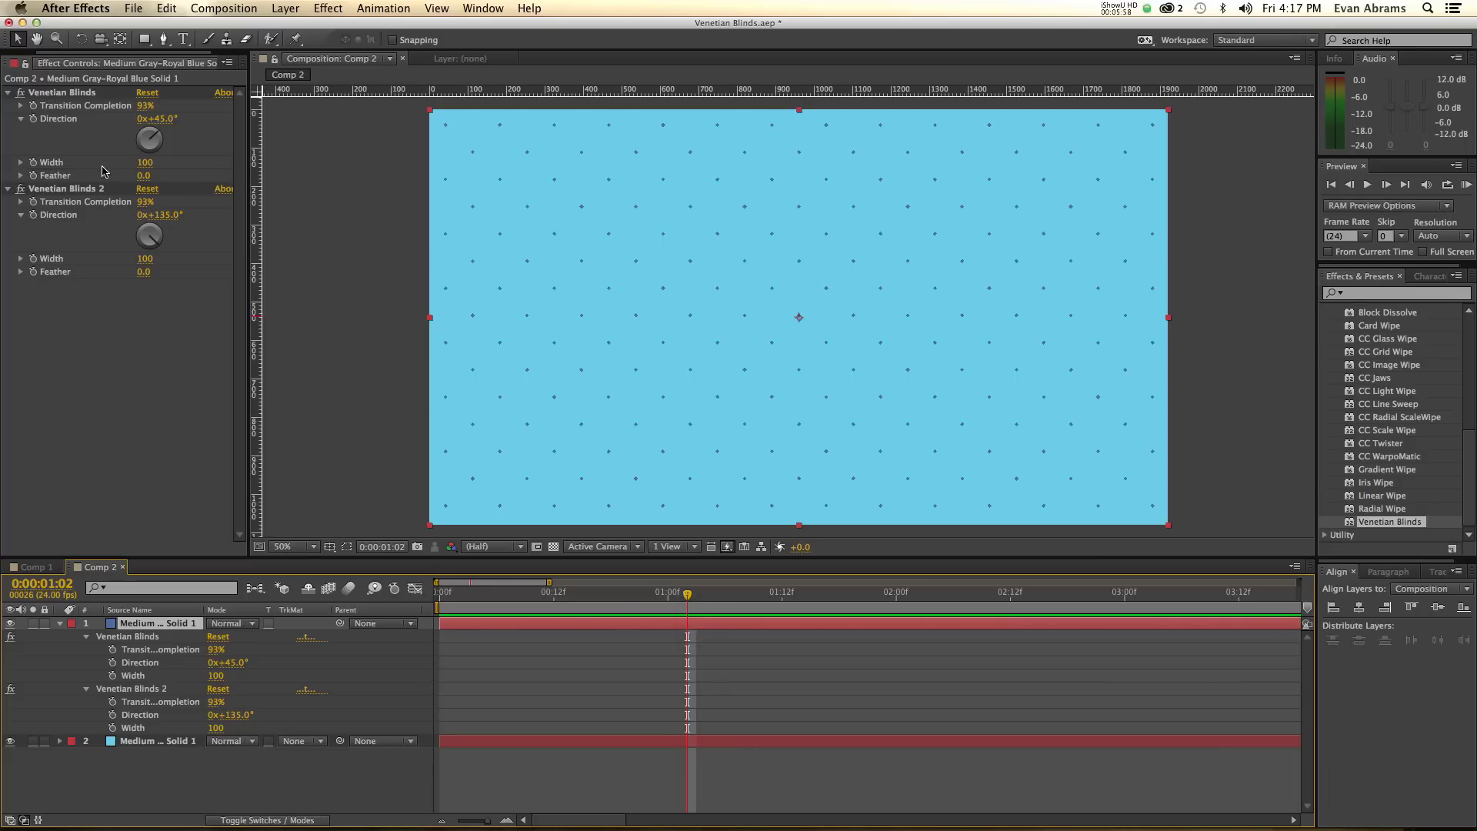
Set Transition Completion to 75% on both Venetian Blinds and Venetian Blinds 2.
click(146, 107)
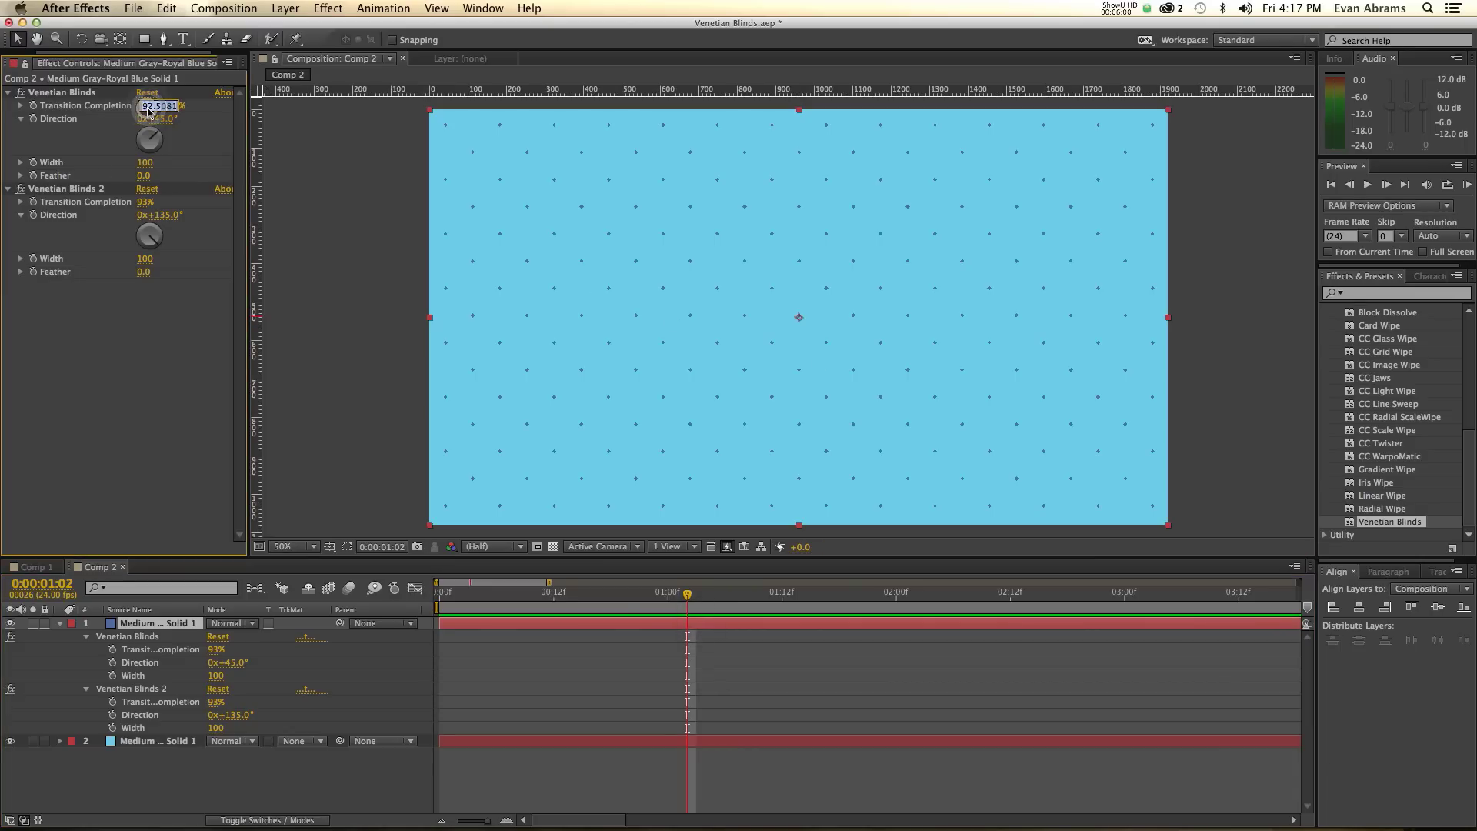
text(75)
key(Return)
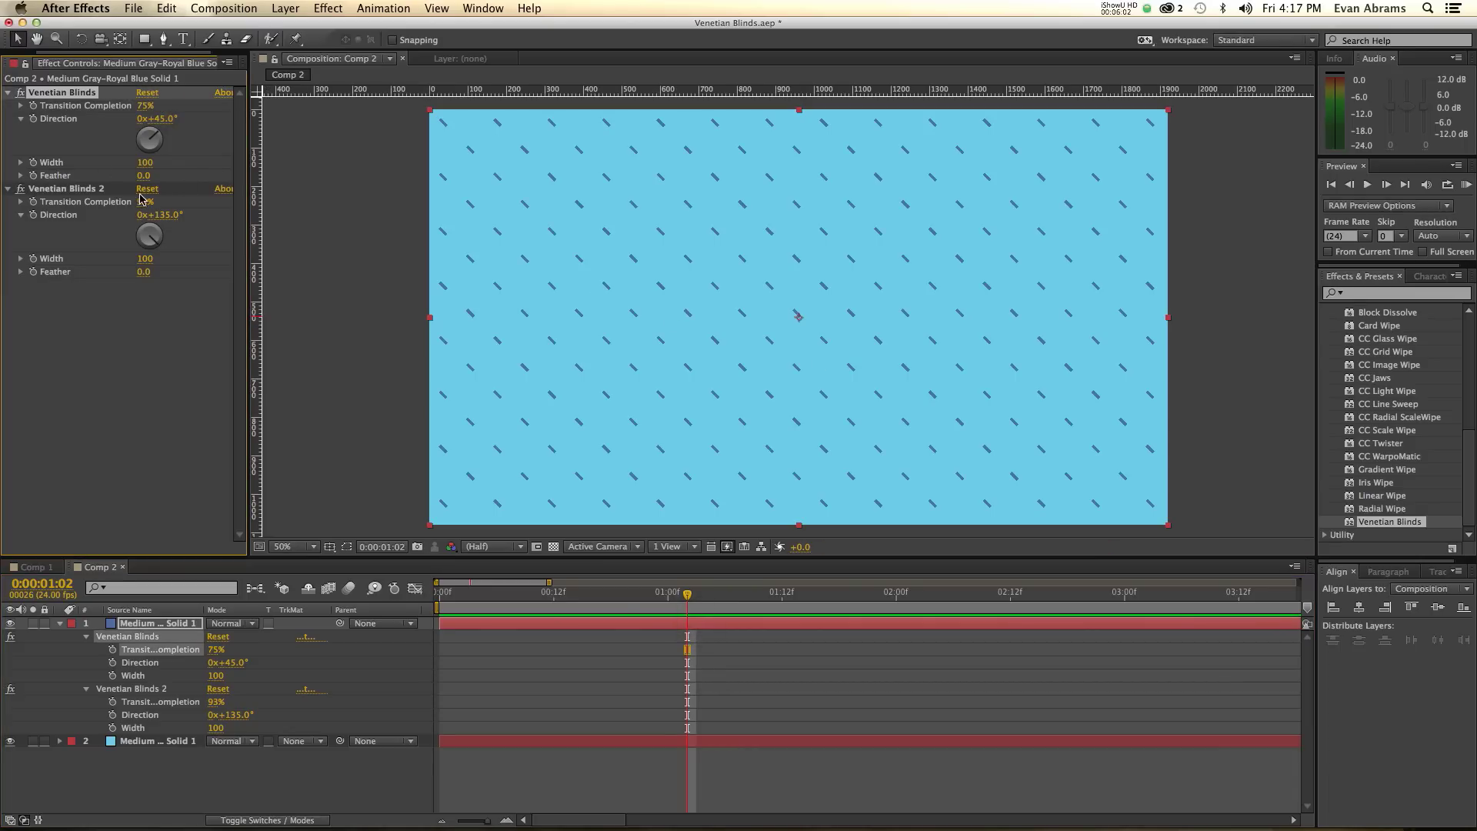
click(143, 202)
text(75)
key(Return)
key(comma)
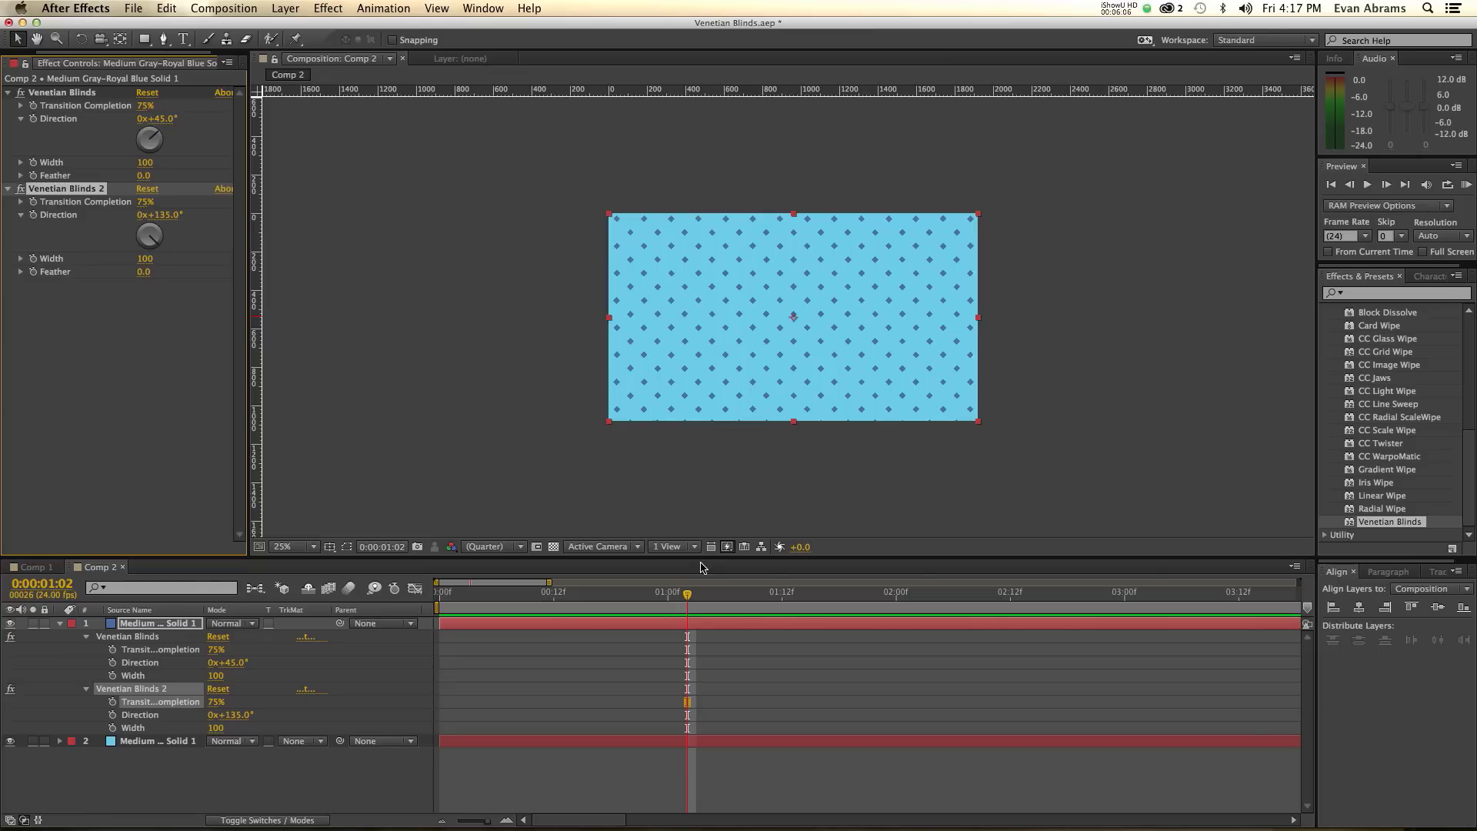
Set the top blinds layer's opacity to 25%.
key(t)
click(219, 636)
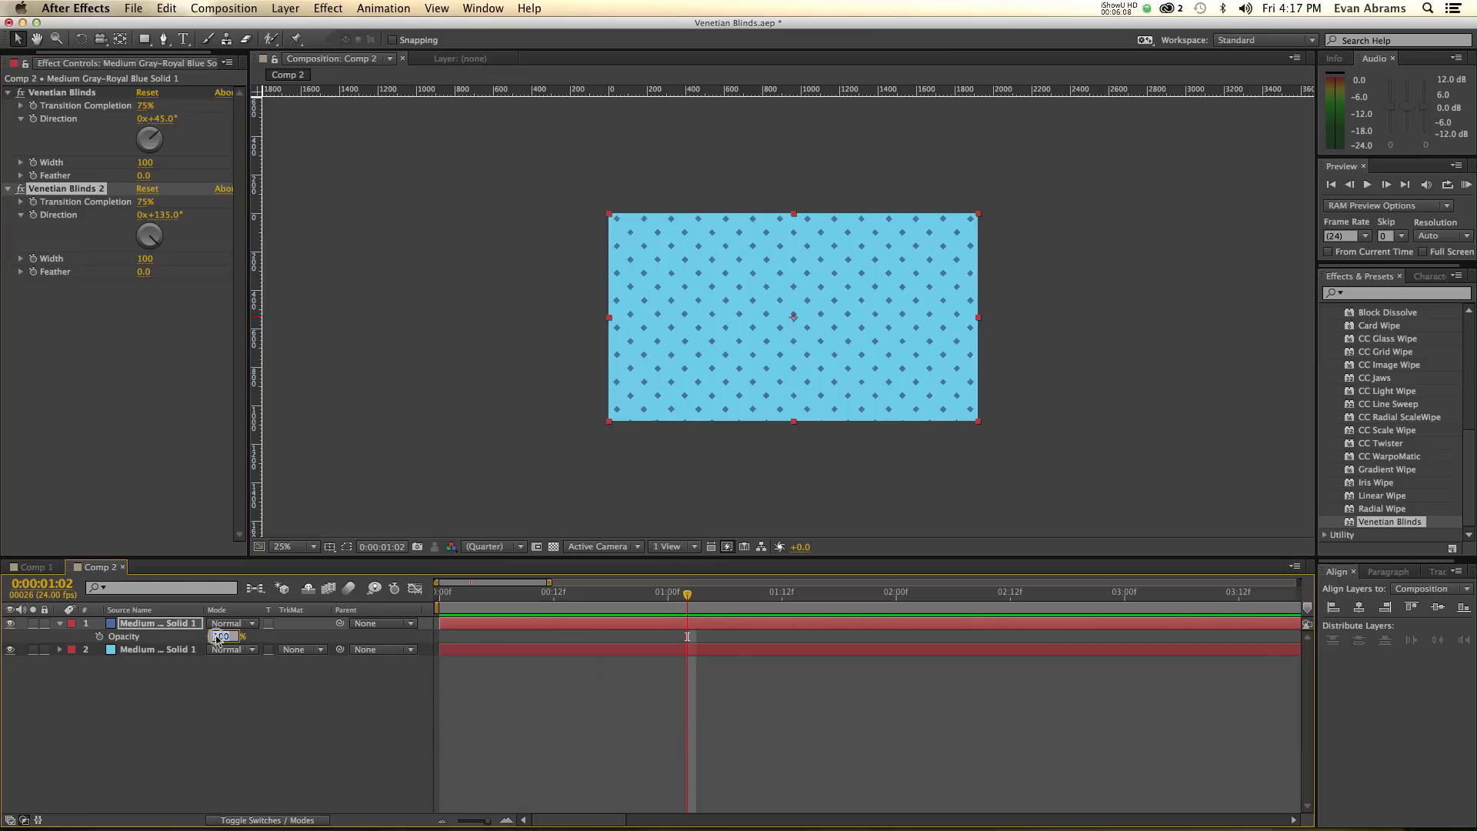
text(25)
key(Return)
click(752, 765)
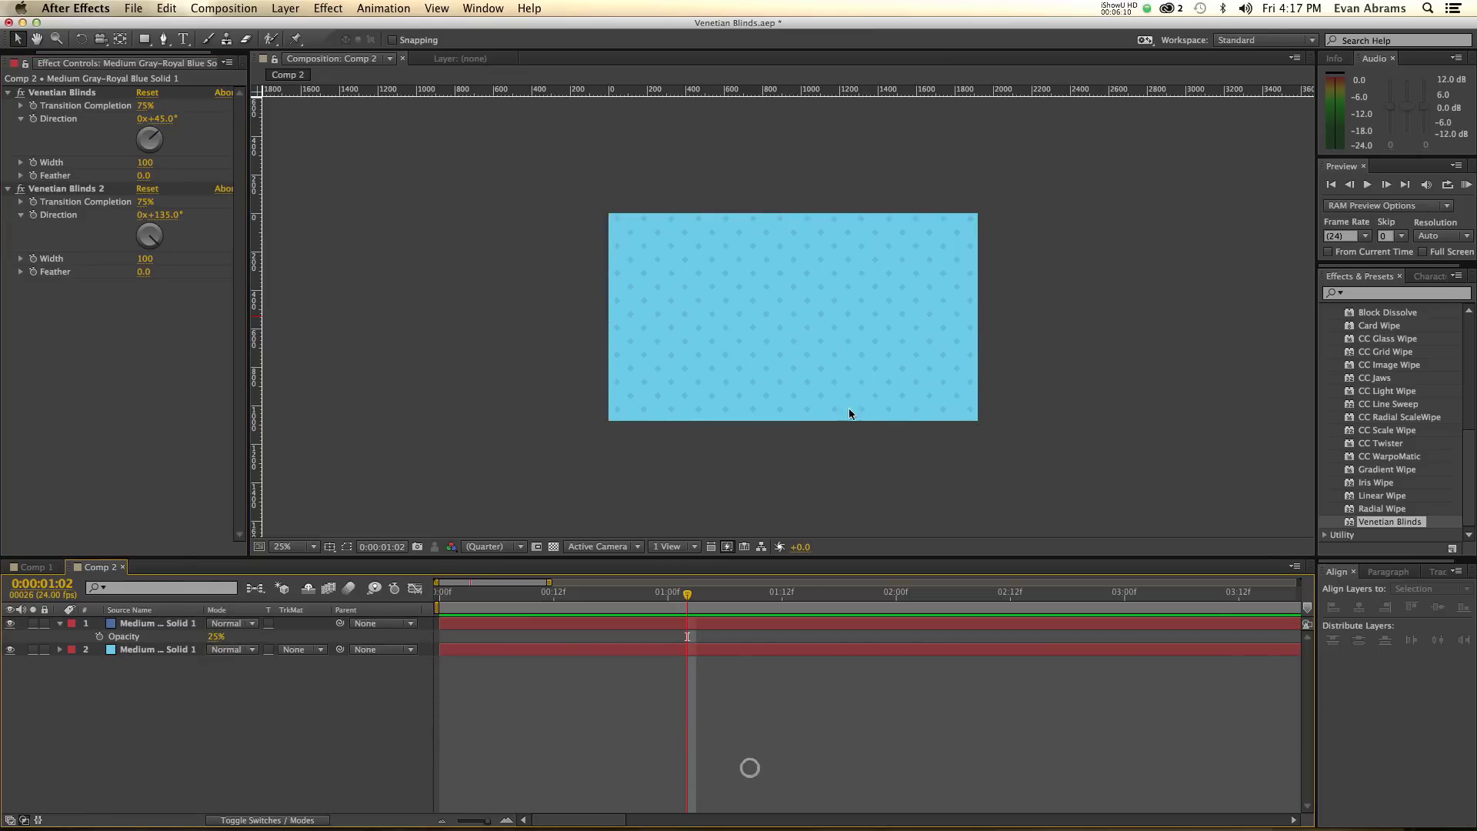
Reset Venetian Blinds 2 completion to 0% and set the first blinds Width to 25.
key(period)
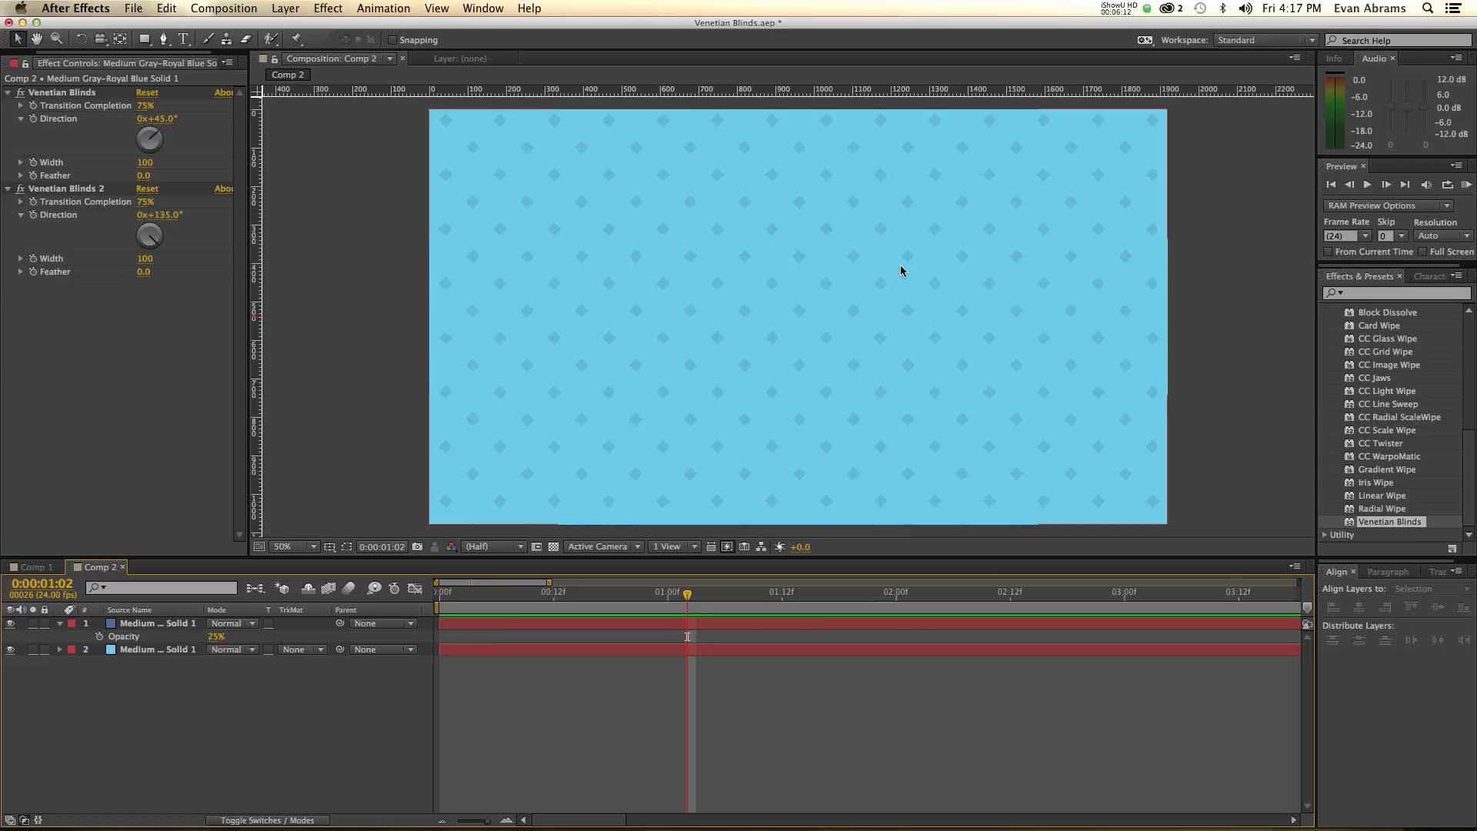
key(comma)
key(period)
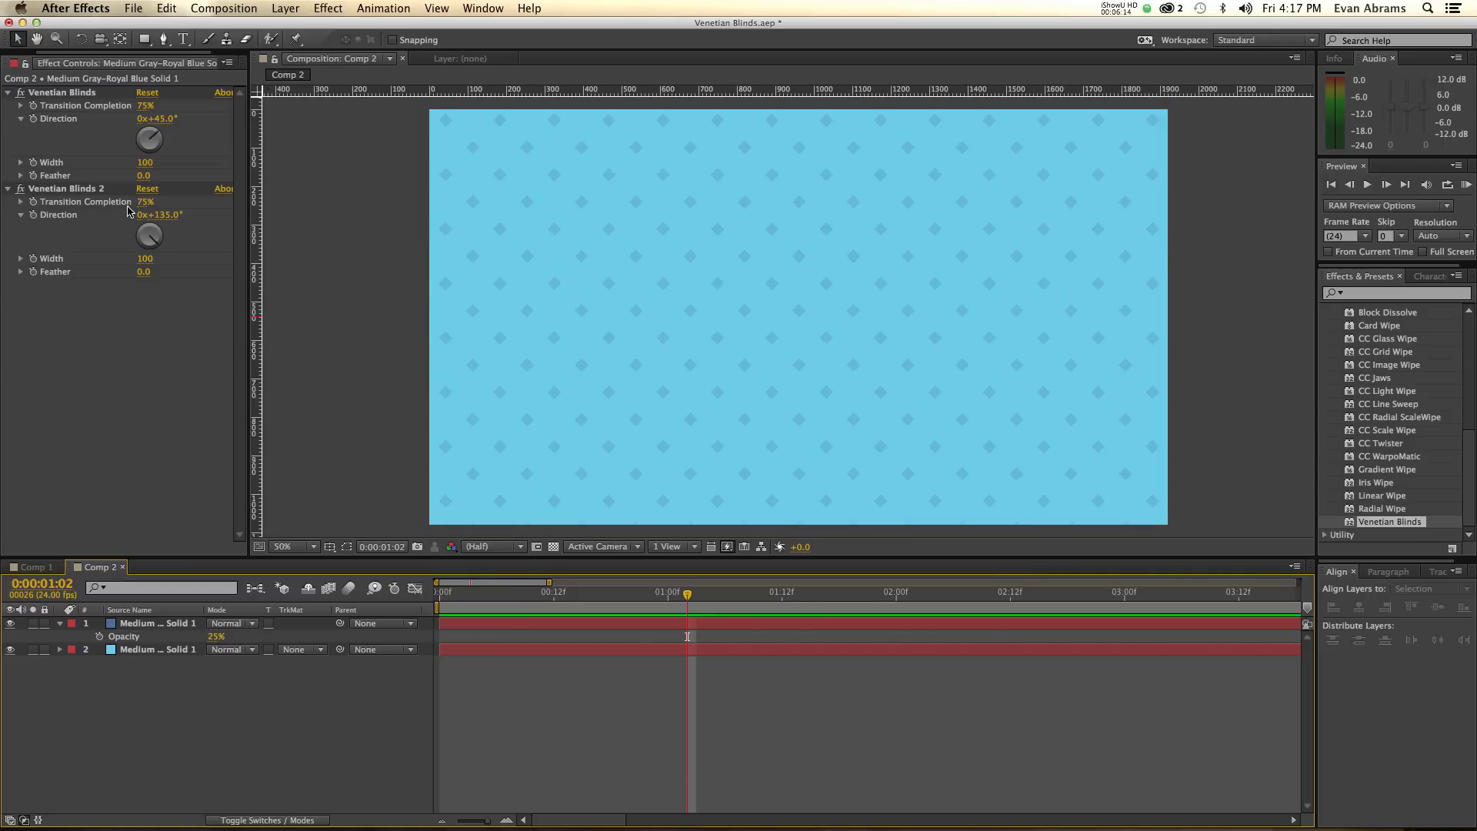
drag(141, 204, 92, 206)
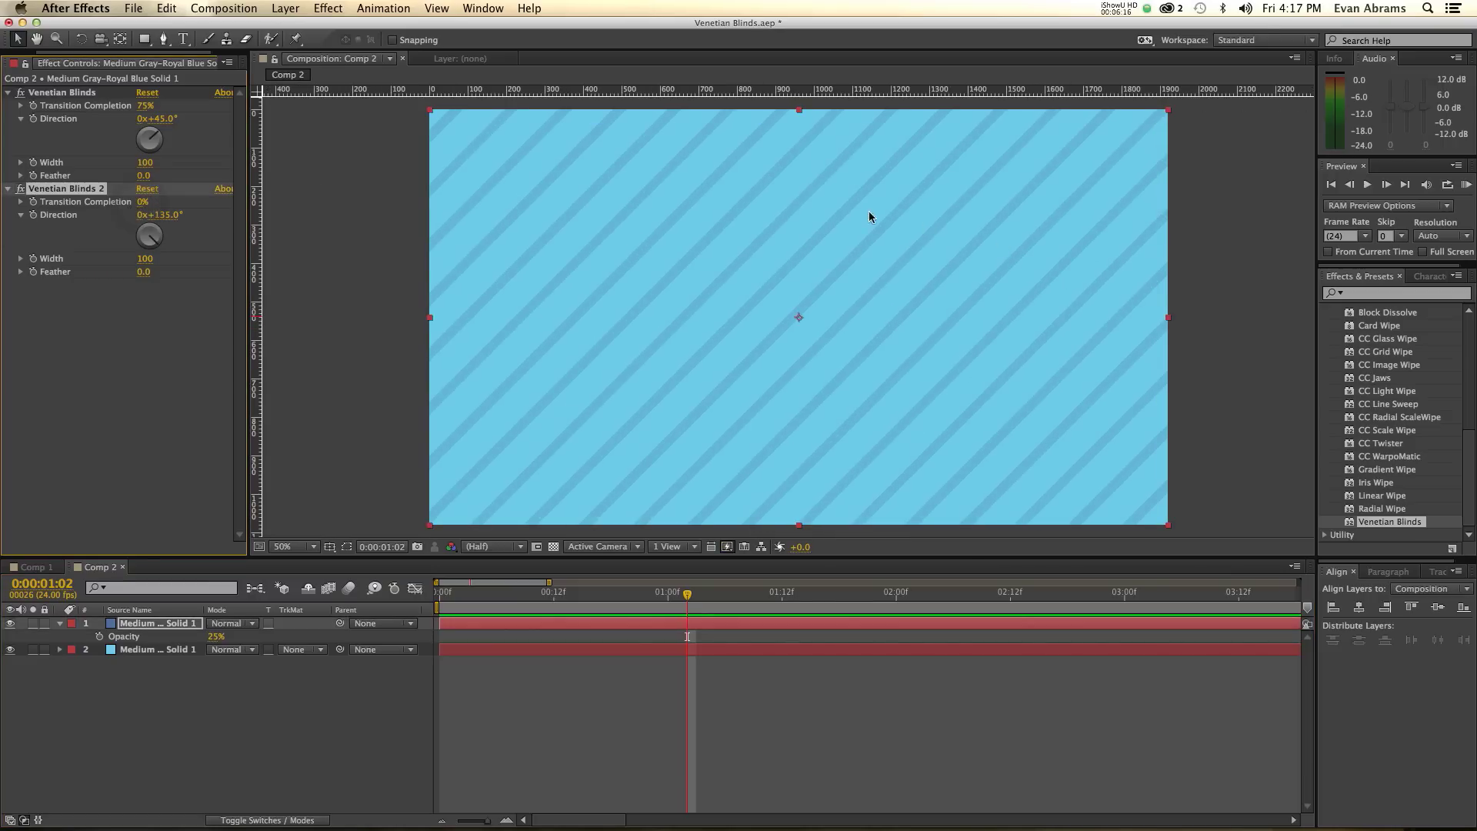
click(142, 163)
text(25)
key(Return)
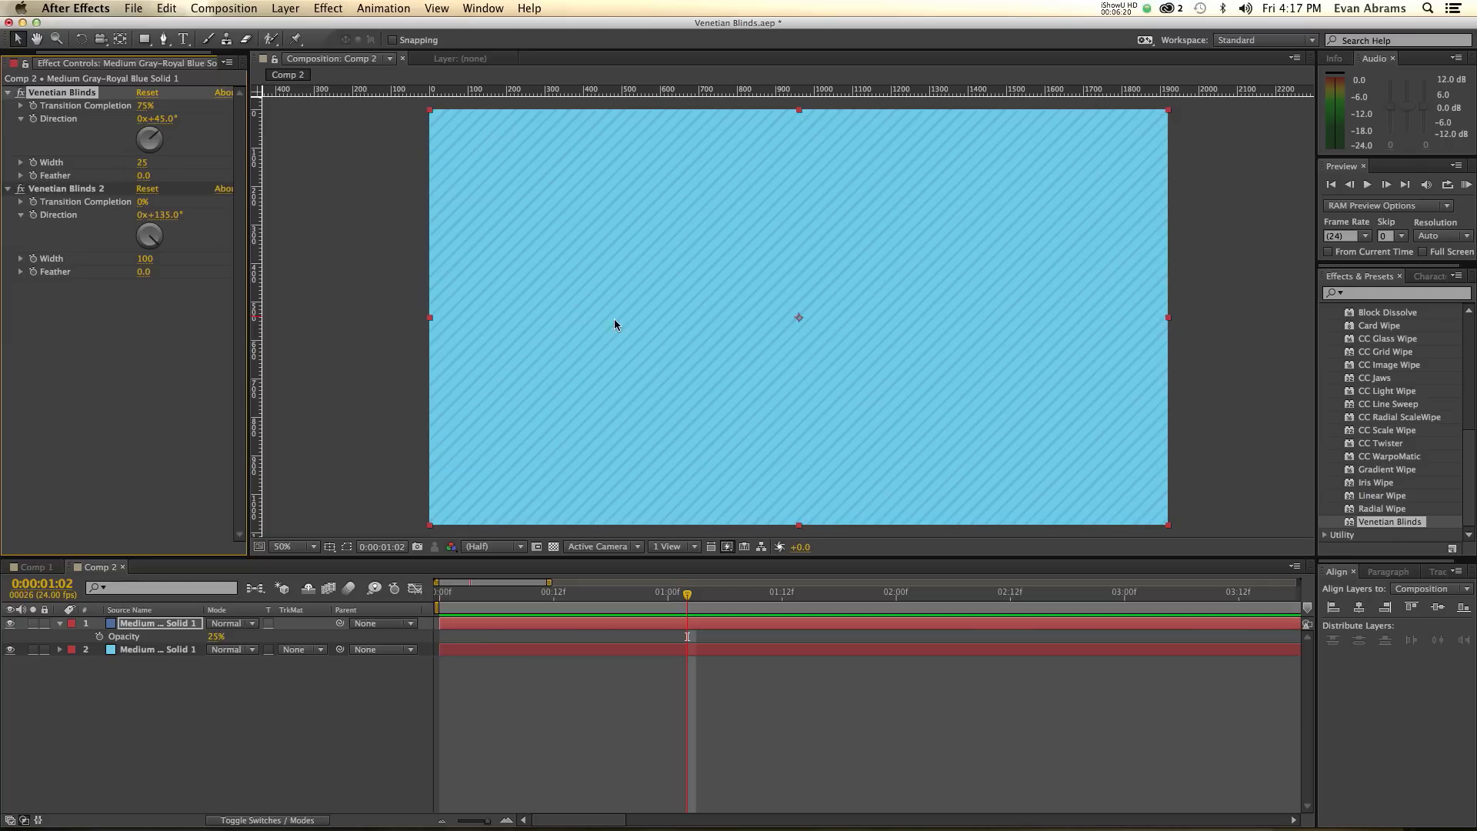
Raise Venetian Blinds 2 completion to 50% for a fine dashed diagonal pattern.
key(period)
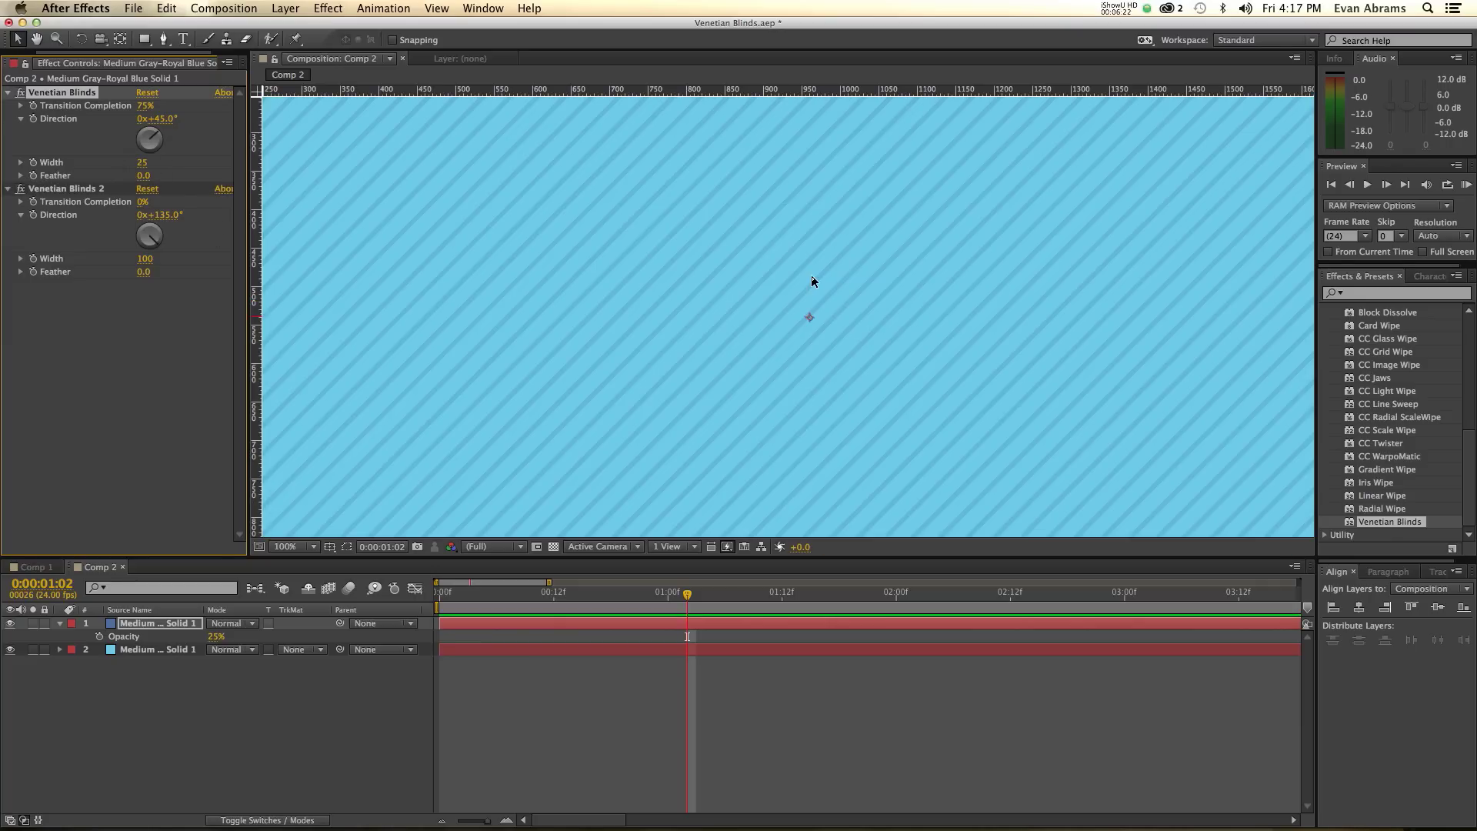
key(comma)
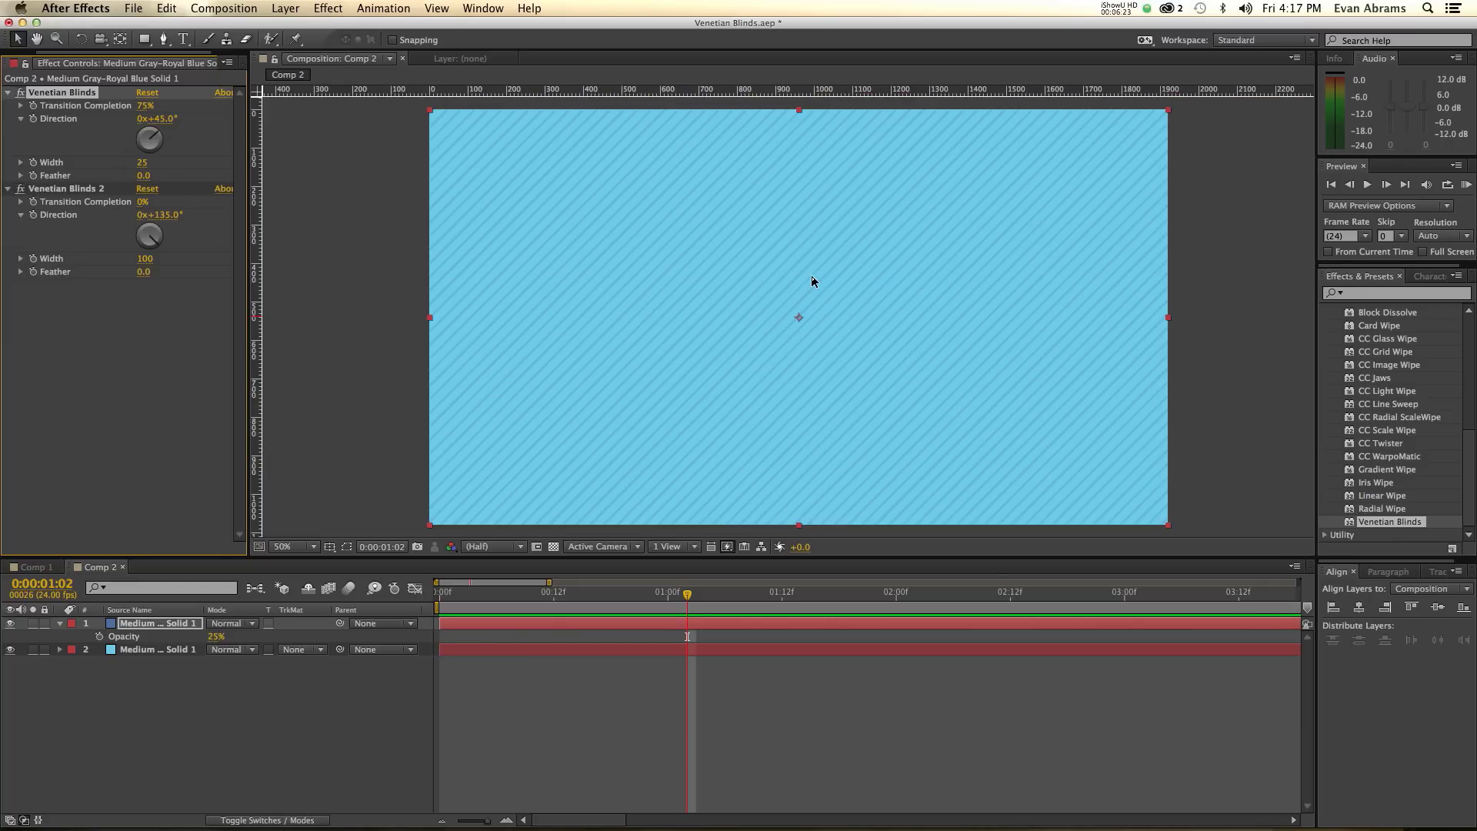
click(692, 702)
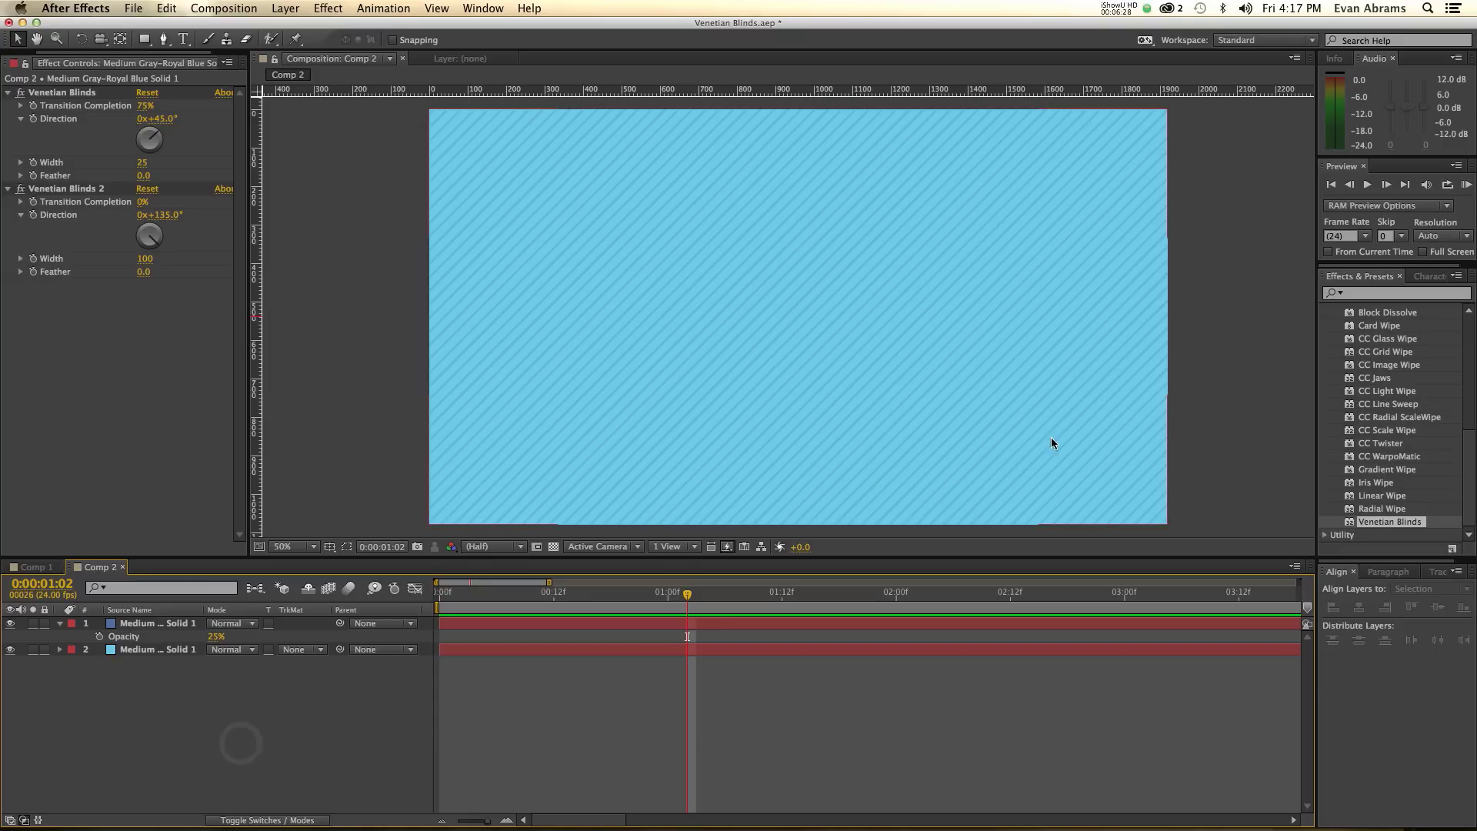
click(675, 223)
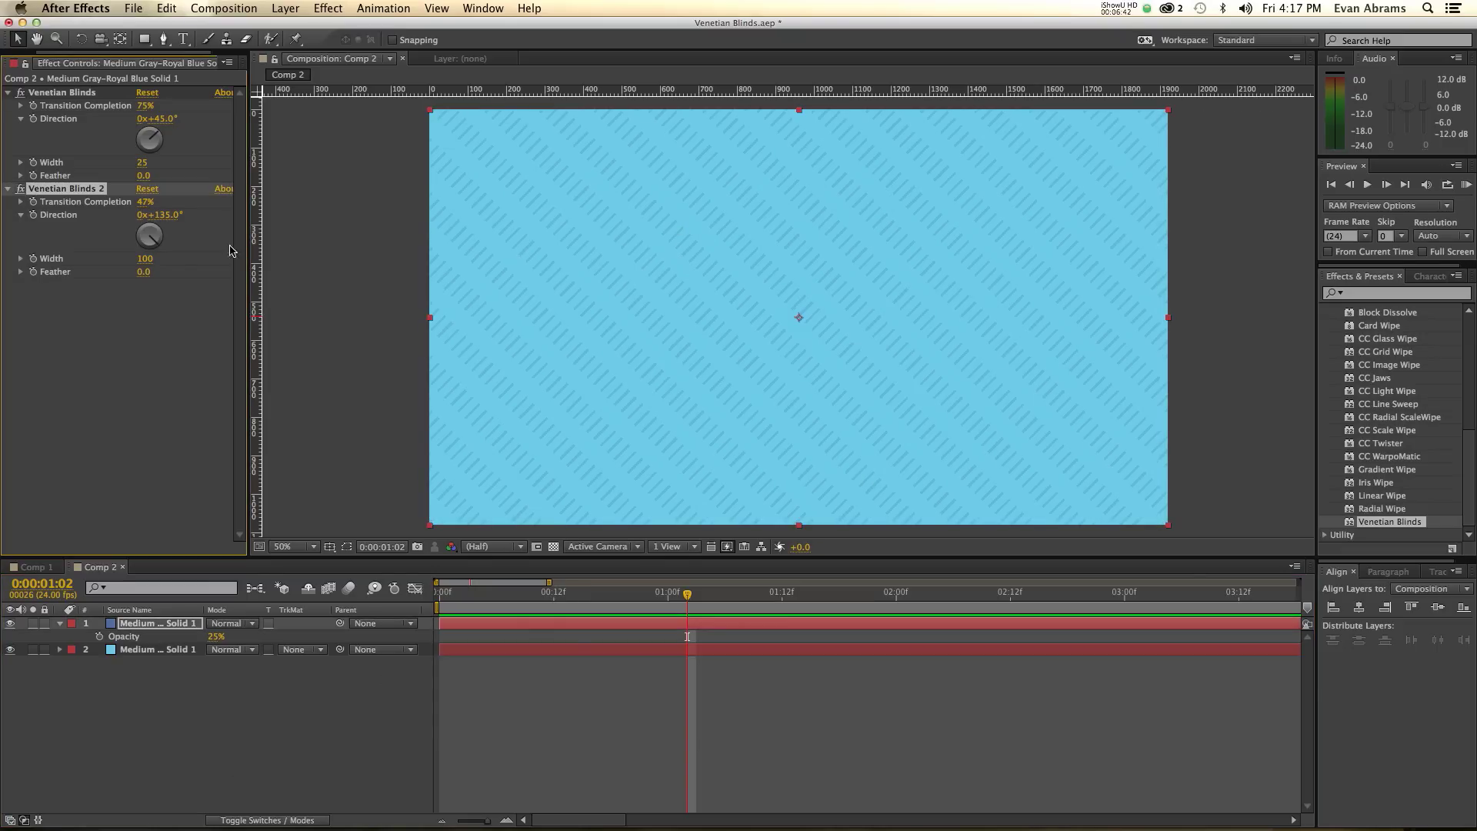
drag(147, 208, 156, 206)
key(comma)
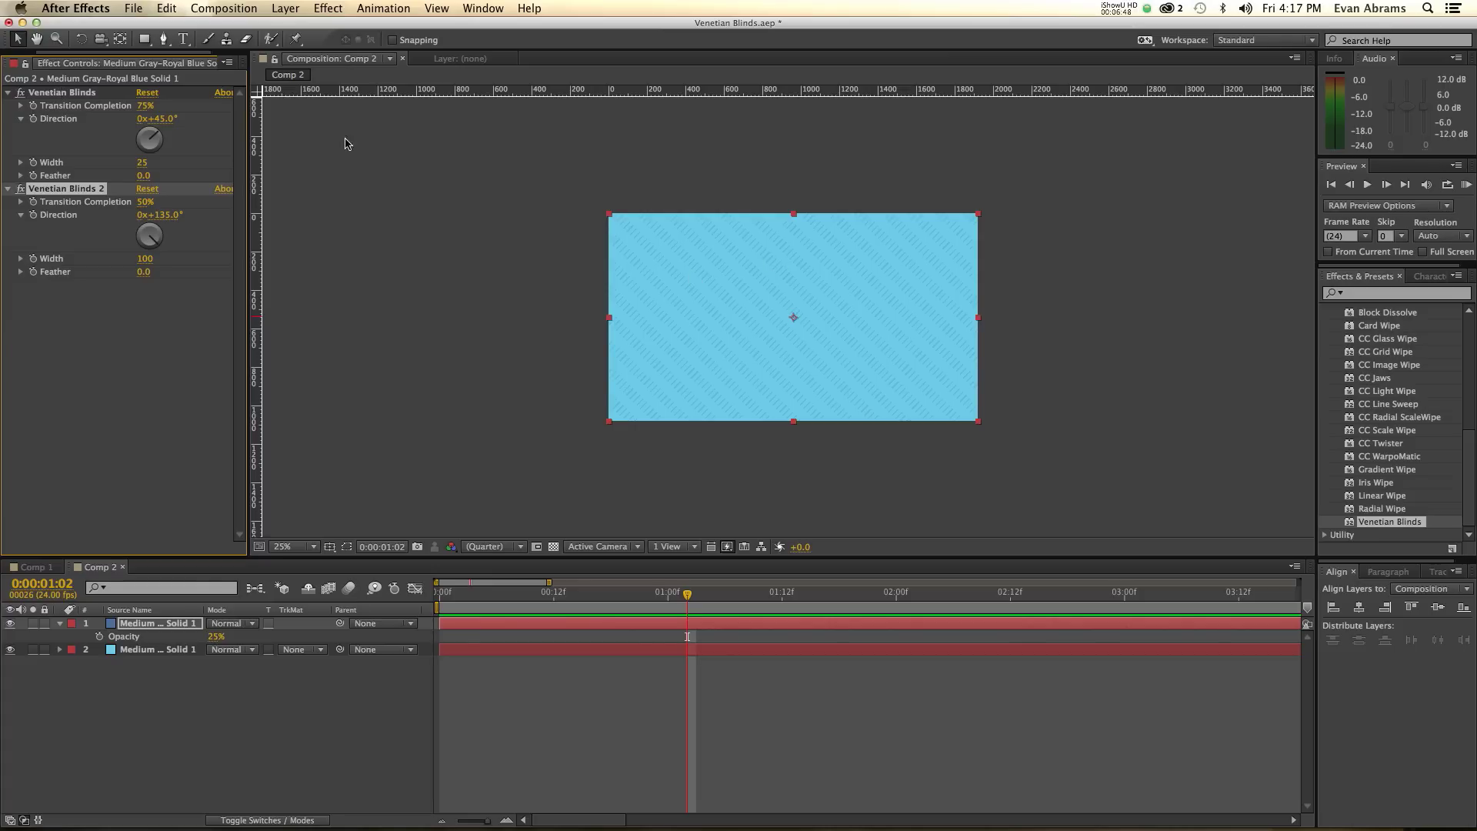
Browse the Transition effects list, looking at Venetian Blinds and Linear Wipe.
click(1387, 391)
scroll(1407, 391, up, 2)
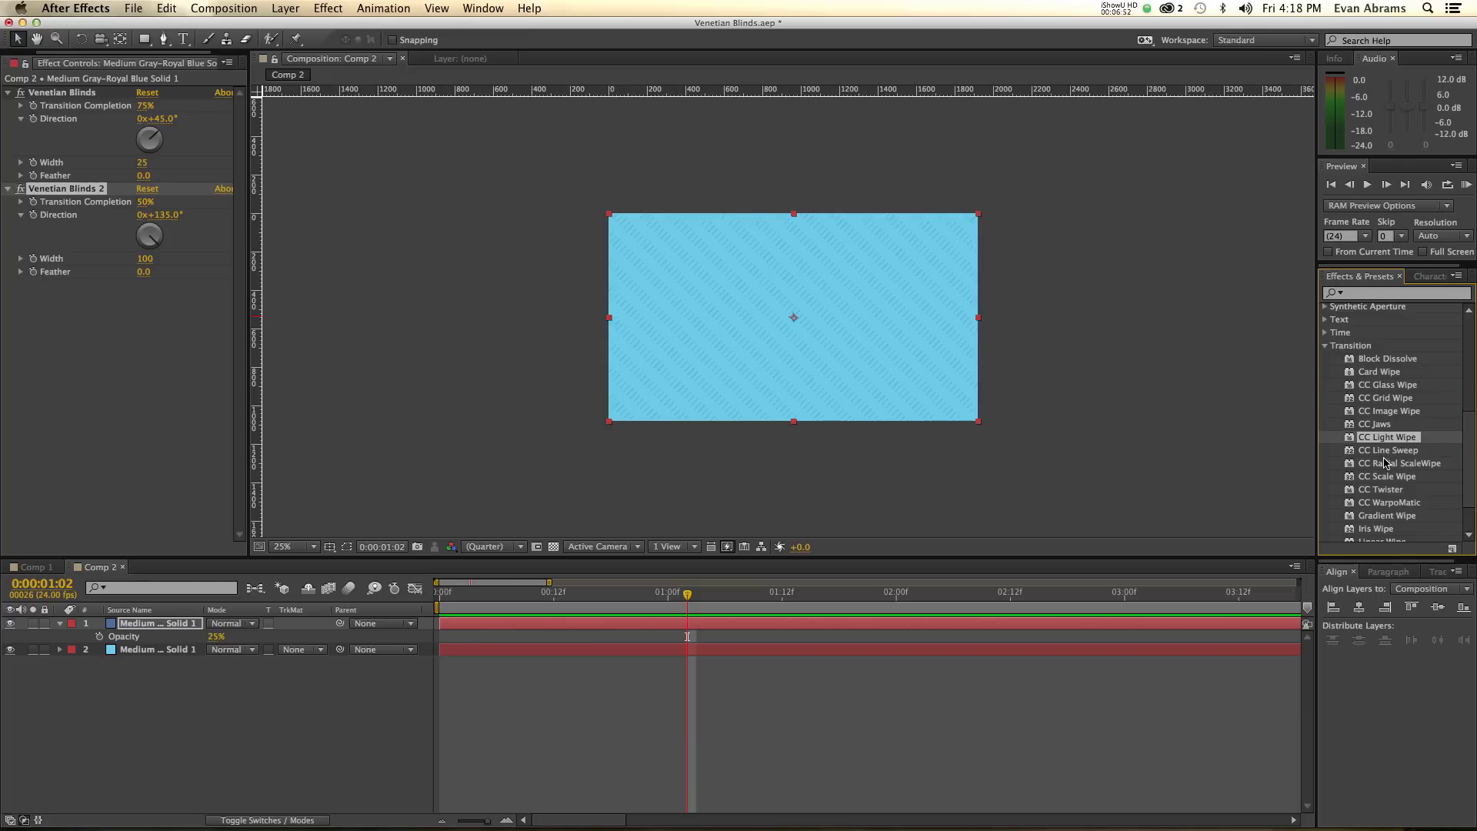
scroll(1385, 462, down, 2)
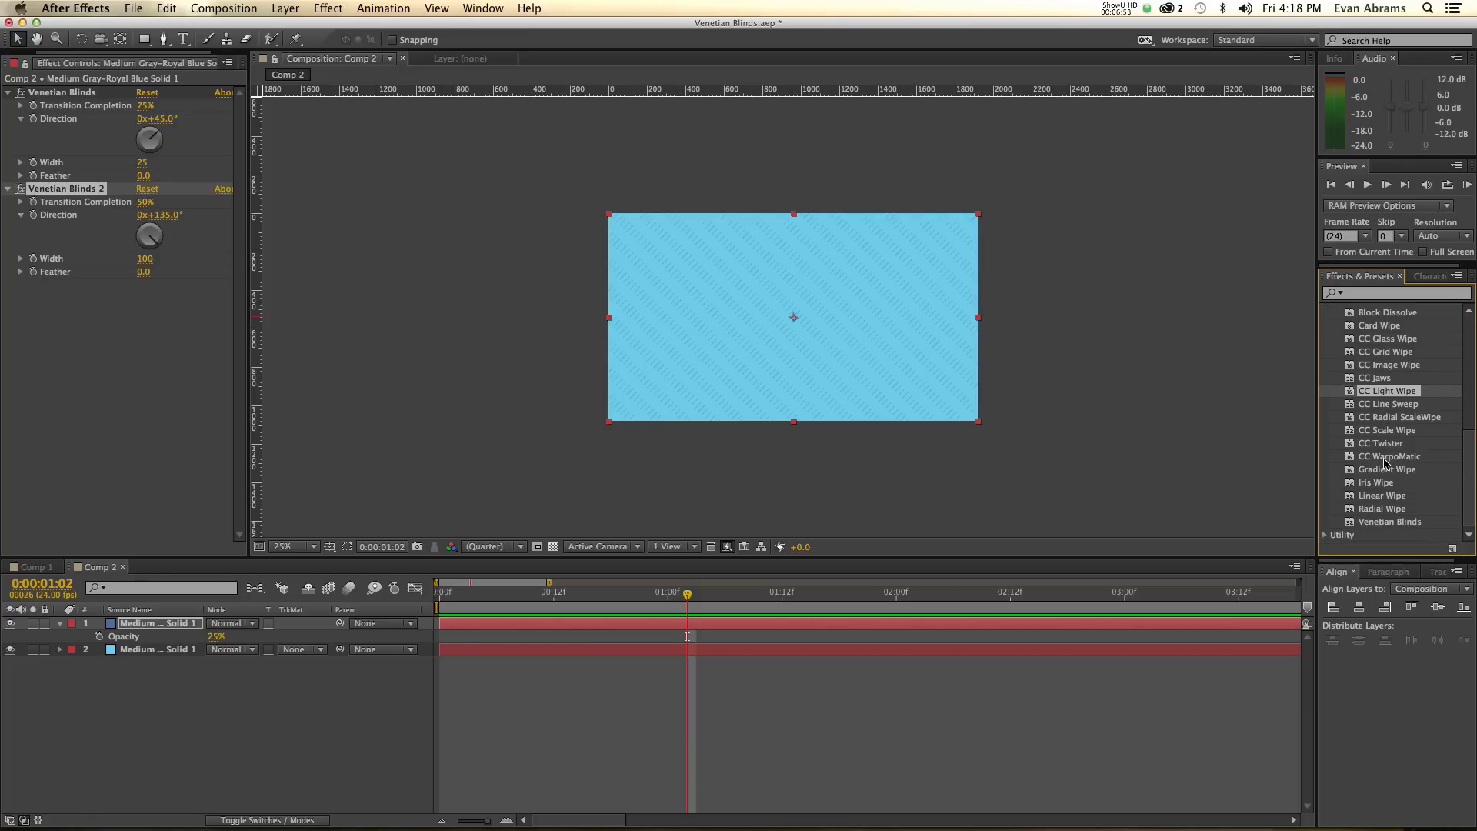
click(1398, 523)
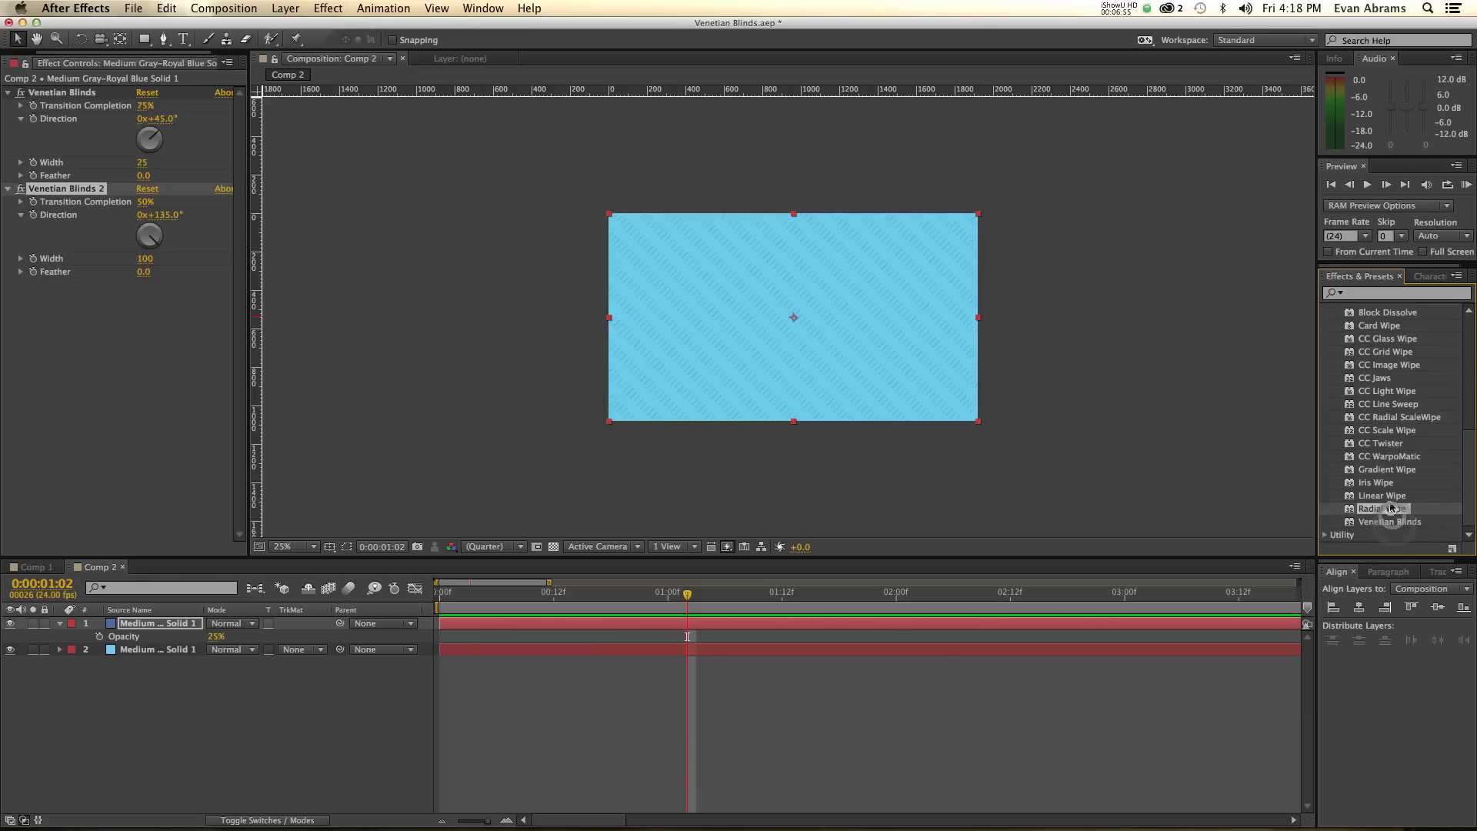
click(1384, 496)
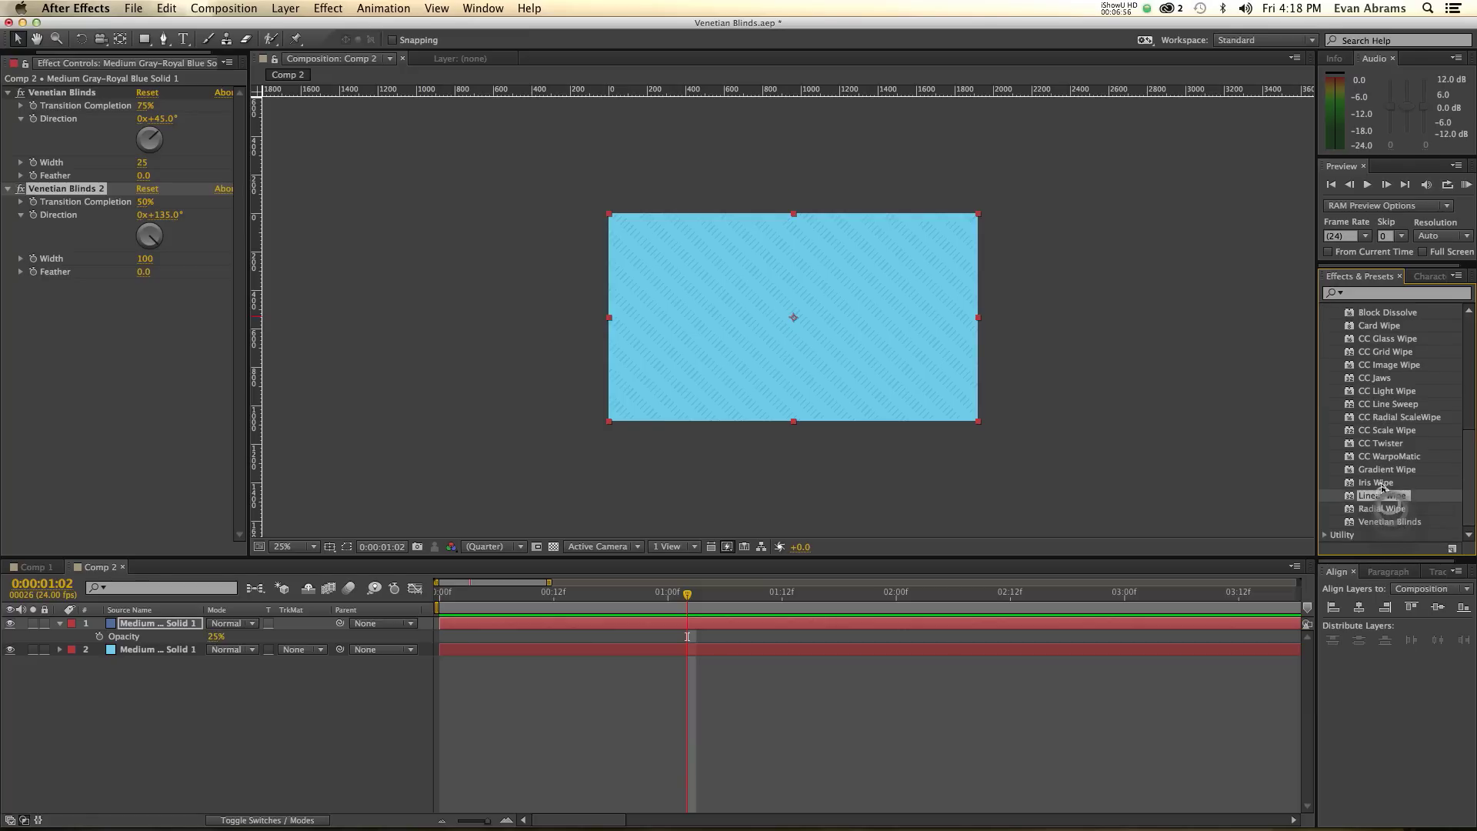
drag(1382, 487, 1386, 413)
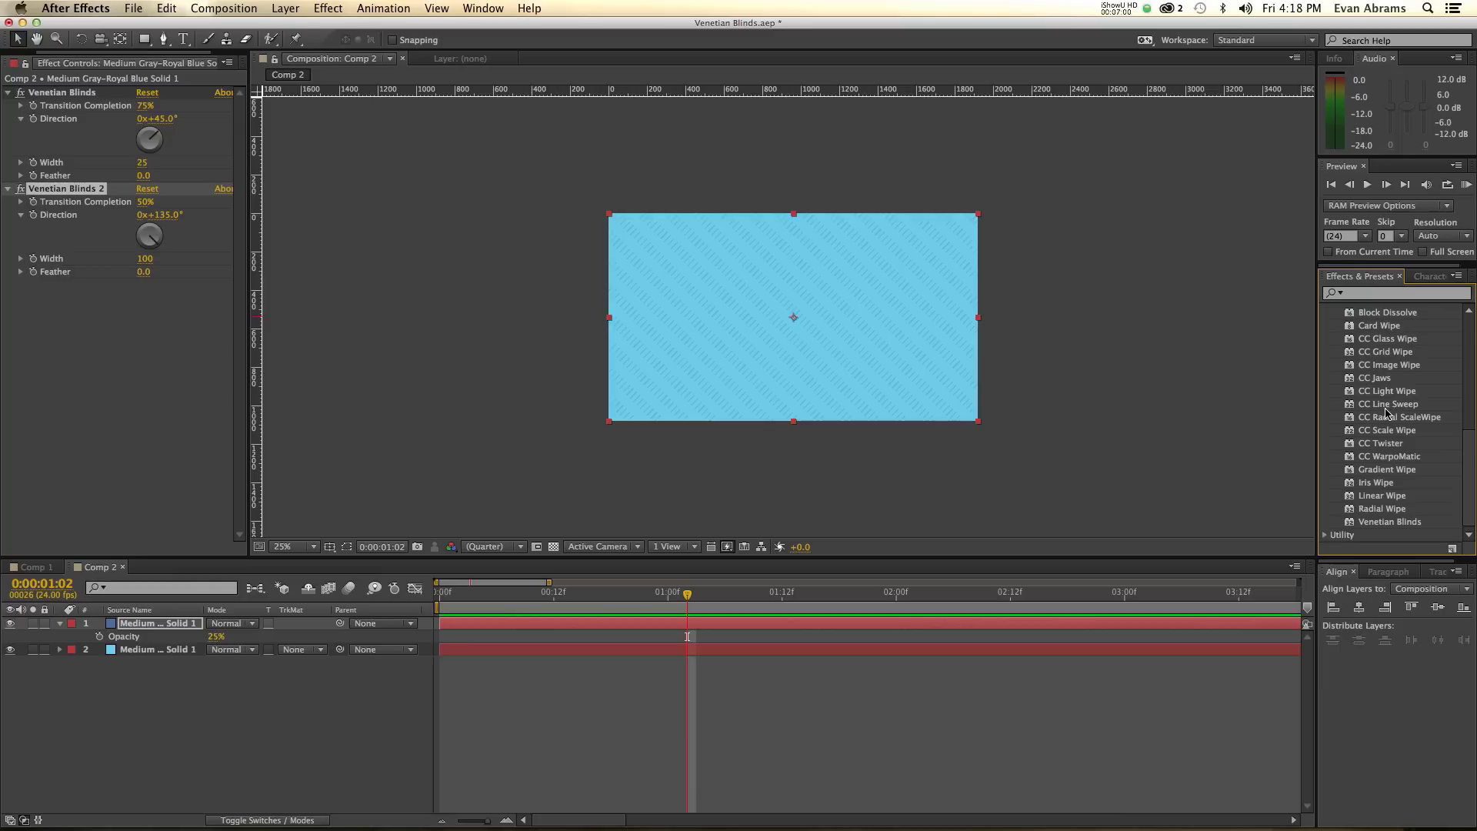
click(1382, 500)
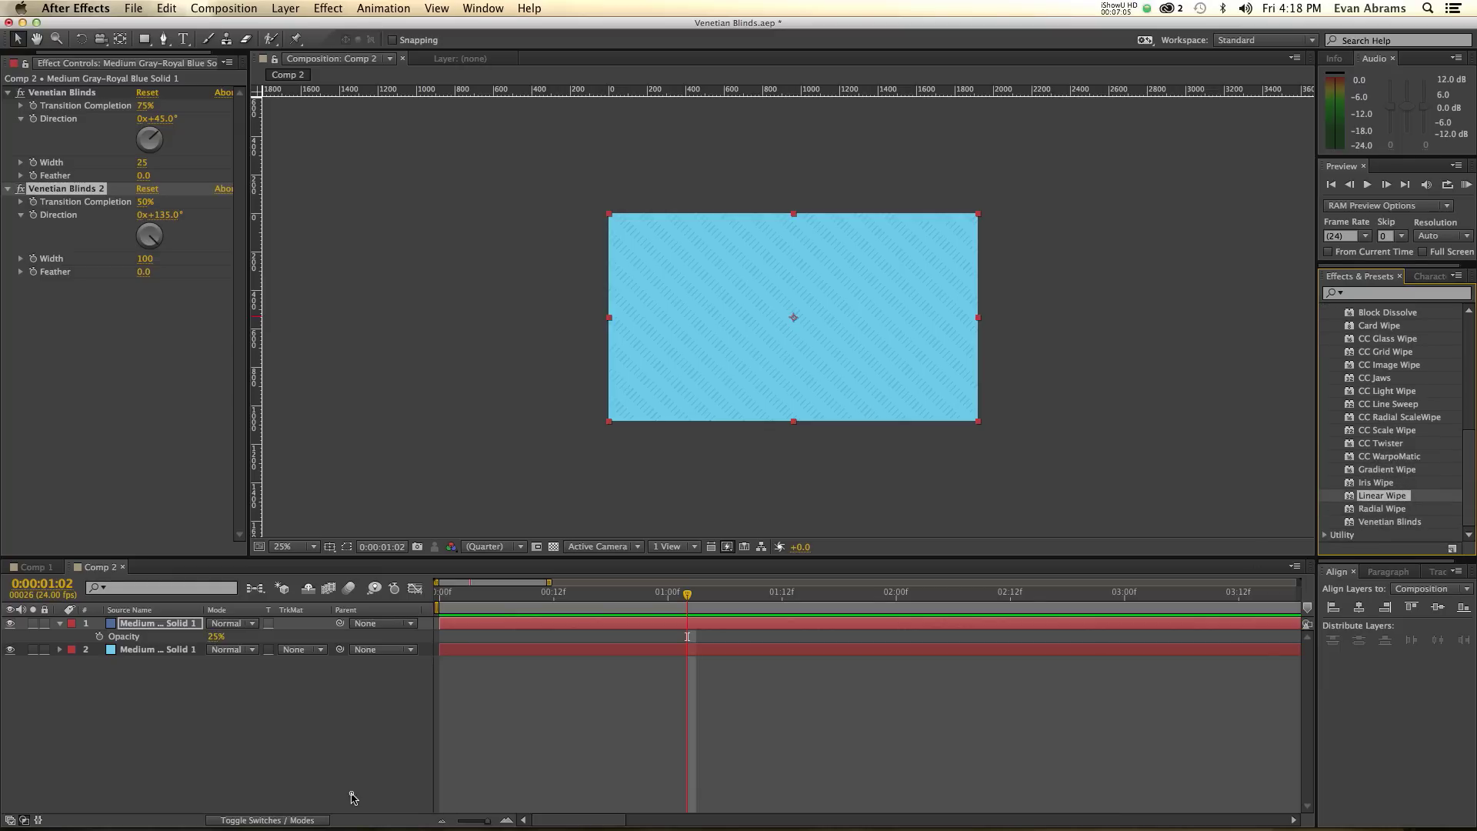
Move the current time to 0:00:00:19 and review the top layer's two Venetian Blinds effects.
click(351, 797)
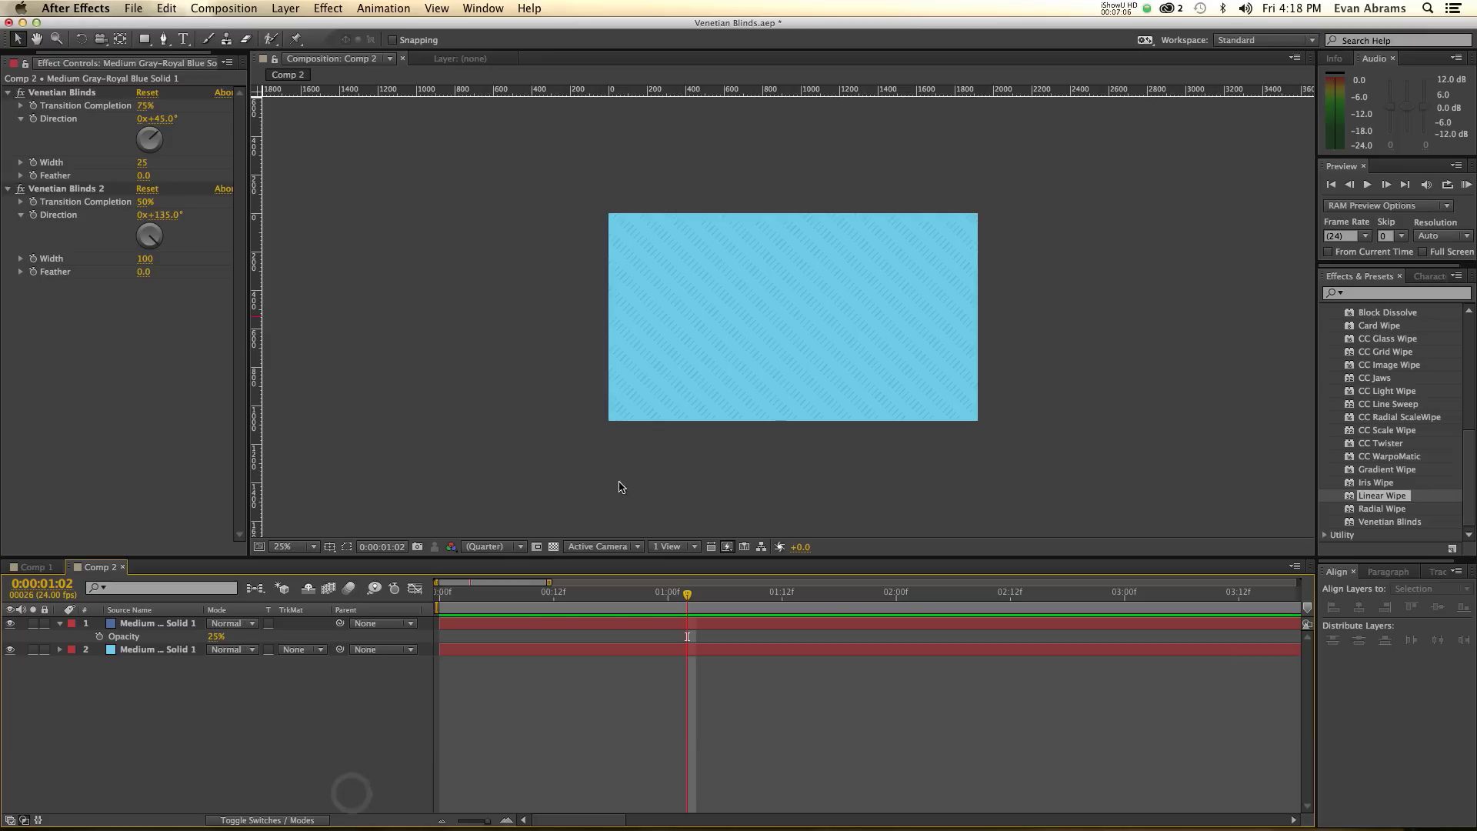
click(614, 647)
drag(565, 600, 451, 607)
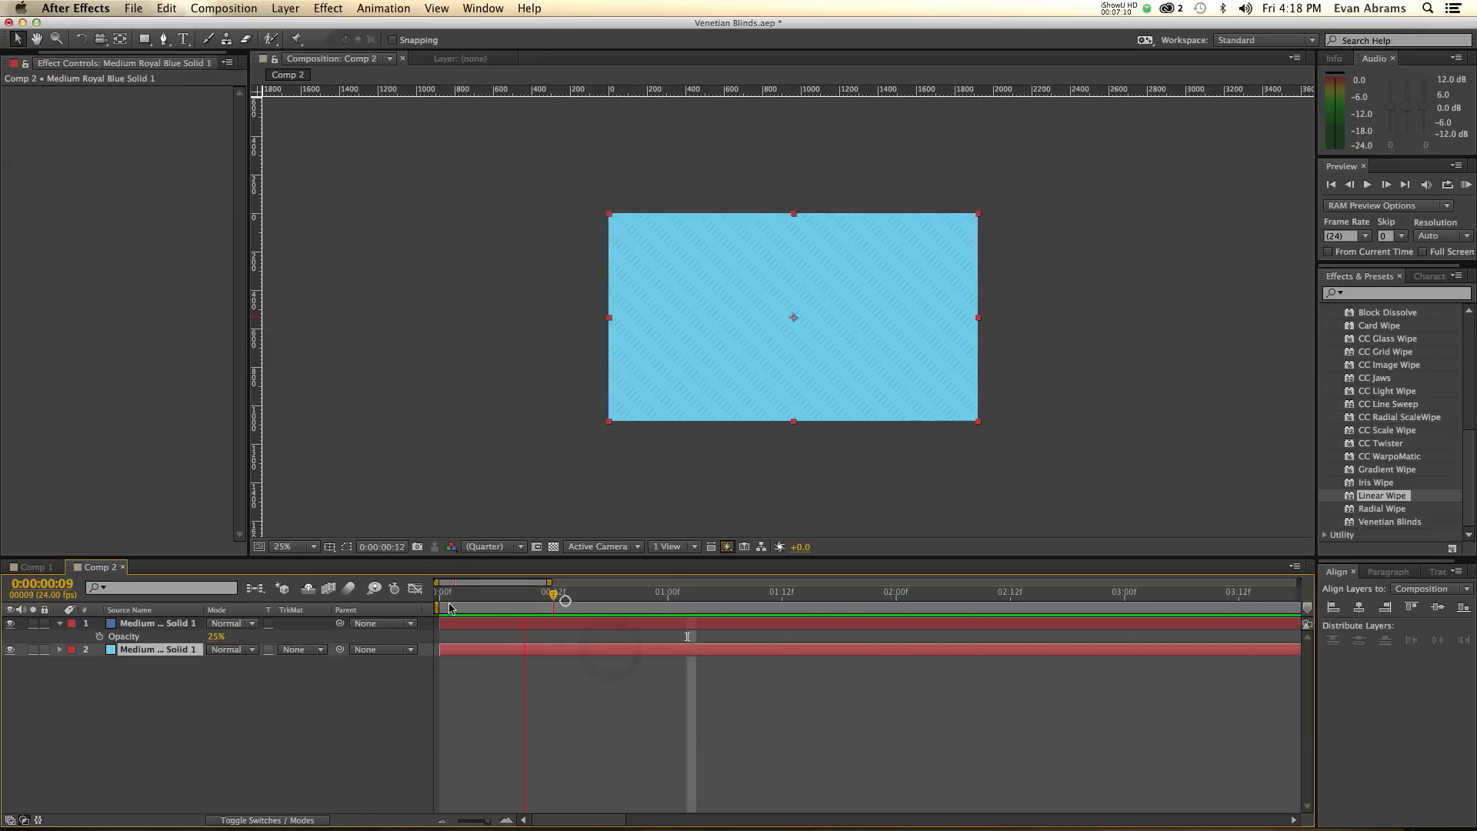
click(620, 604)
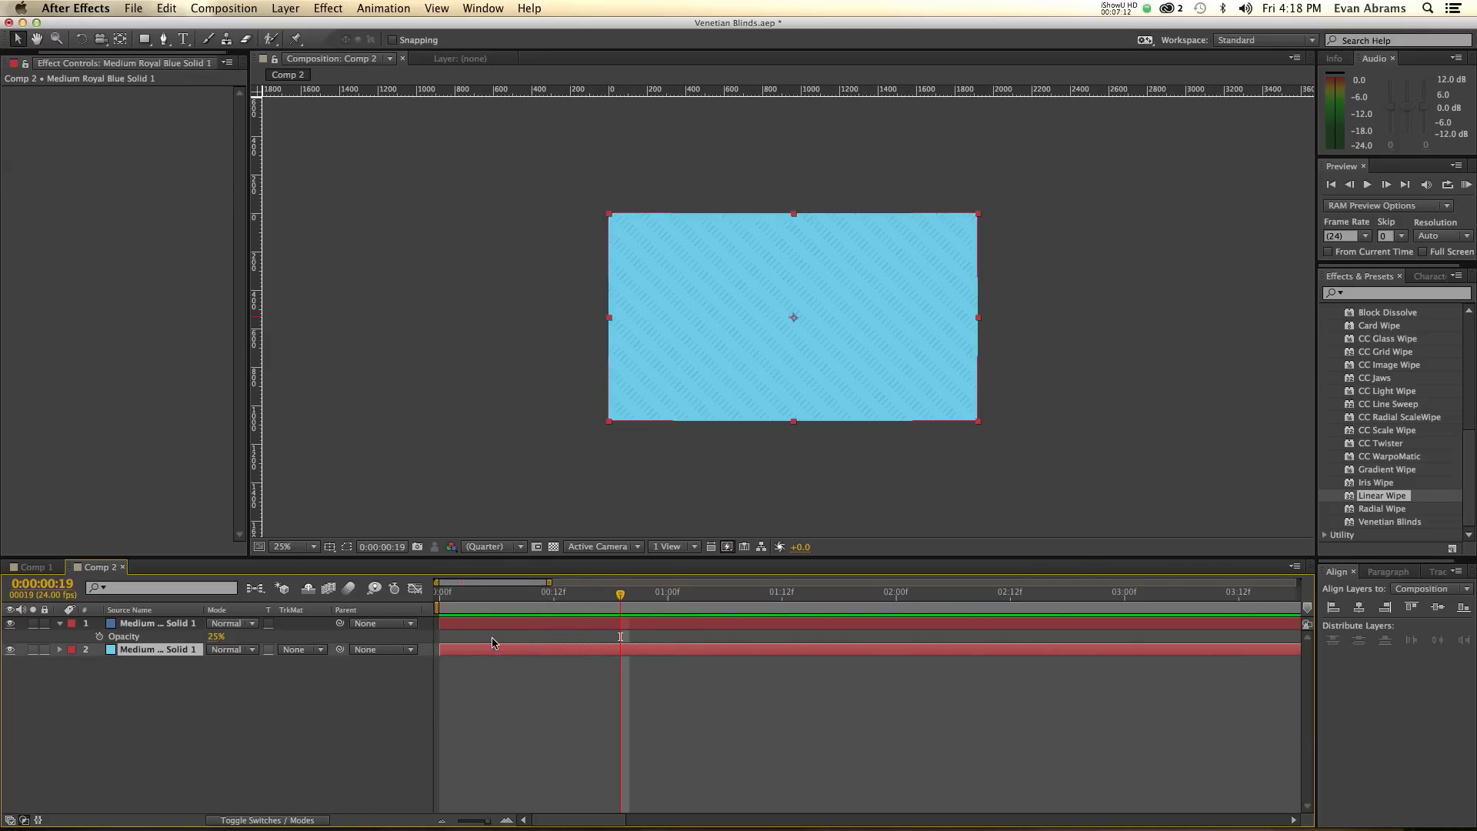
click(507, 625)
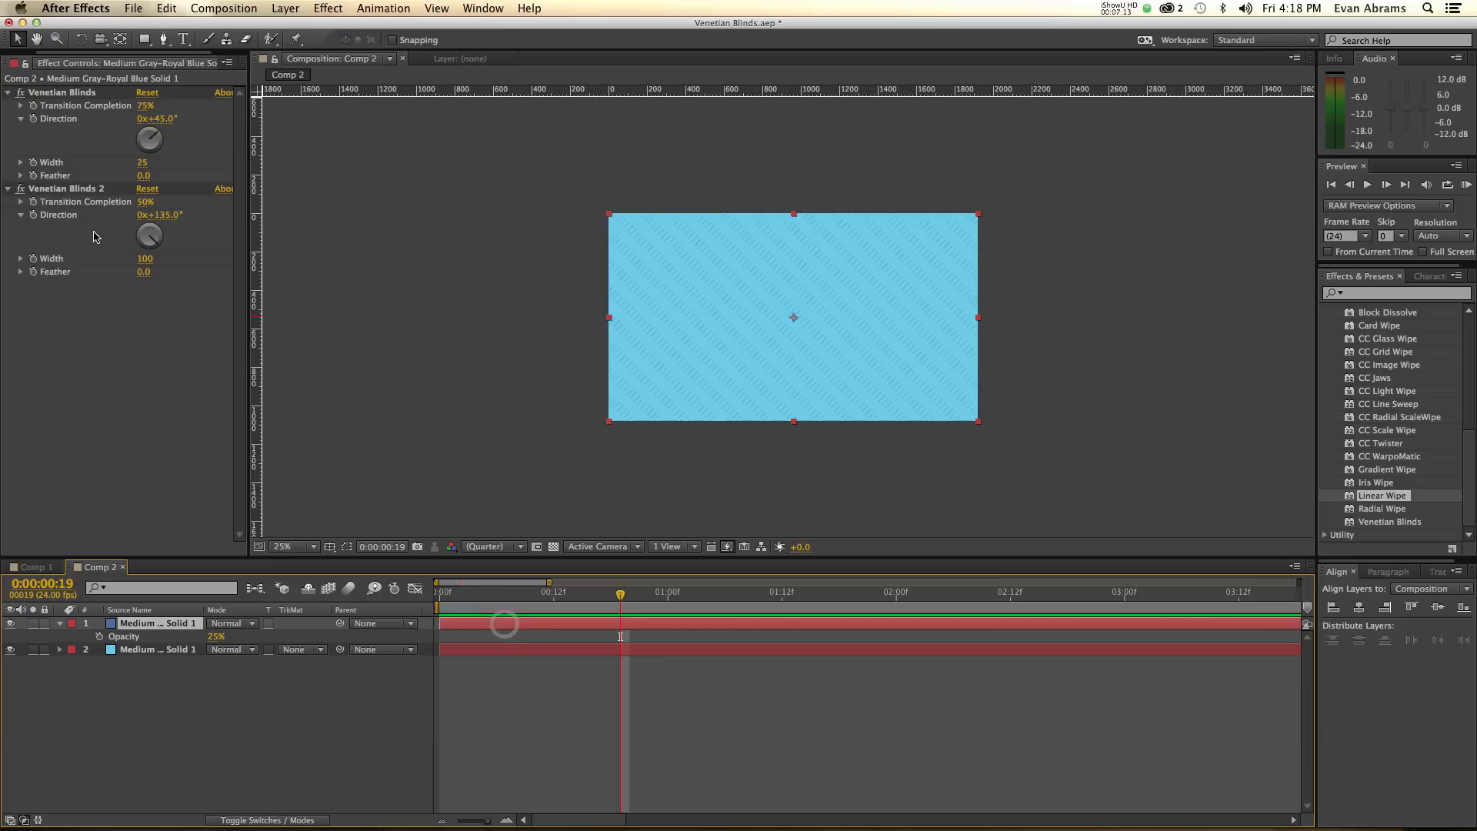
click(56, 191)
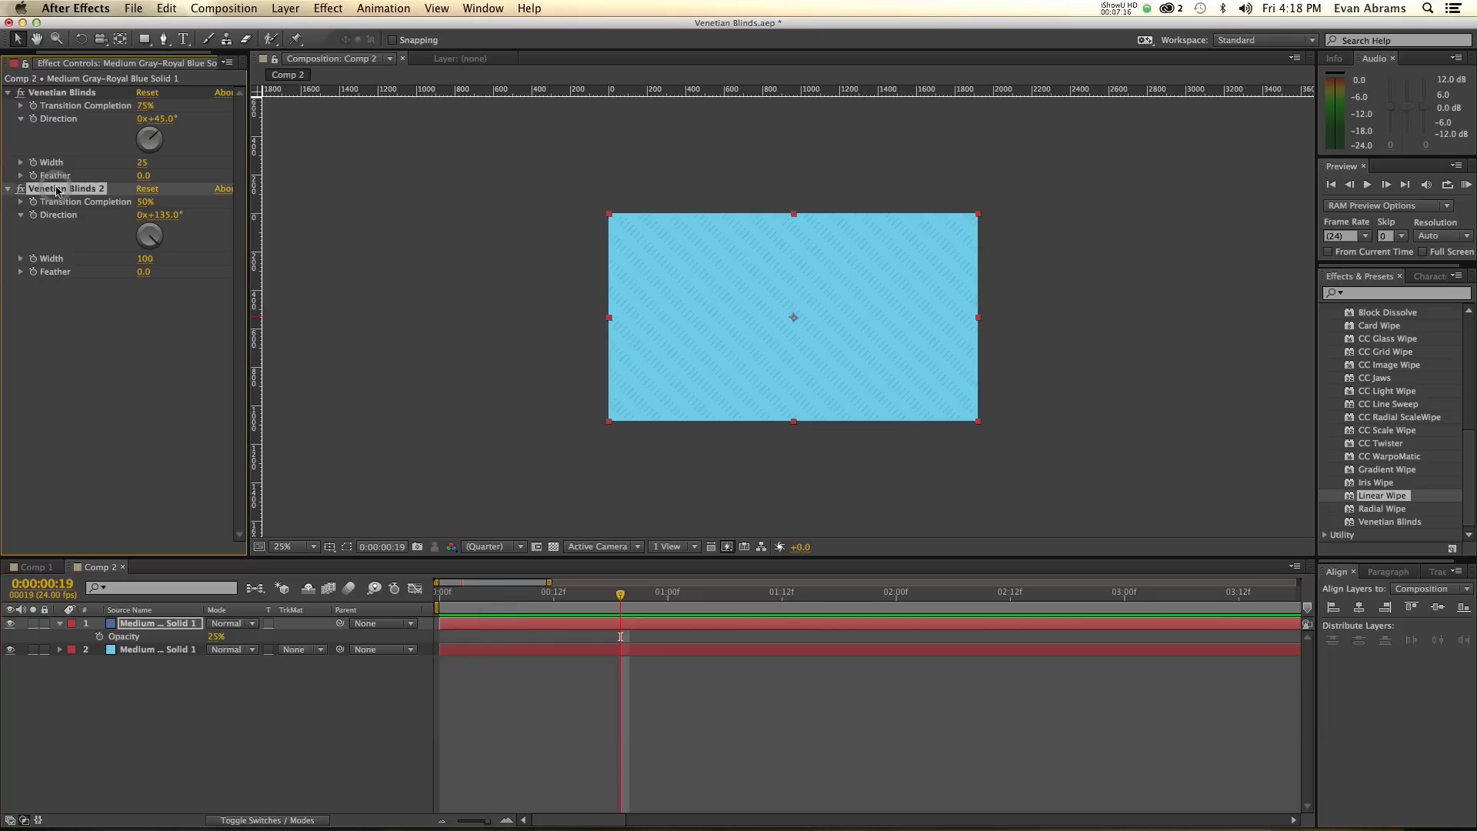
click(60, 92)
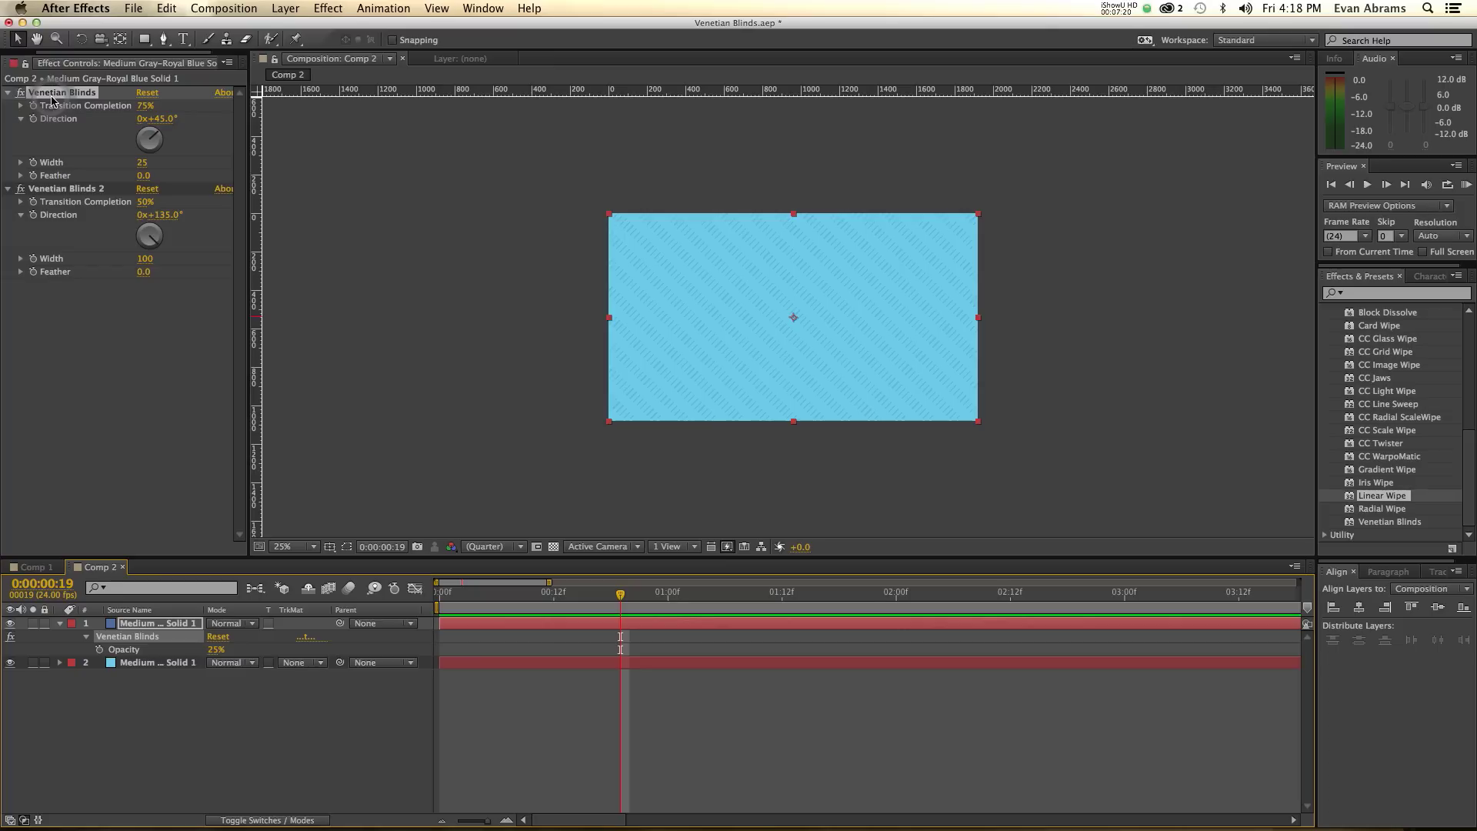
click(154, 696)
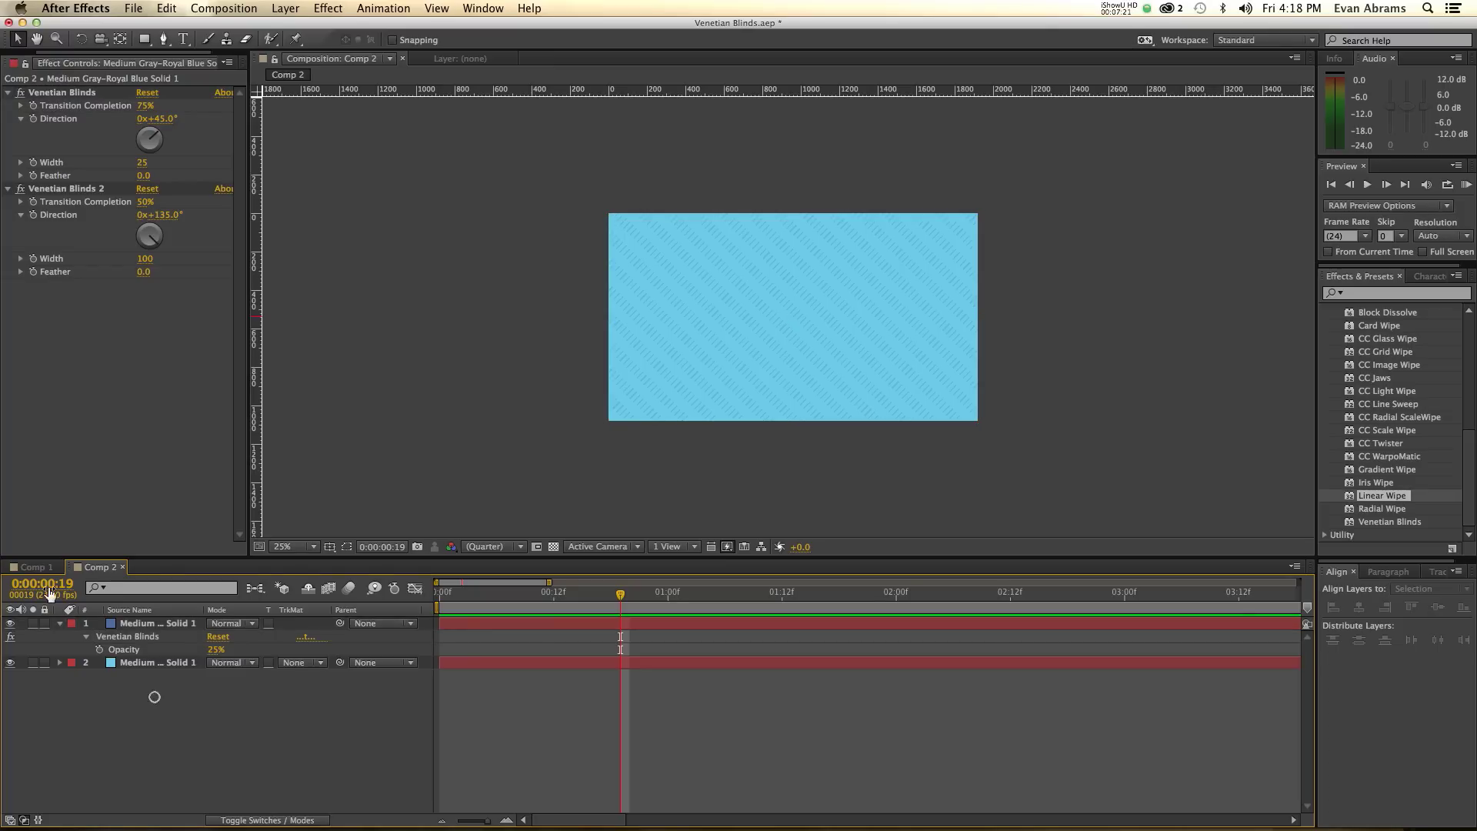
Hide the patterned layer and add a large TXT text layer scaled across the frame.
click(10, 624)
key(super+t)
click(762, 318)
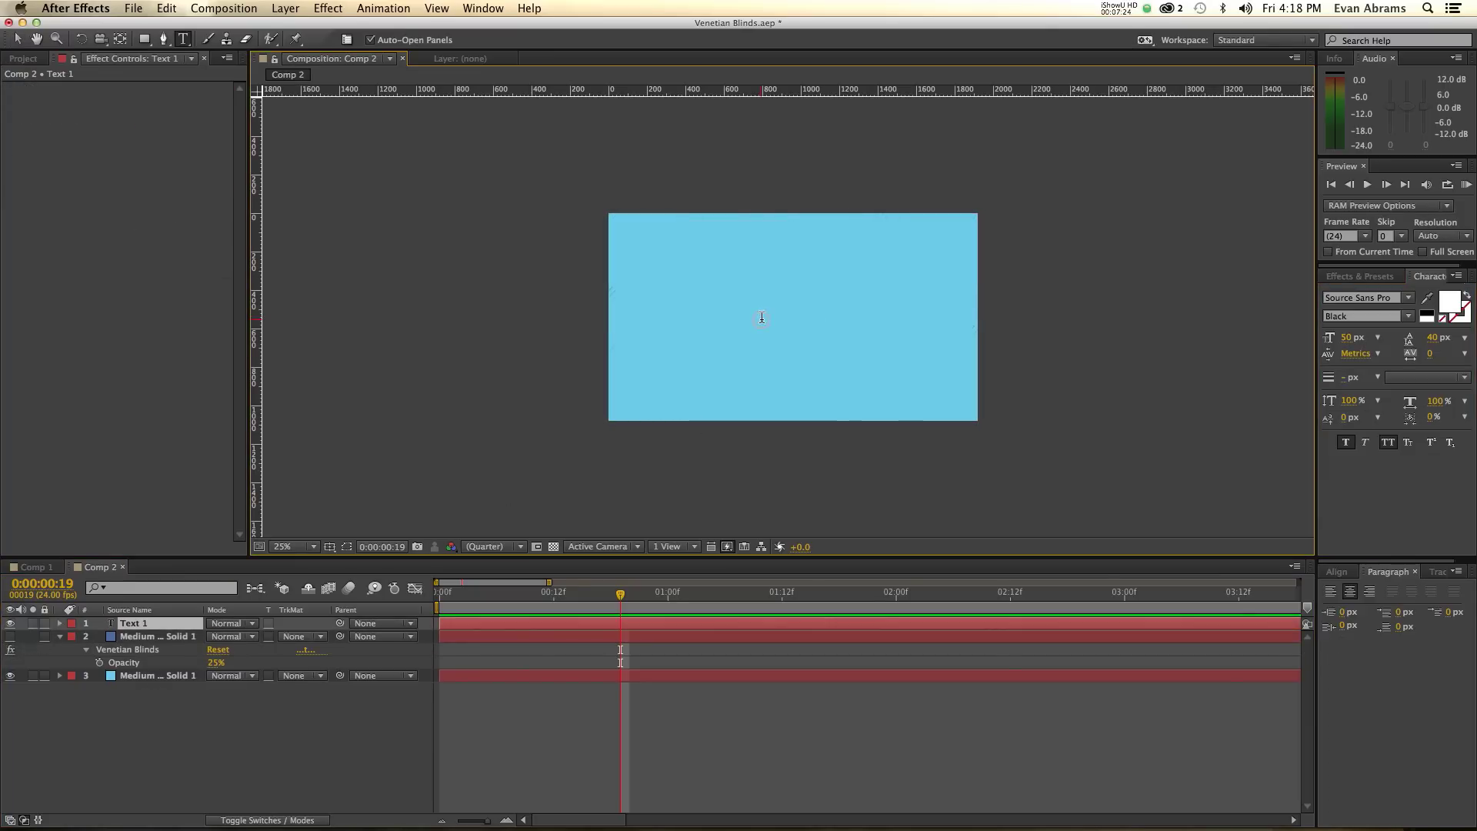
text(Tex)
key(Escape)
key(v)
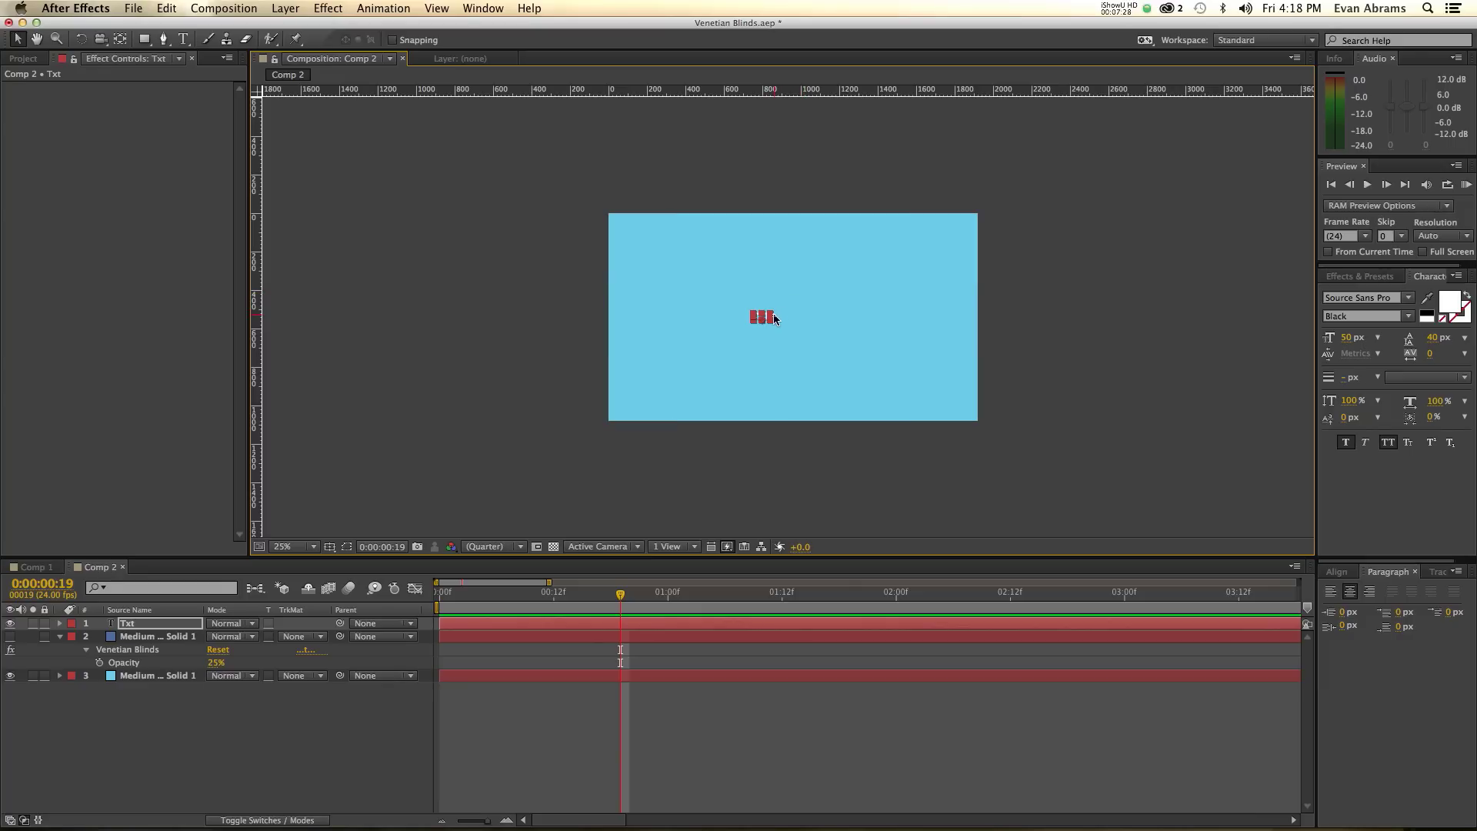
drag(775, 318, 883, 224)
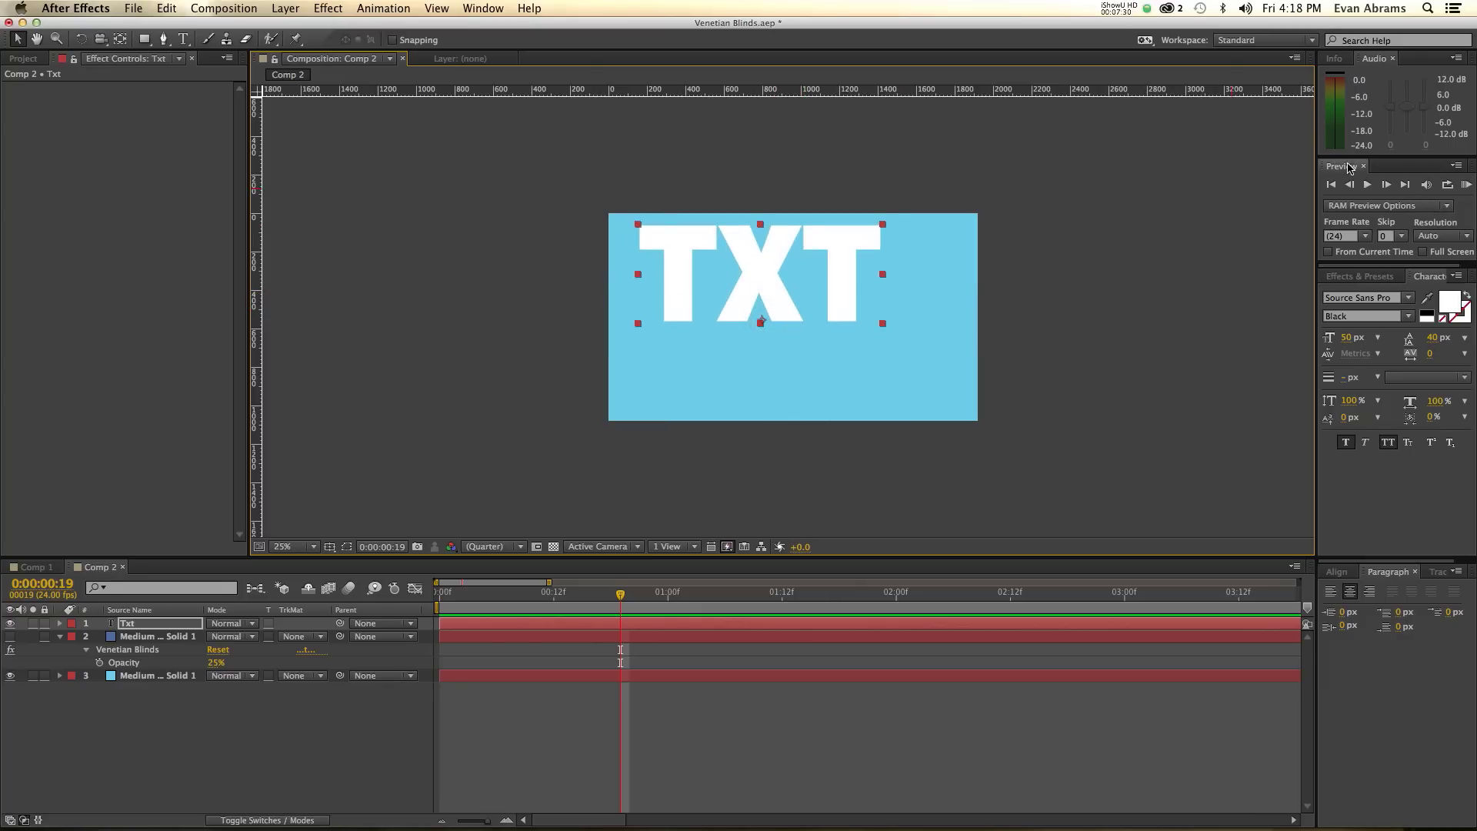
Centre the TXT layer vertically and horizontally in the composition with the Align panel.
click(1360, 276)
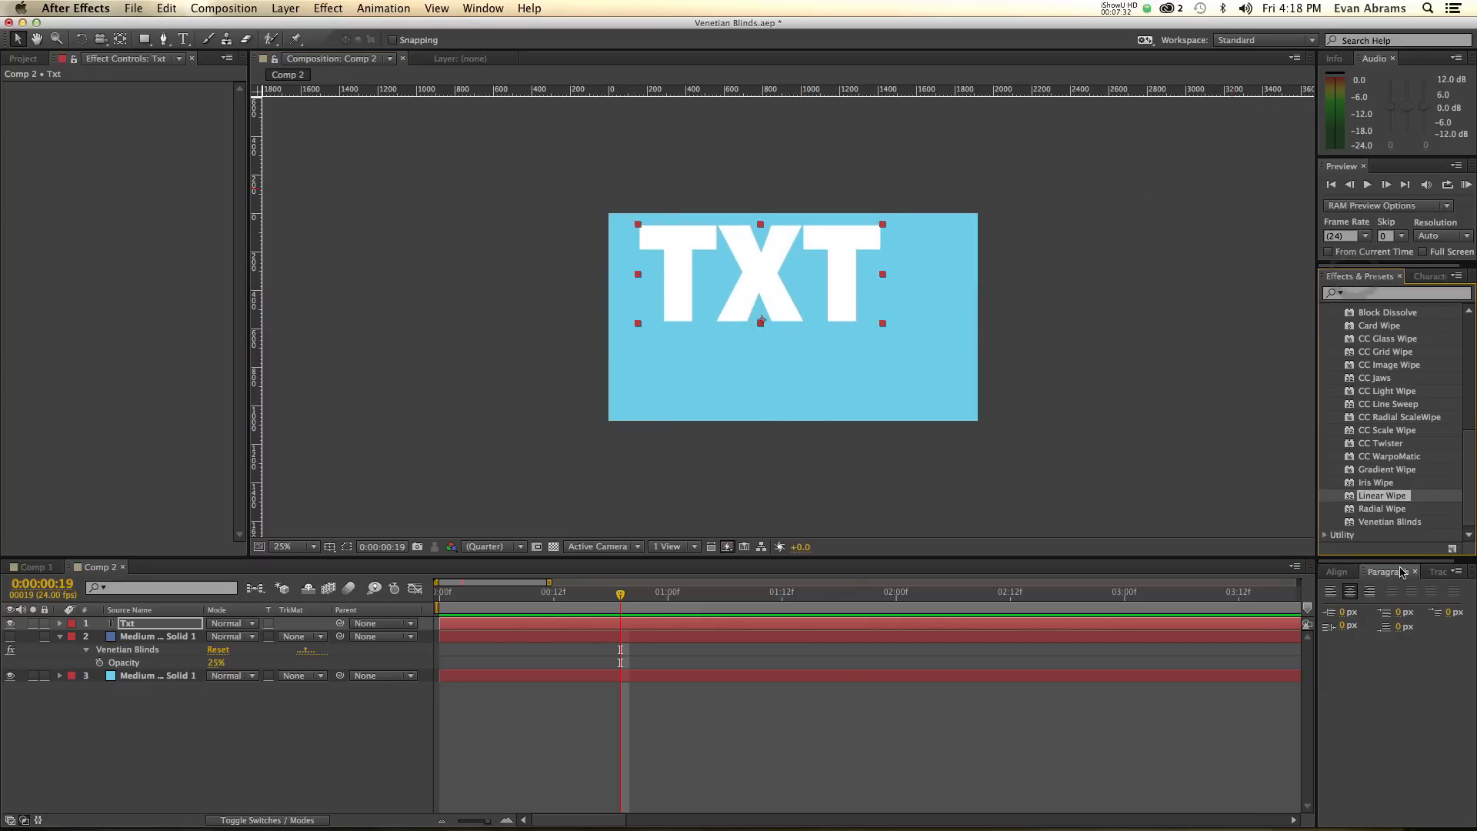
click(1337, 572)
click(1438, 607)
click(1359, 607)
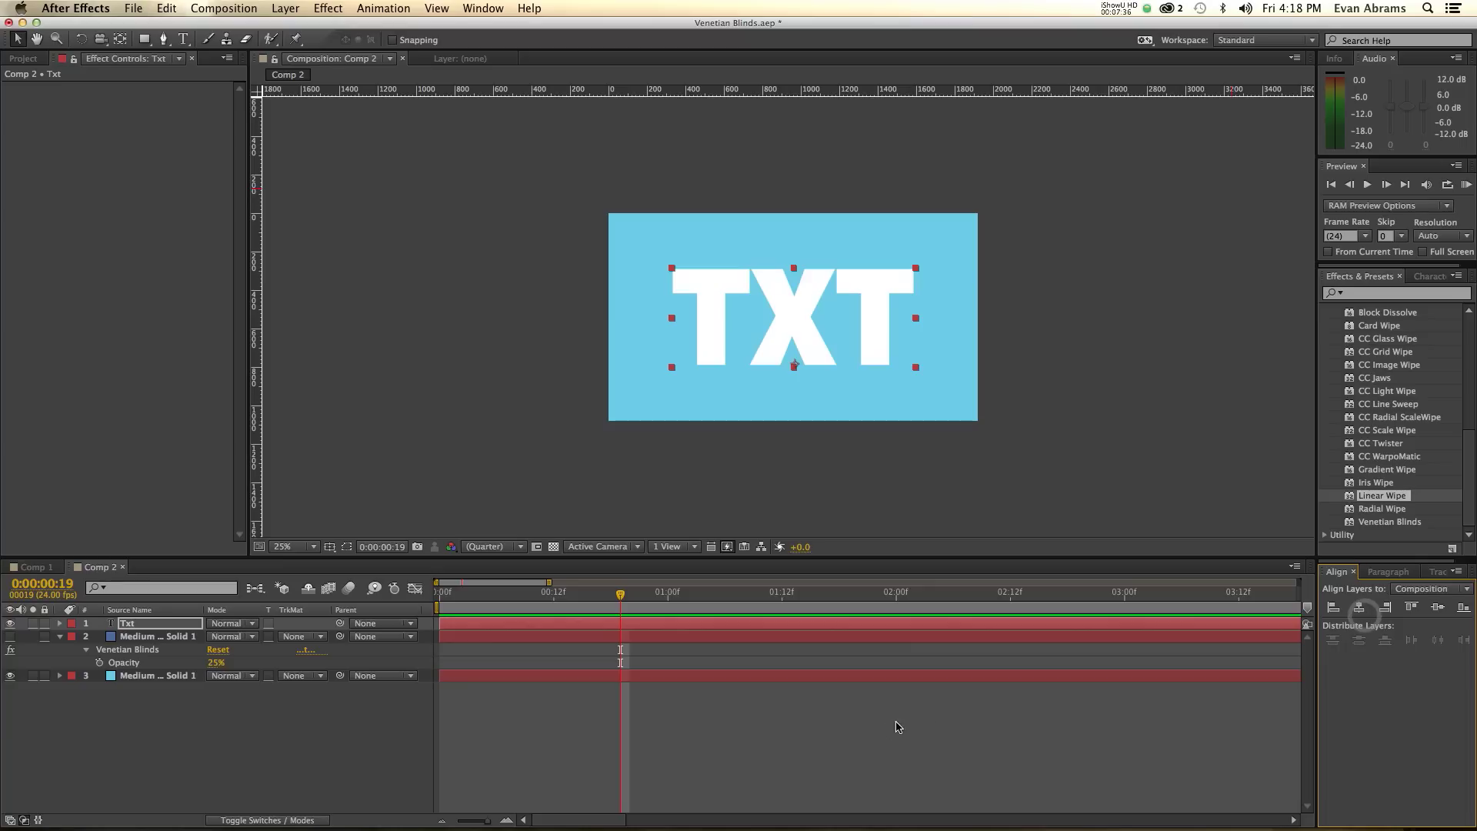
click(687, 784)
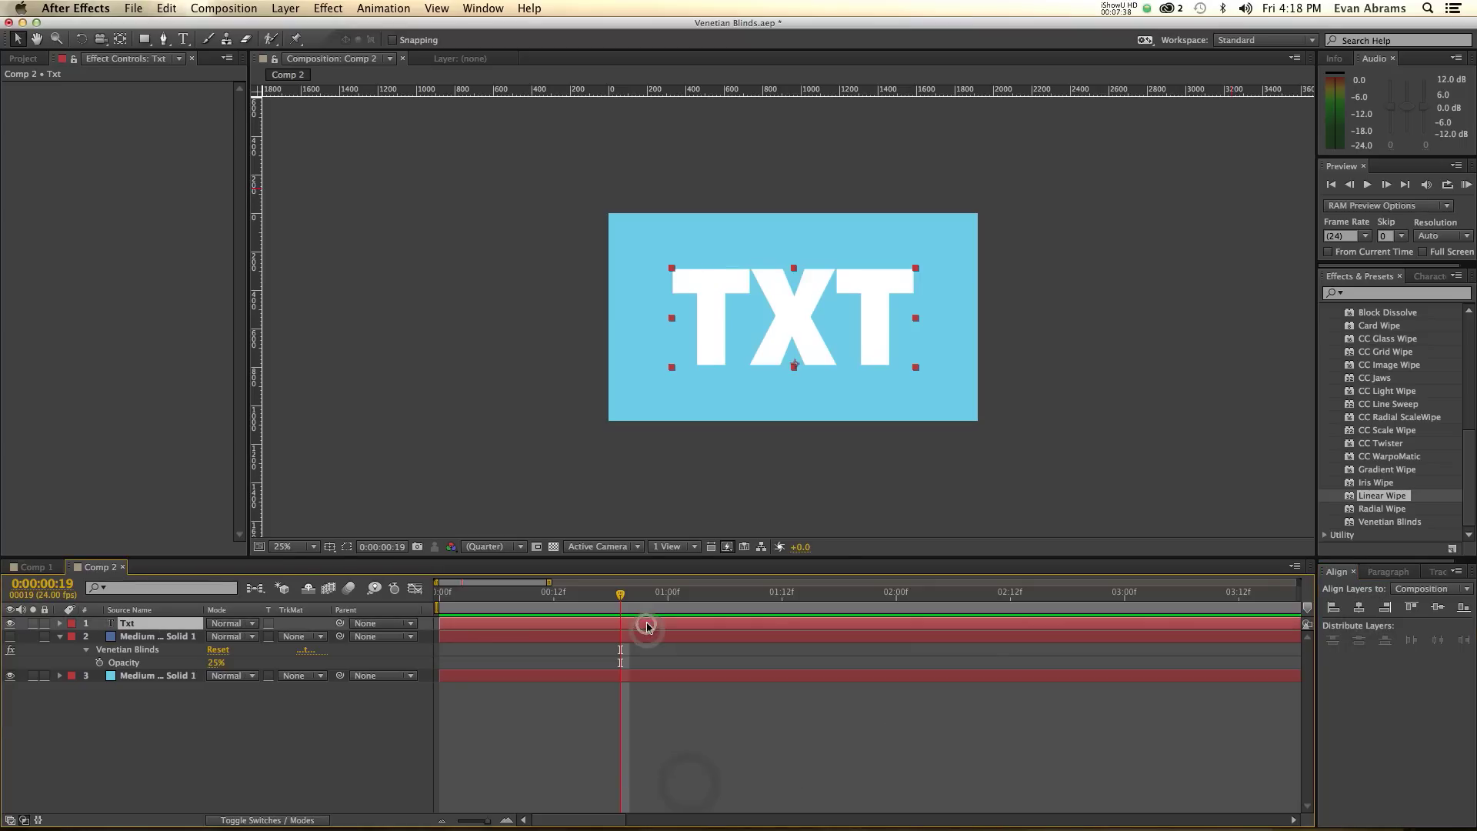
Reposition the TXT text slightly higher, near the centre of the frame.
key(period)
key(period)
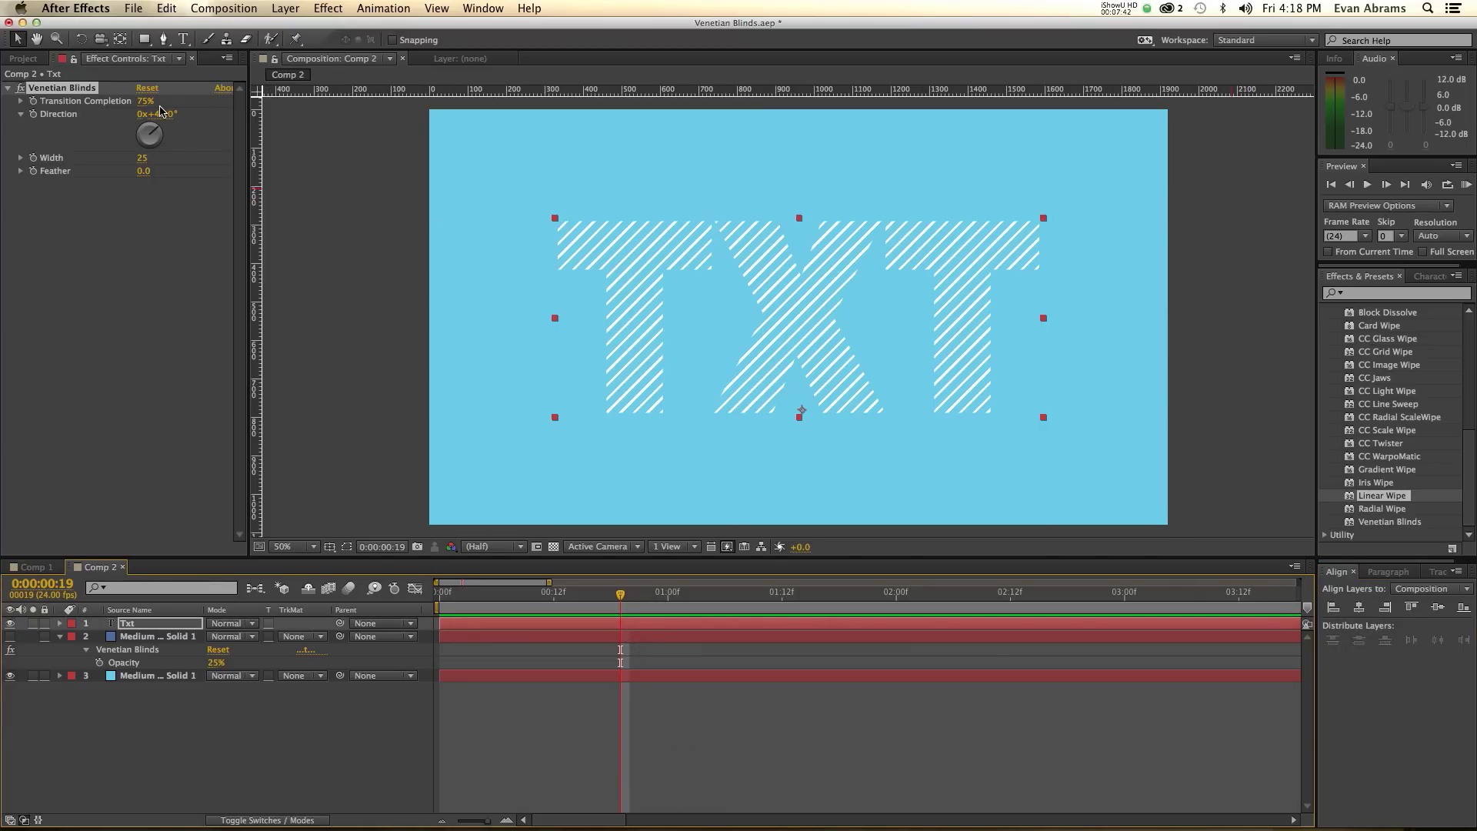
click(659, 628)
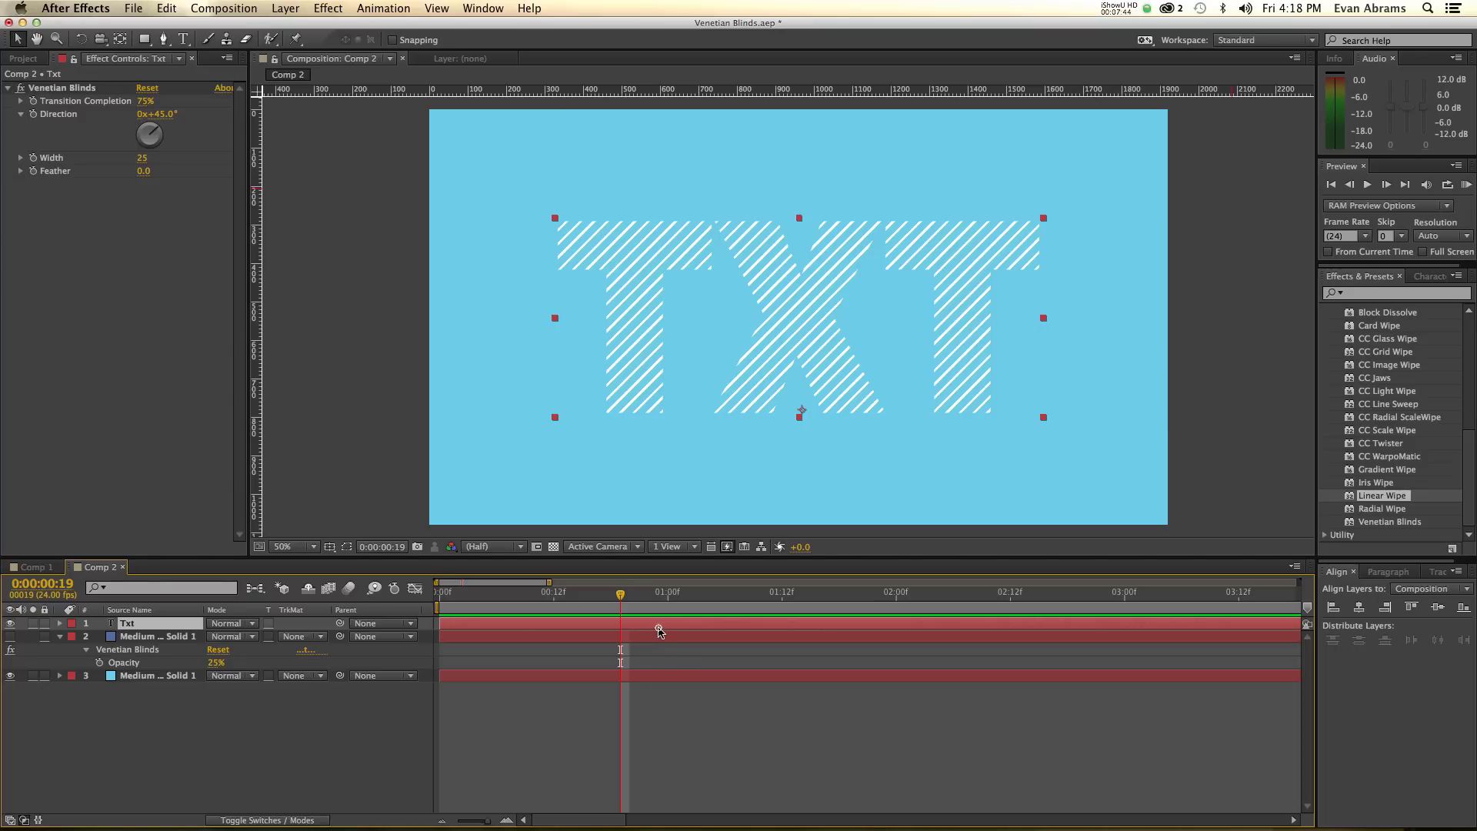
key(ctrl+z)
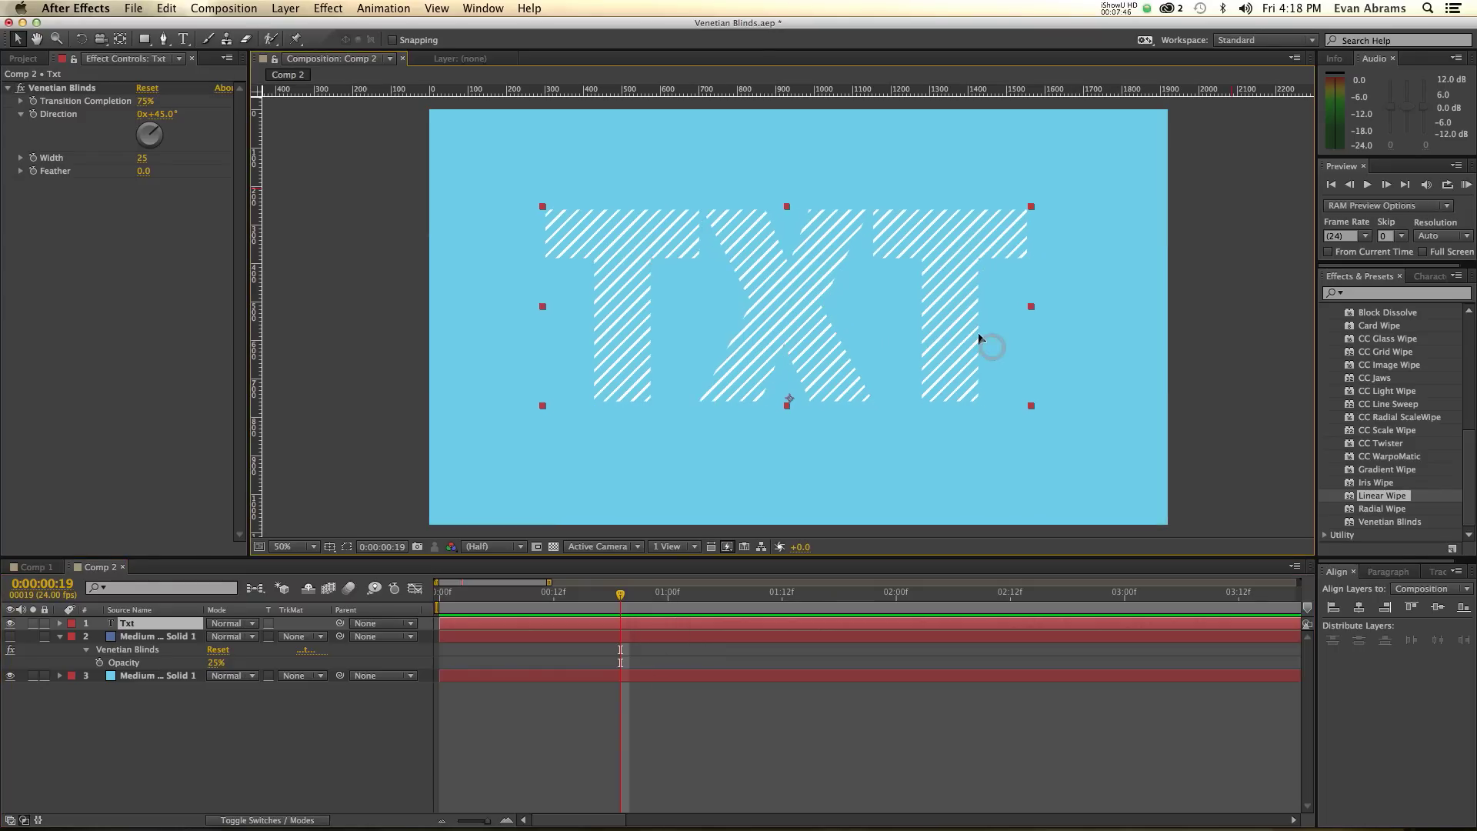
drag(979, 338, 1015, 374)
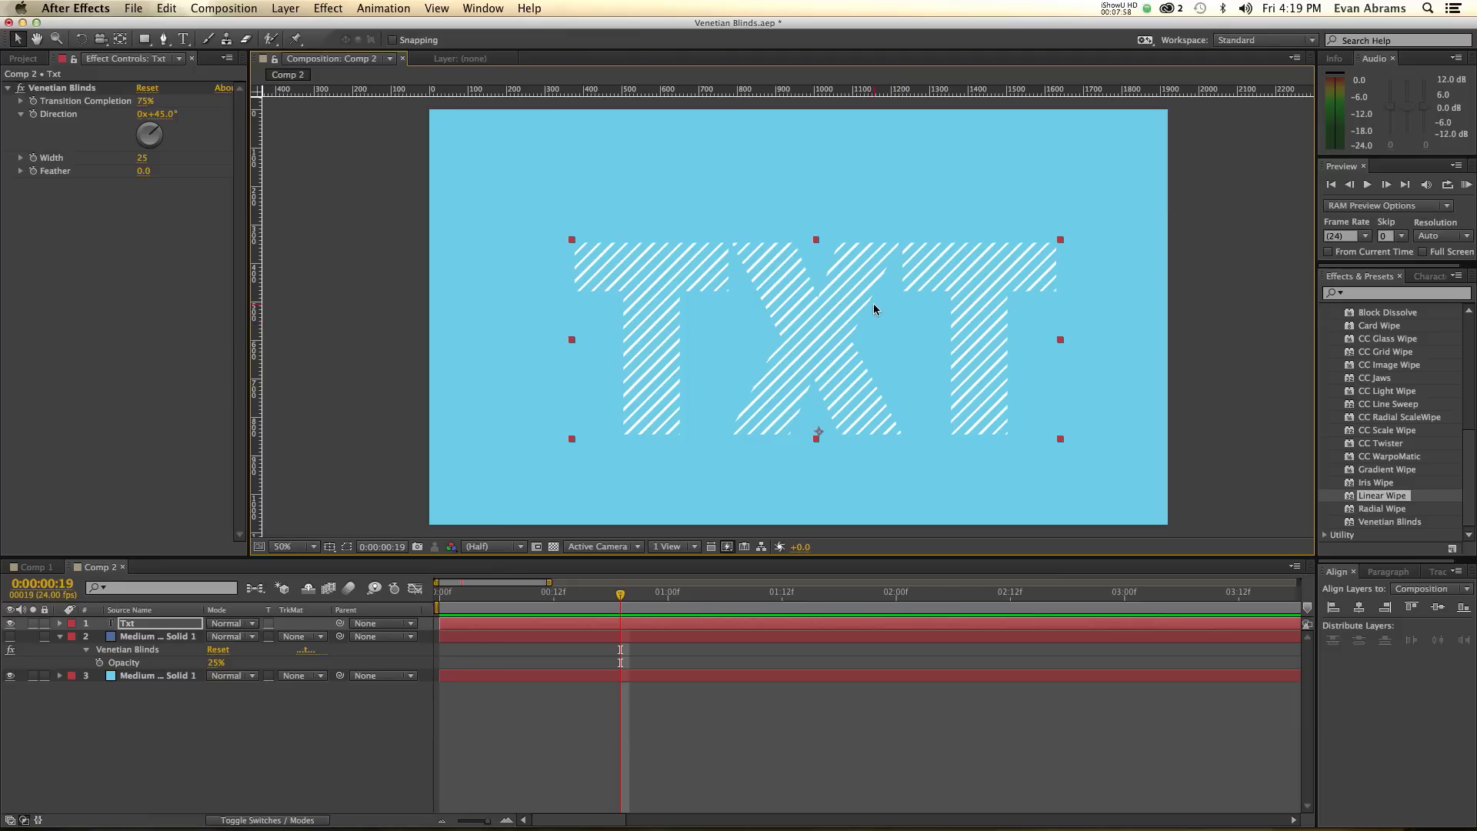
mouse_move(874, 309)
mouse_down()
mouse_move(822, 280)
mouse_move(859, 303)
mouse_up()
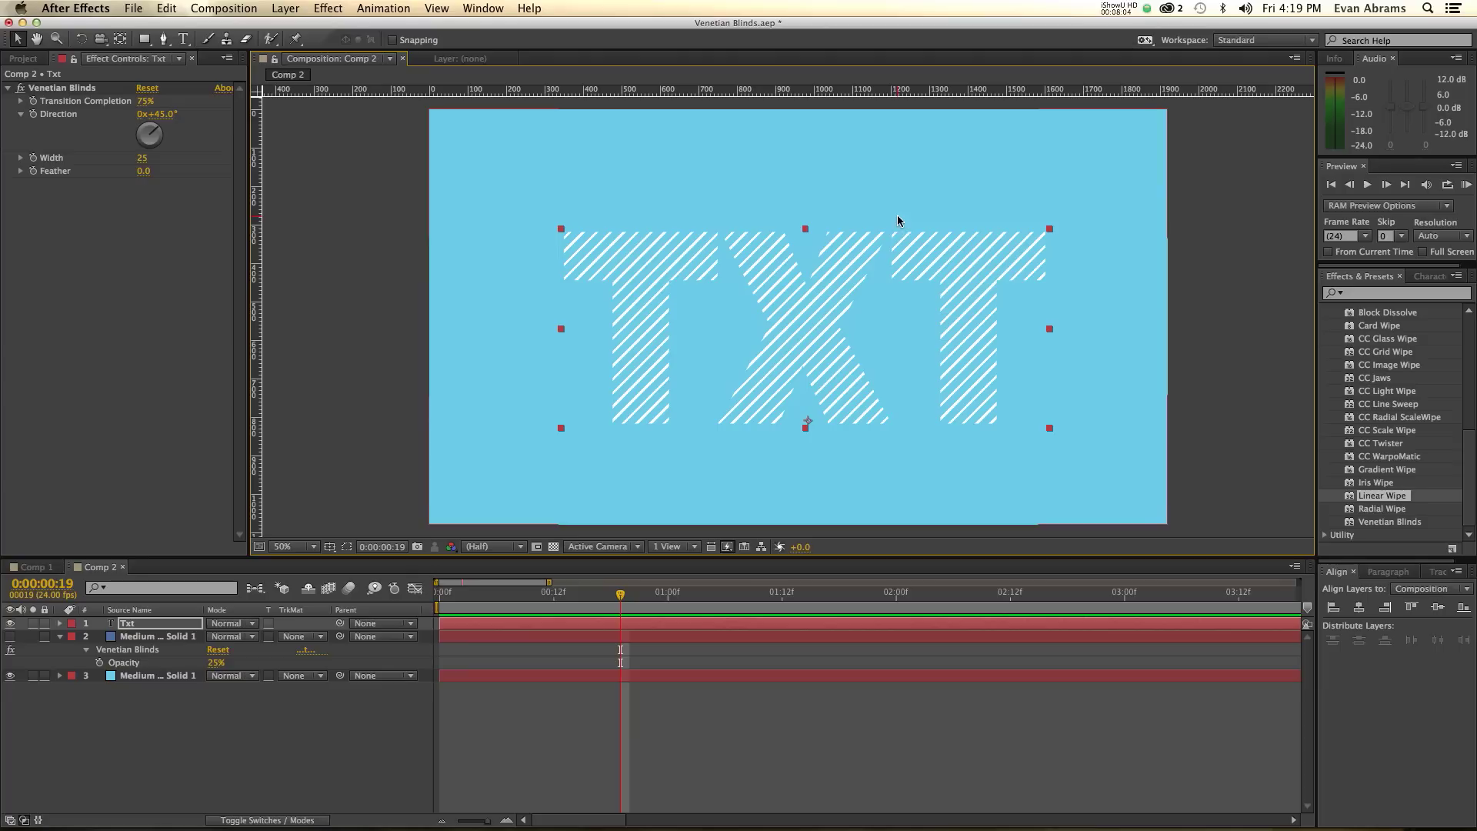
mouse_move(854, 239)
mouse_down()
mouse_move(839, 247)
mouse_move(850, 249)
mouse_up()
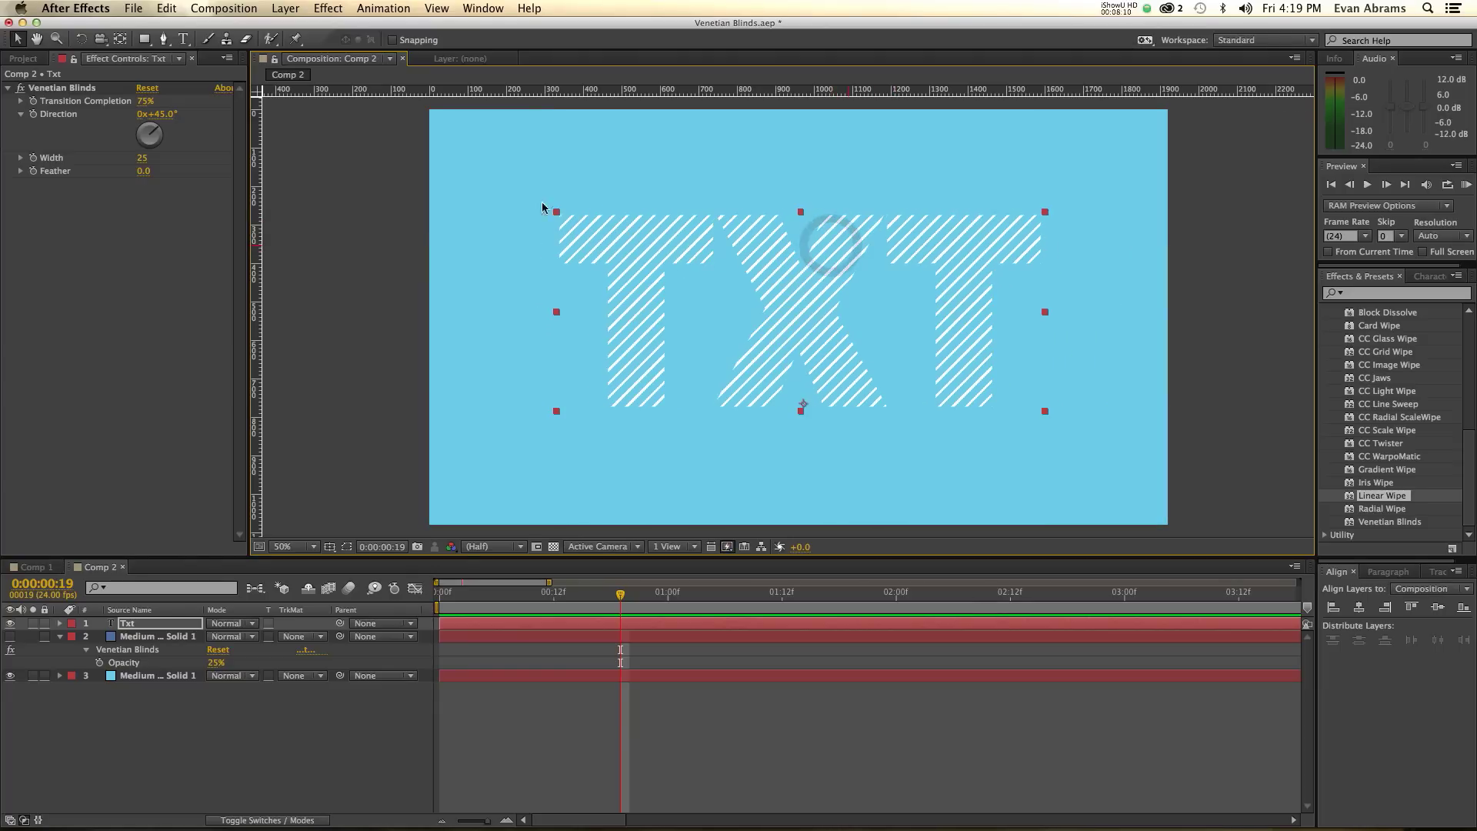
click(79, 87)
click(787, 279)
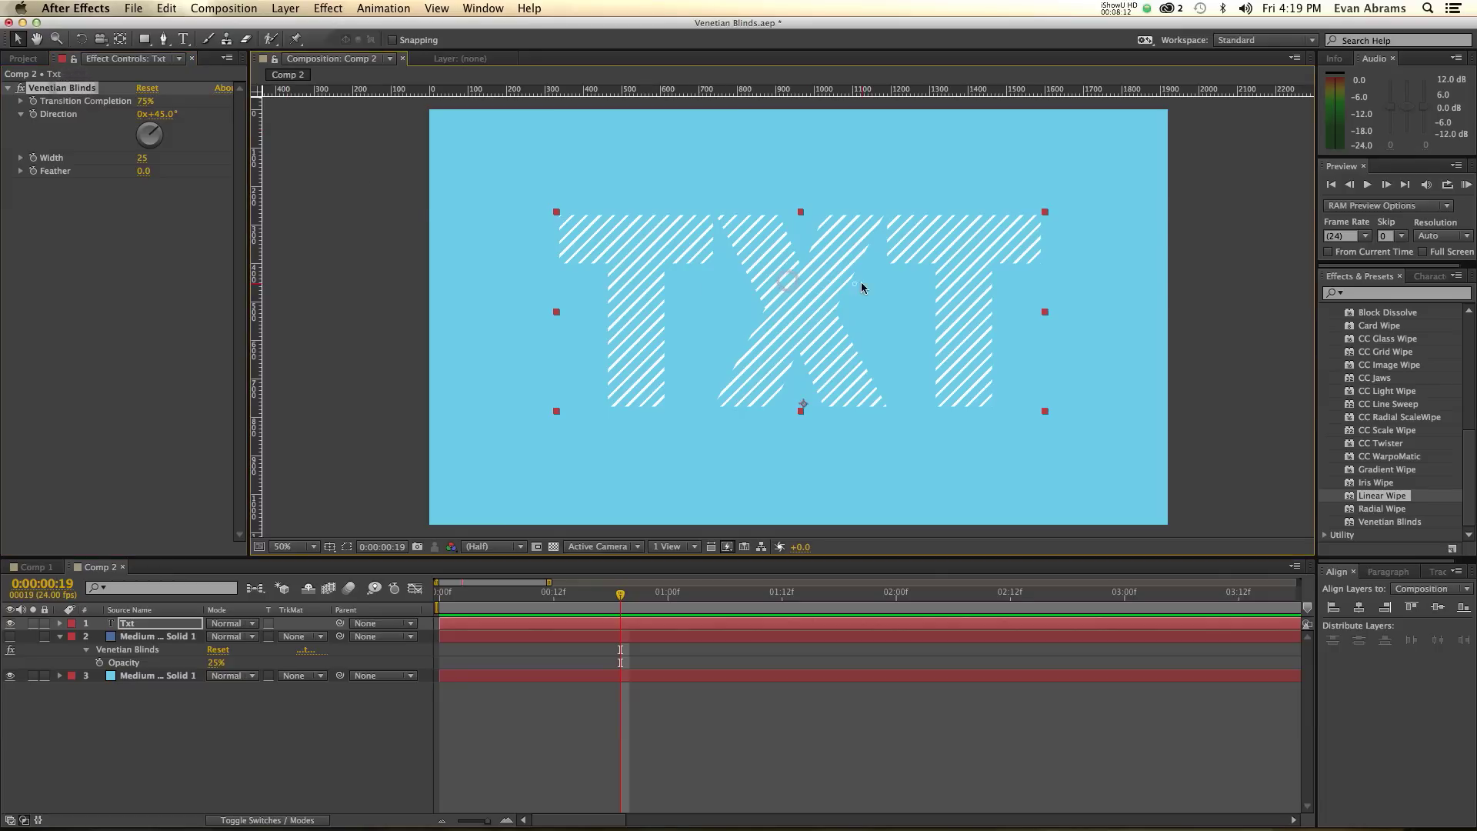
mouse_move(862, 288)
mouse_down()
mouse_move(508, 279)
mouse_move(872, 283)
mouse_up()
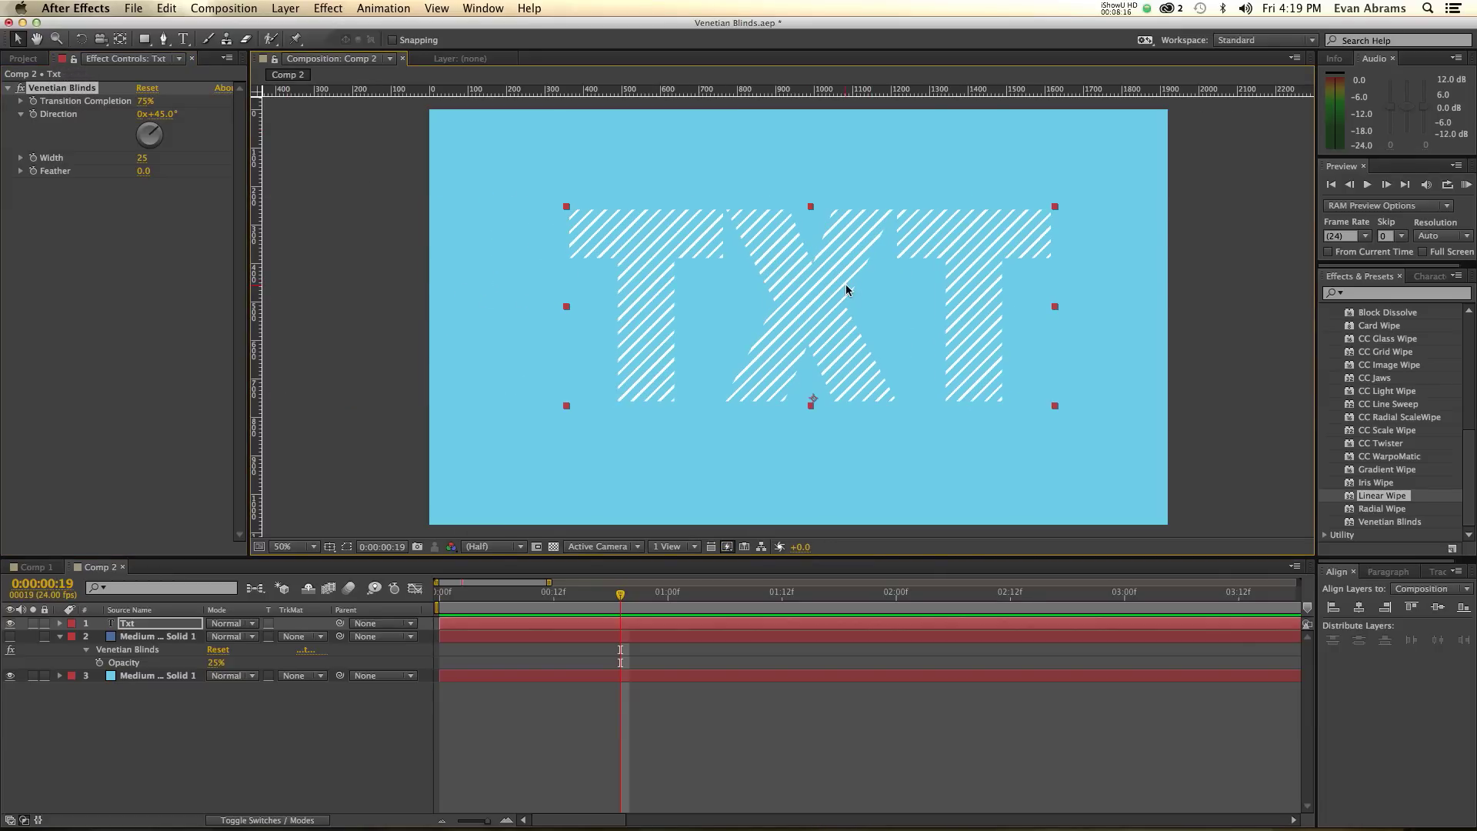
Pre-compose the Txt layer as Txt Comp 1, open it, then undo the nesting.
key(super+shift+c)
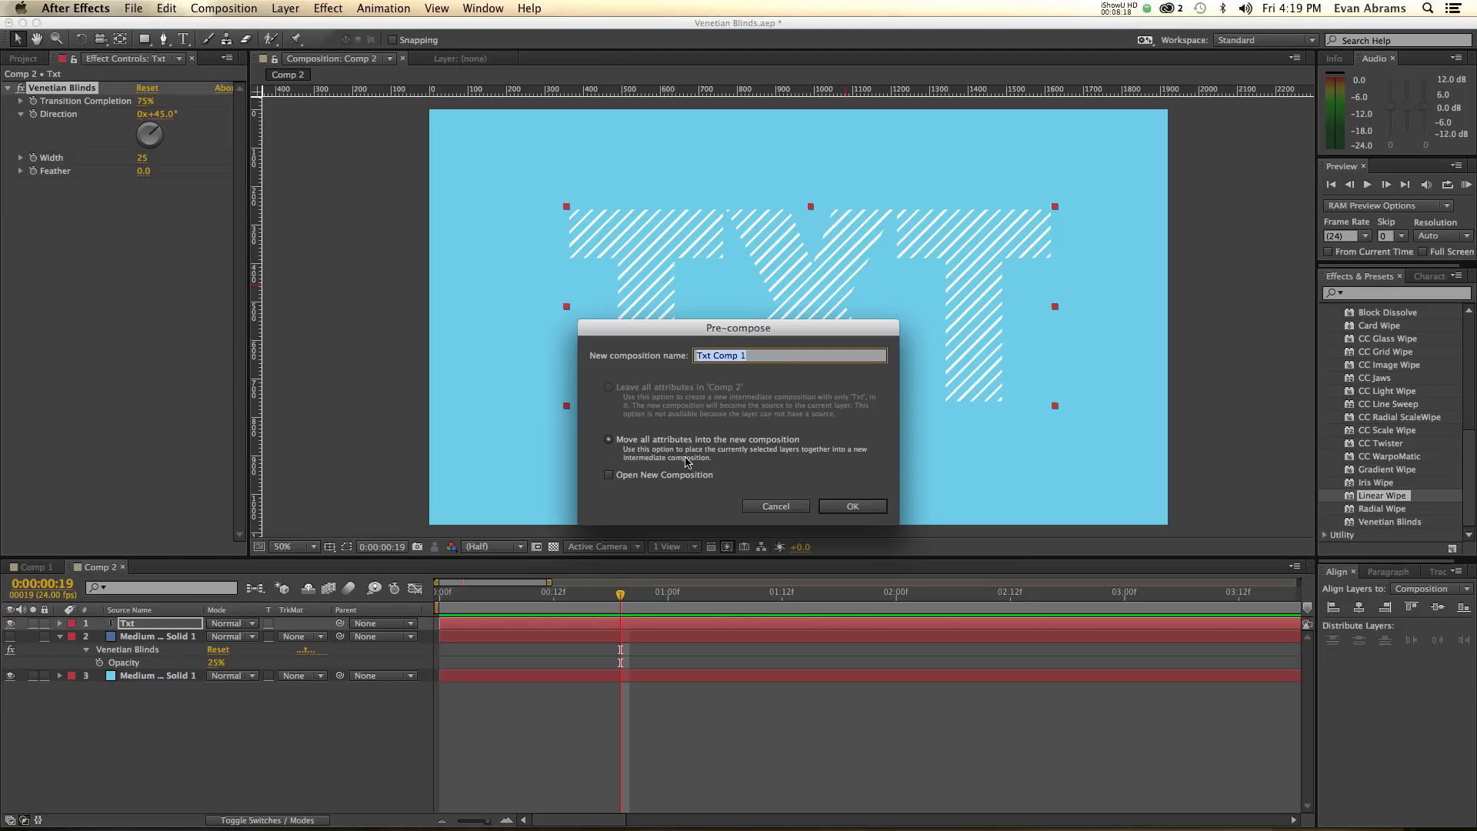
click(842, 506)
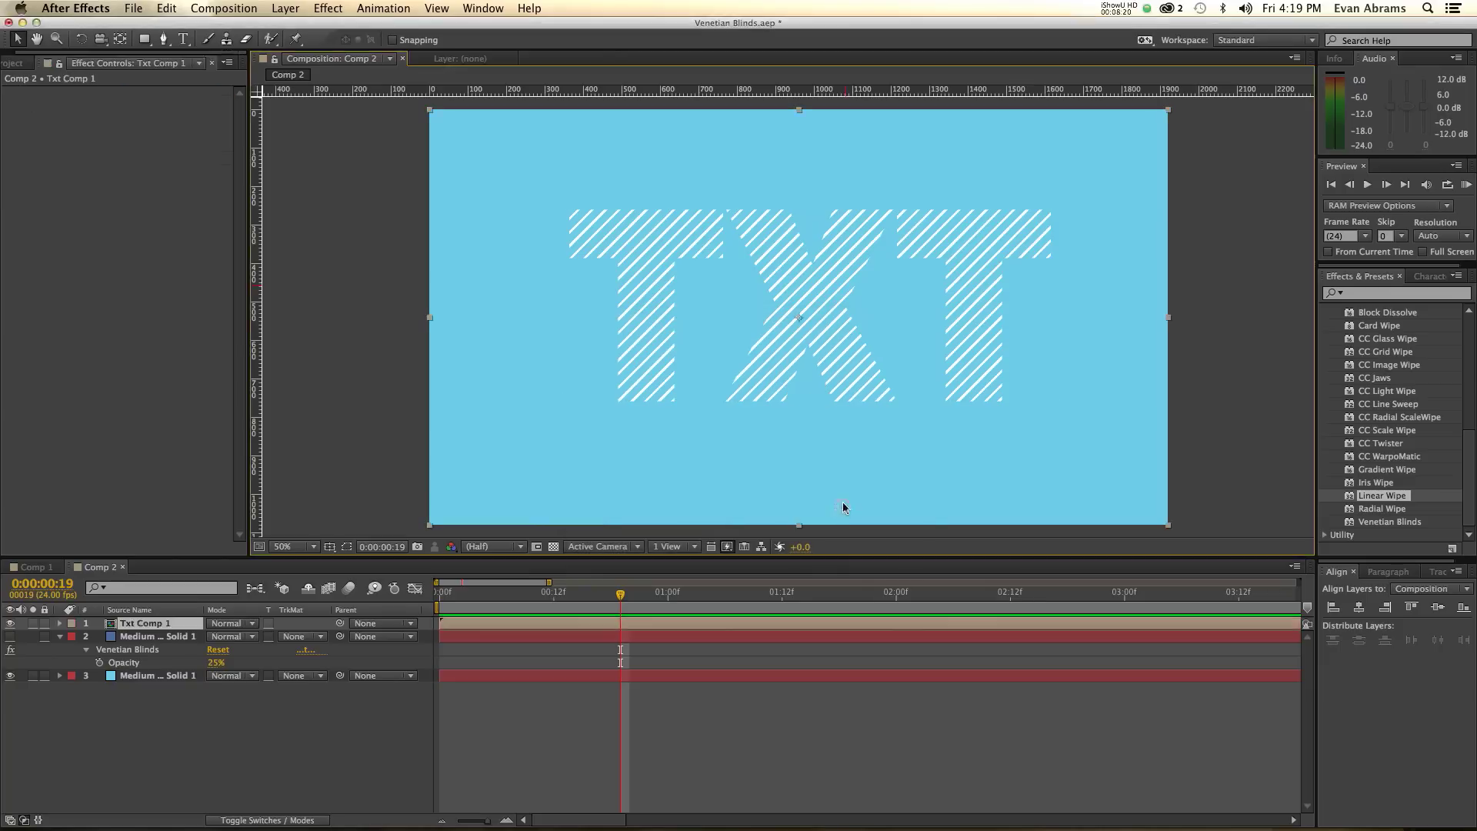
double_click(884, 271)
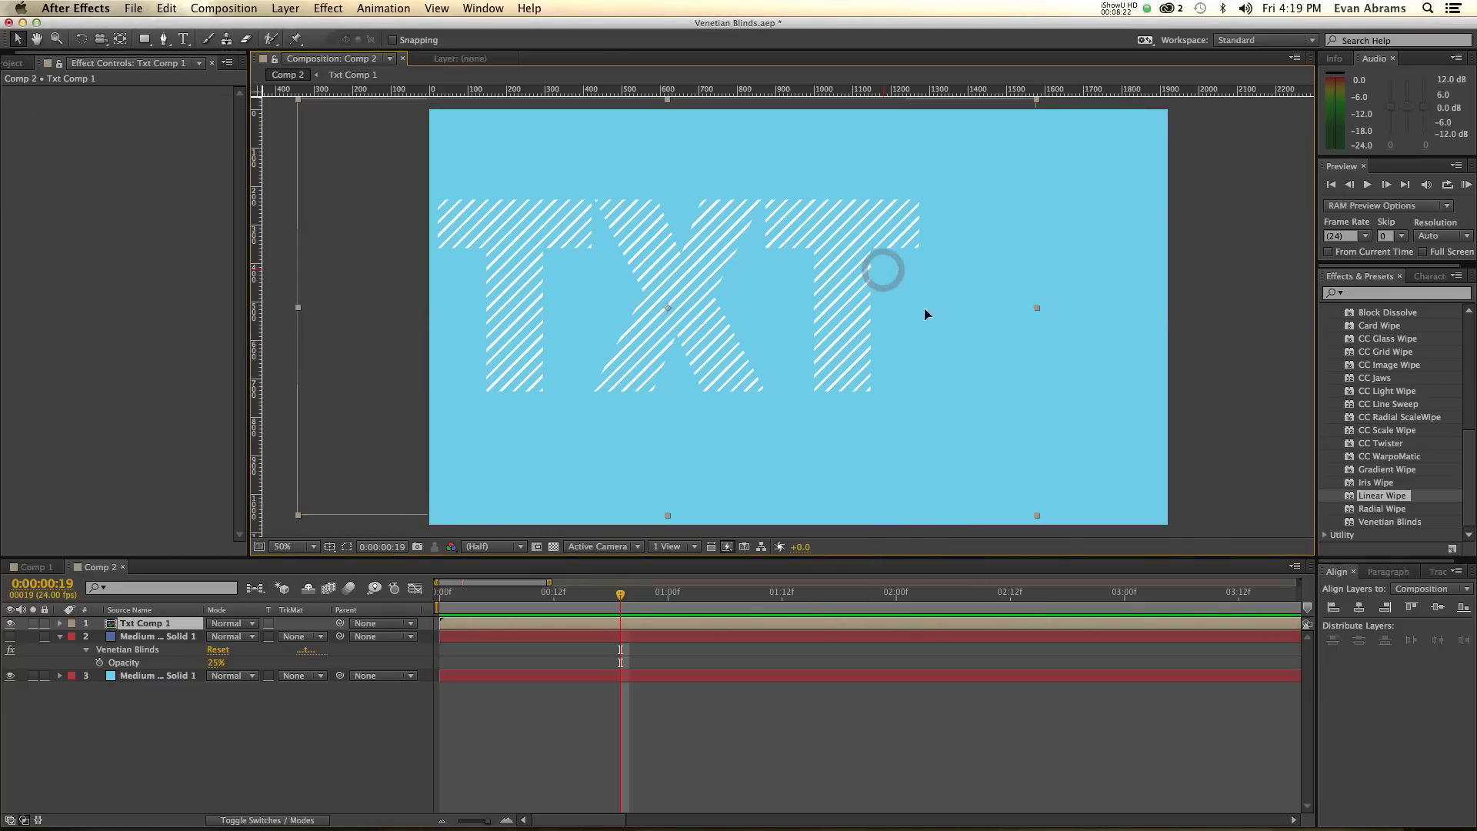
key(super+z)
key(super+z)
key(super+z)
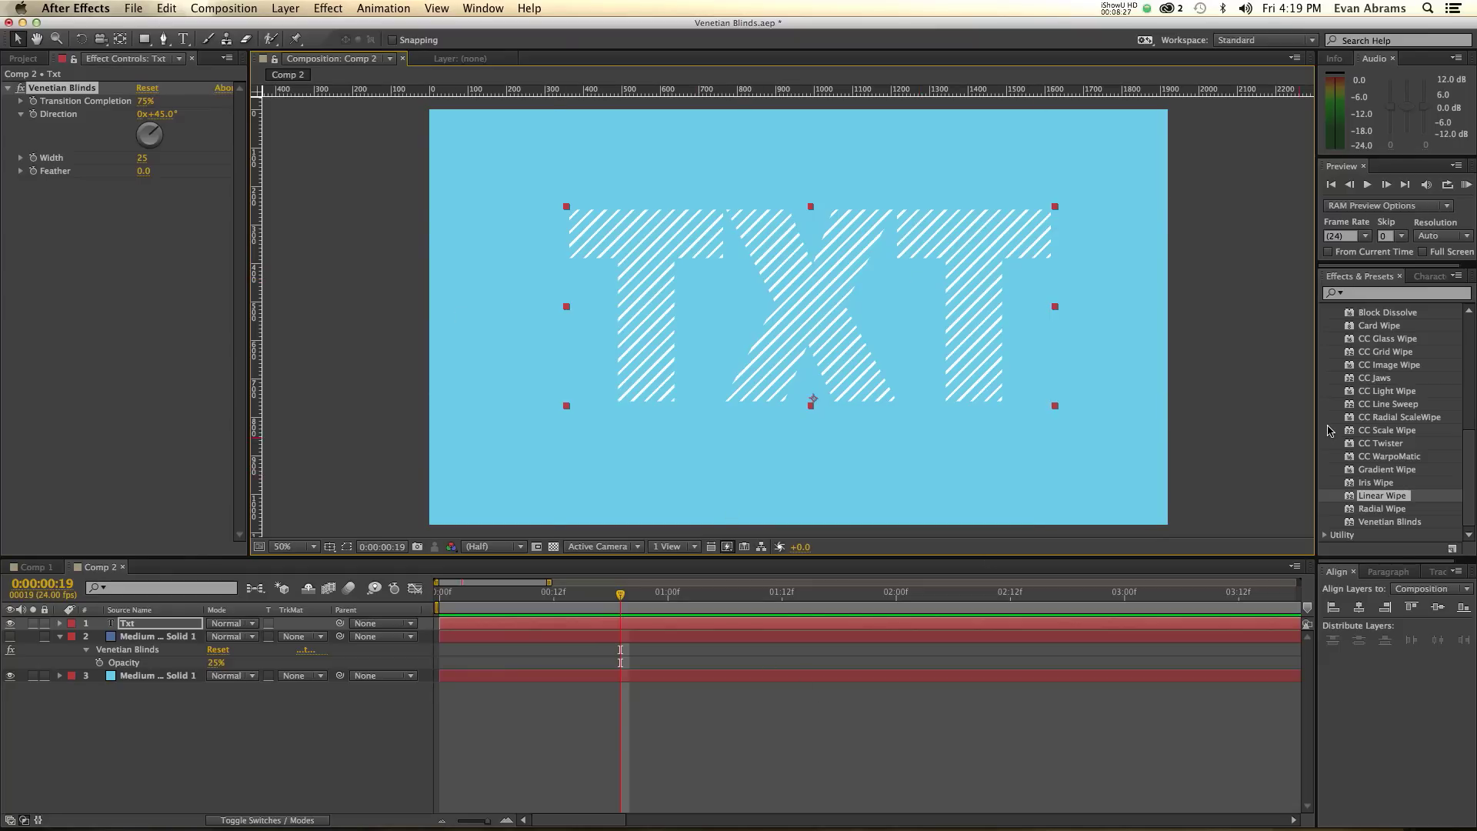
Apply Drop Shadow to the TXT layer and set its opacity to 25%.
click(1371, 294)
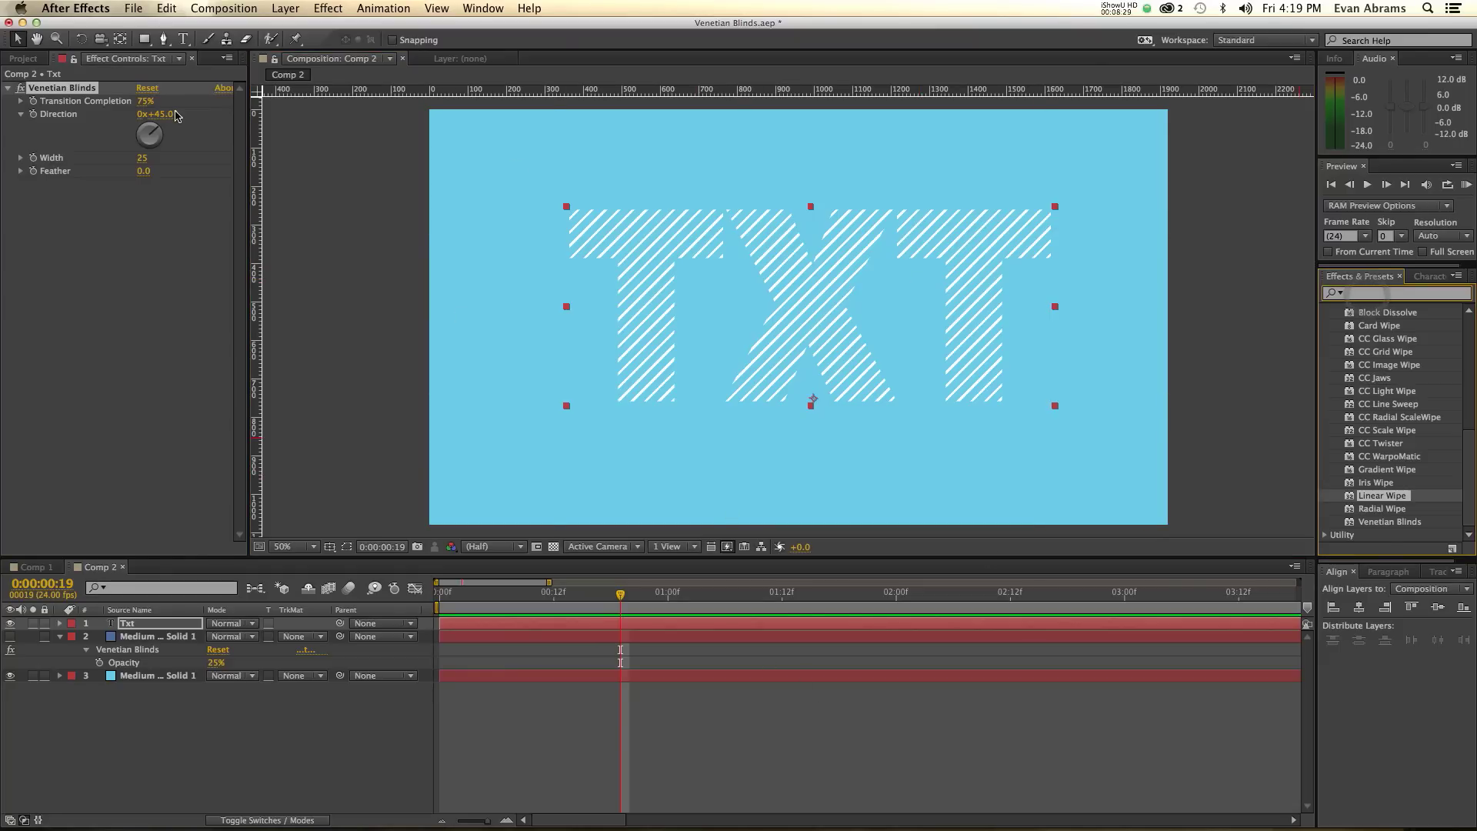
text(drop)
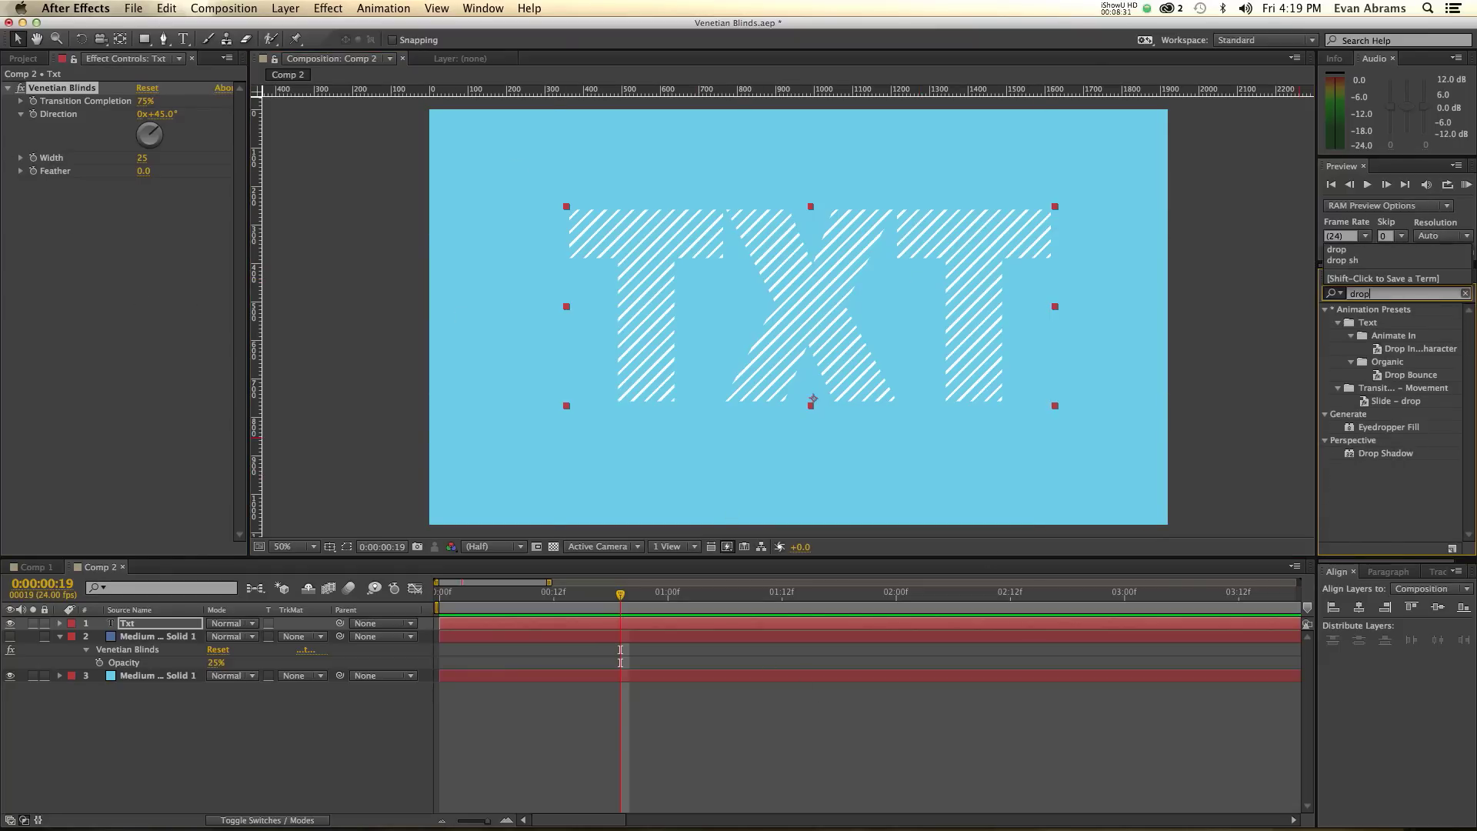
drag(1368, 454, 1249, 452)
drag(143, 267, 202, 269)
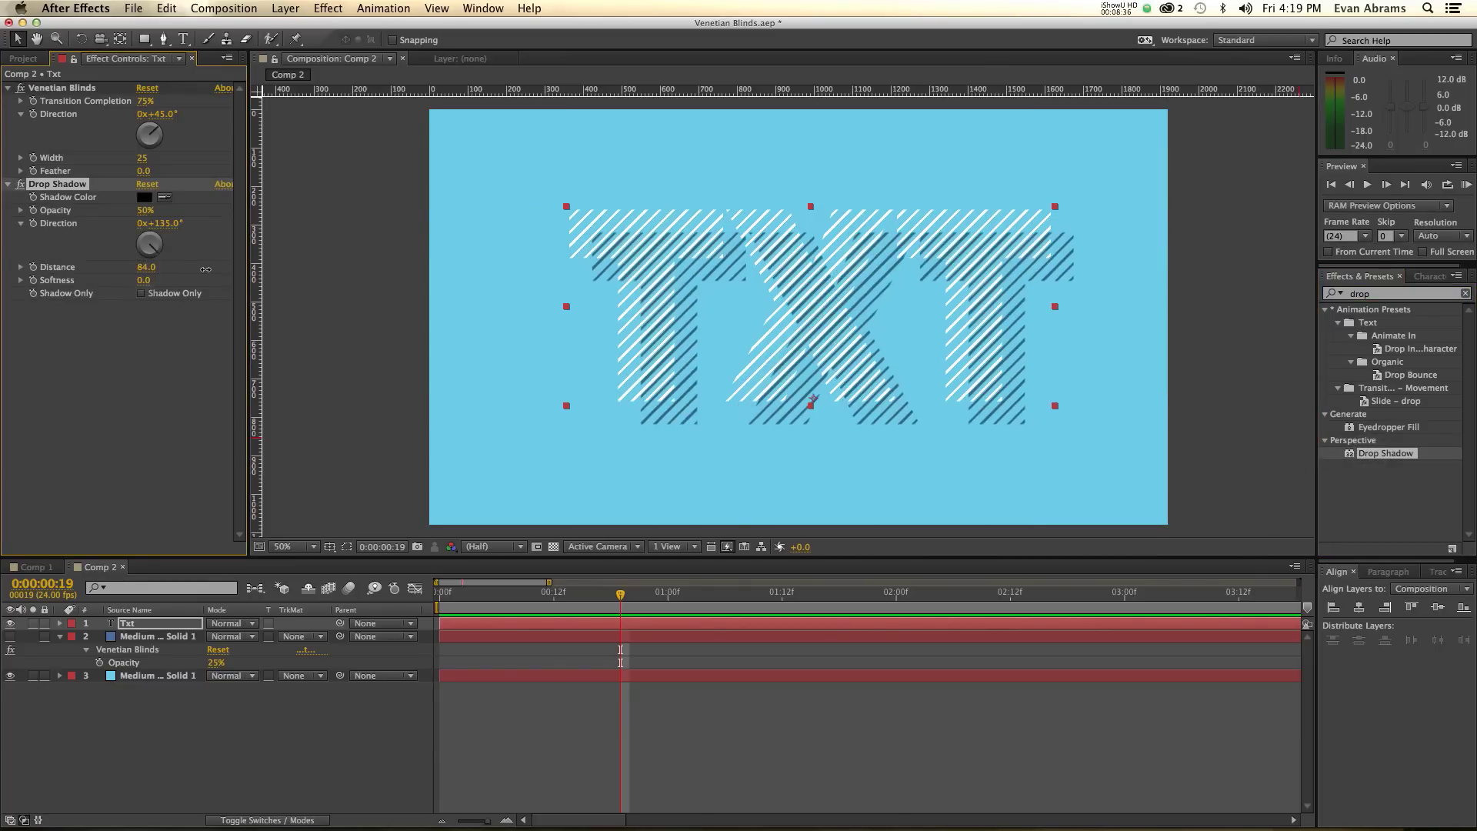
click(145, 210)
text(25)
key(Return)
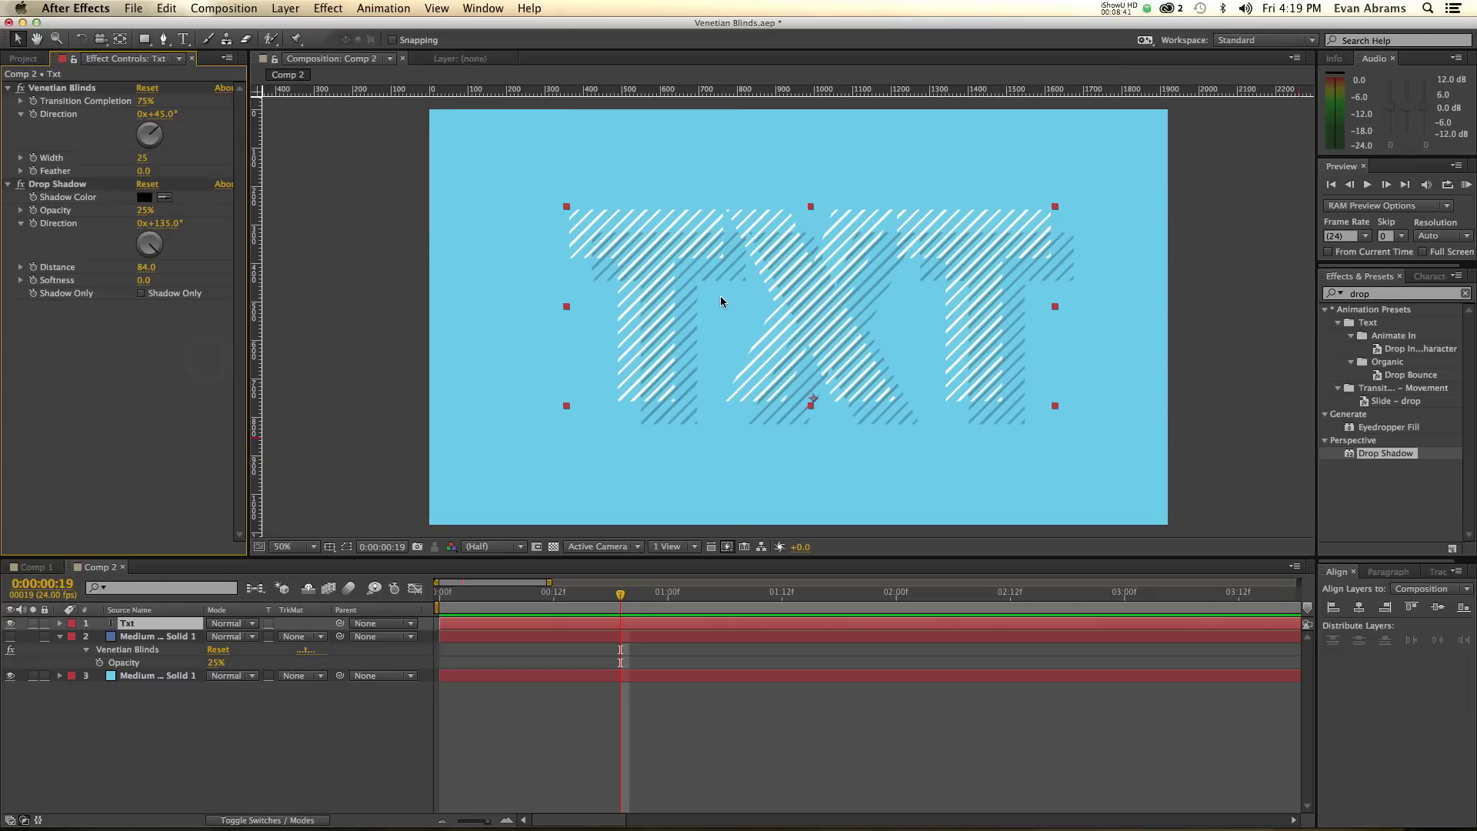
Place Drop Shadow above Venetian Blinds and set the shadow distance to 50.
key(period)
key(comma)
key(comma)
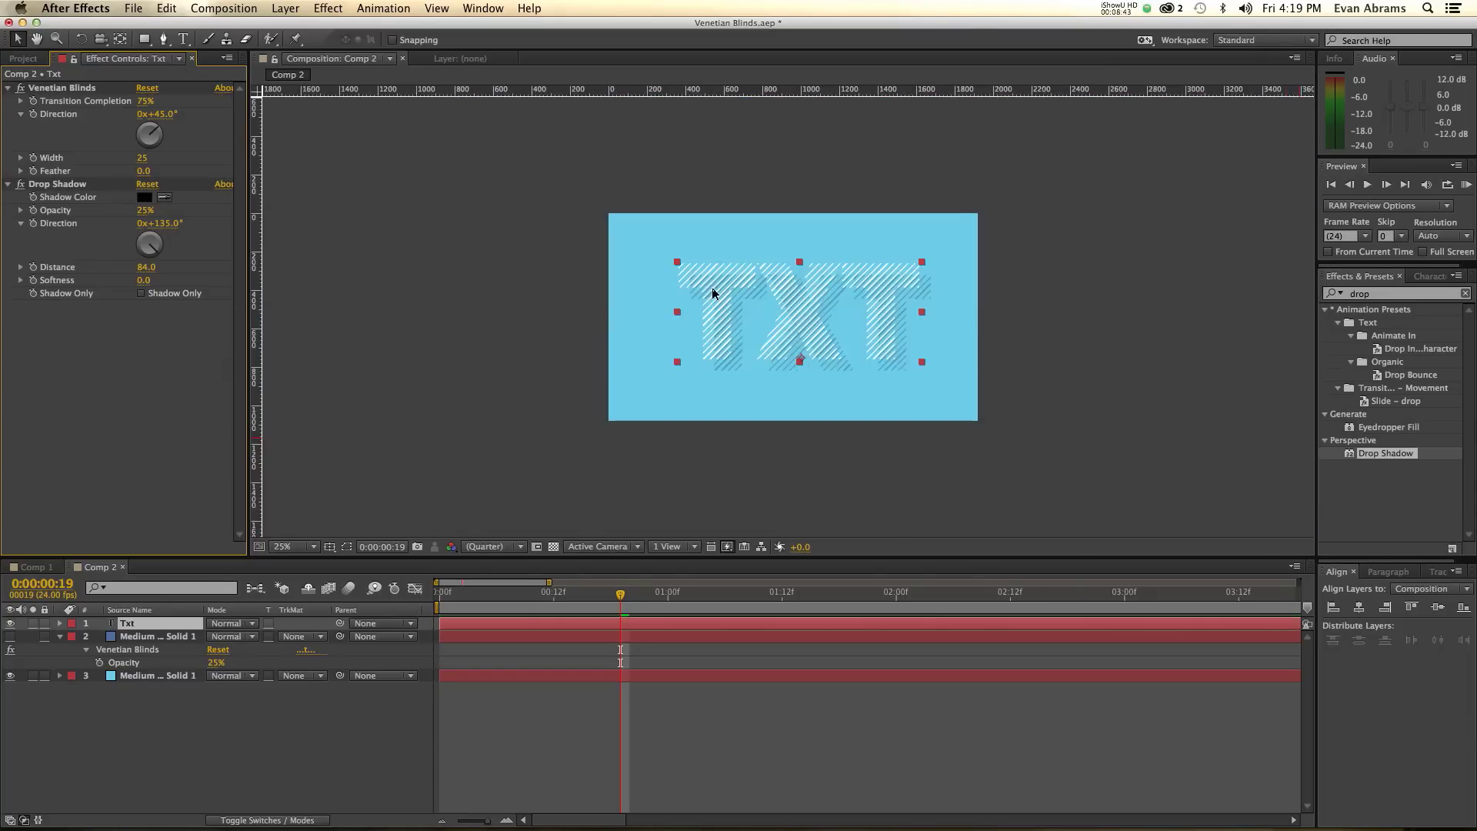
key(period)
drag(62, 87, 98, 358)
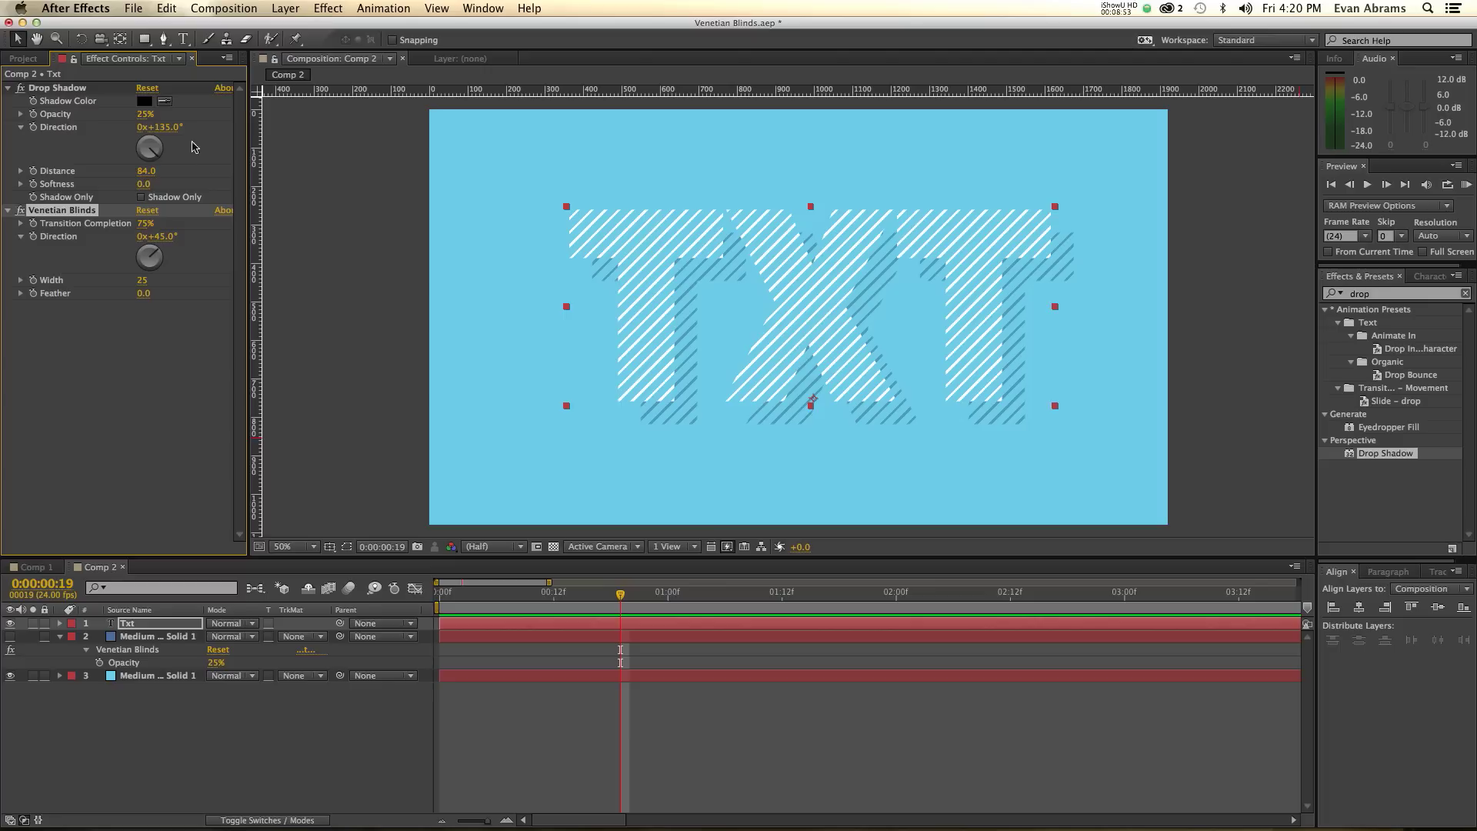
drag(42, 88, 63, 421)
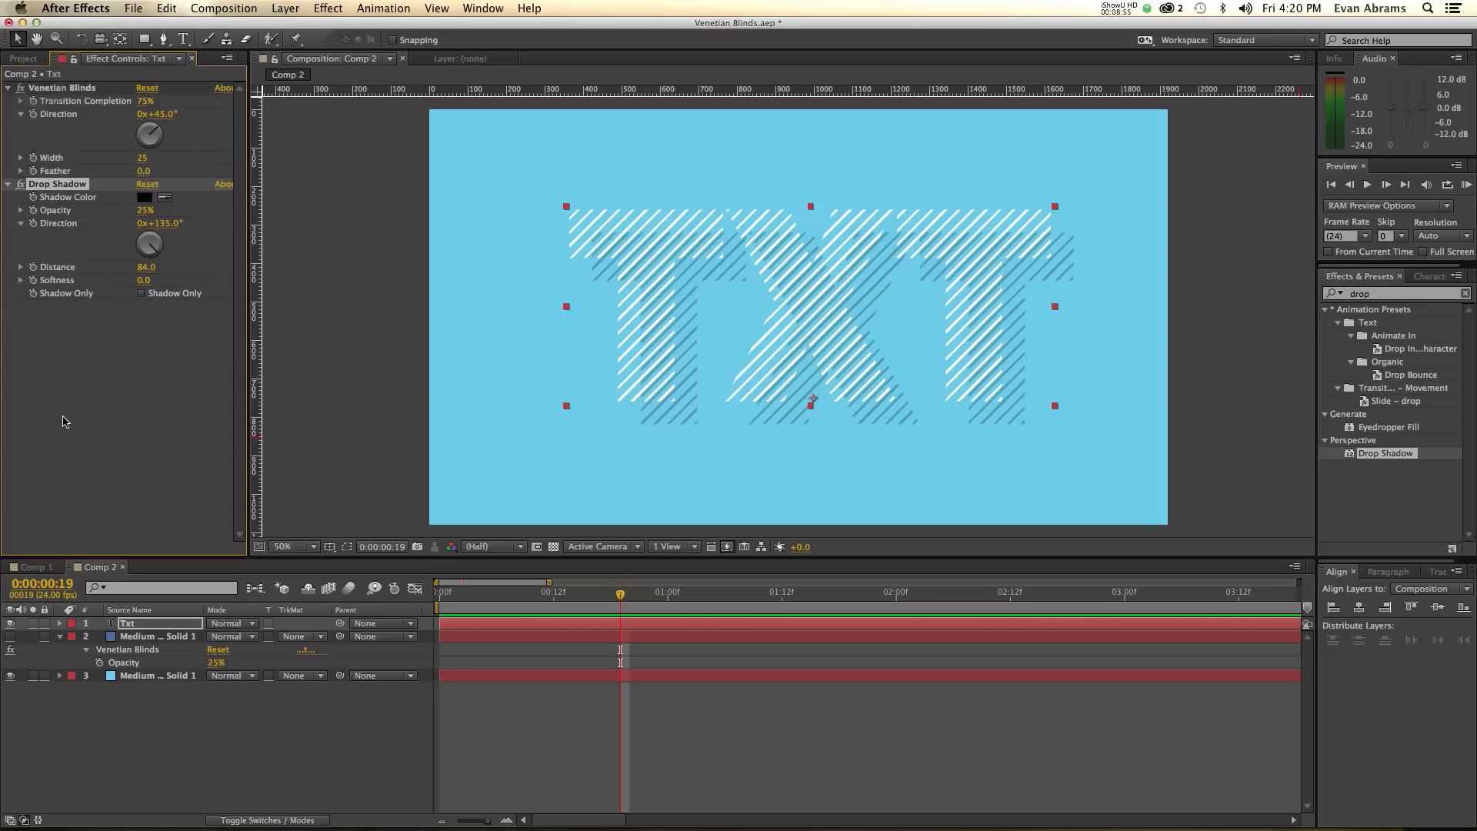
drag(73, 88, 64, 373)
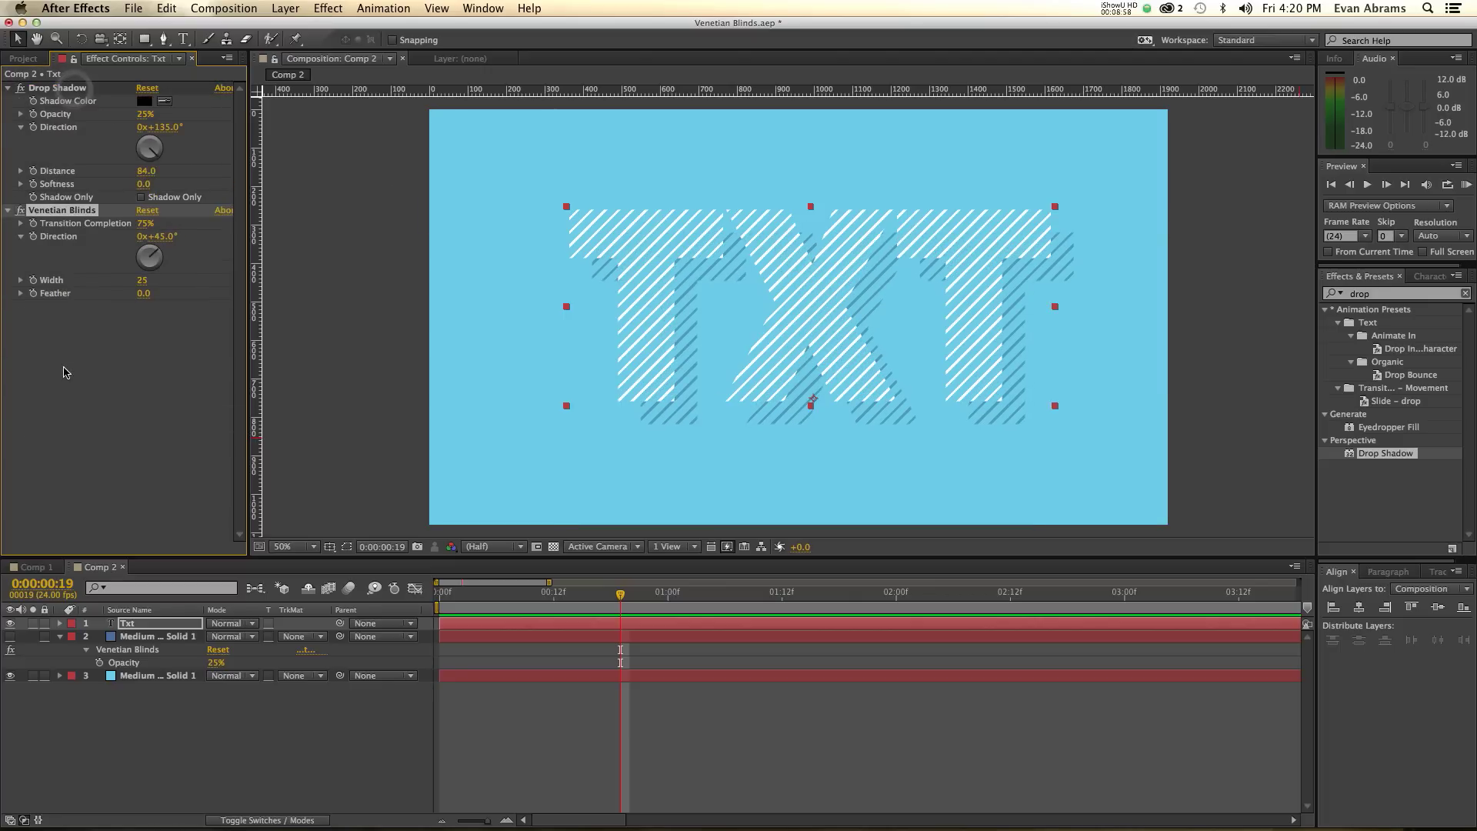
click(148, 171)
text(50)
key(Return)
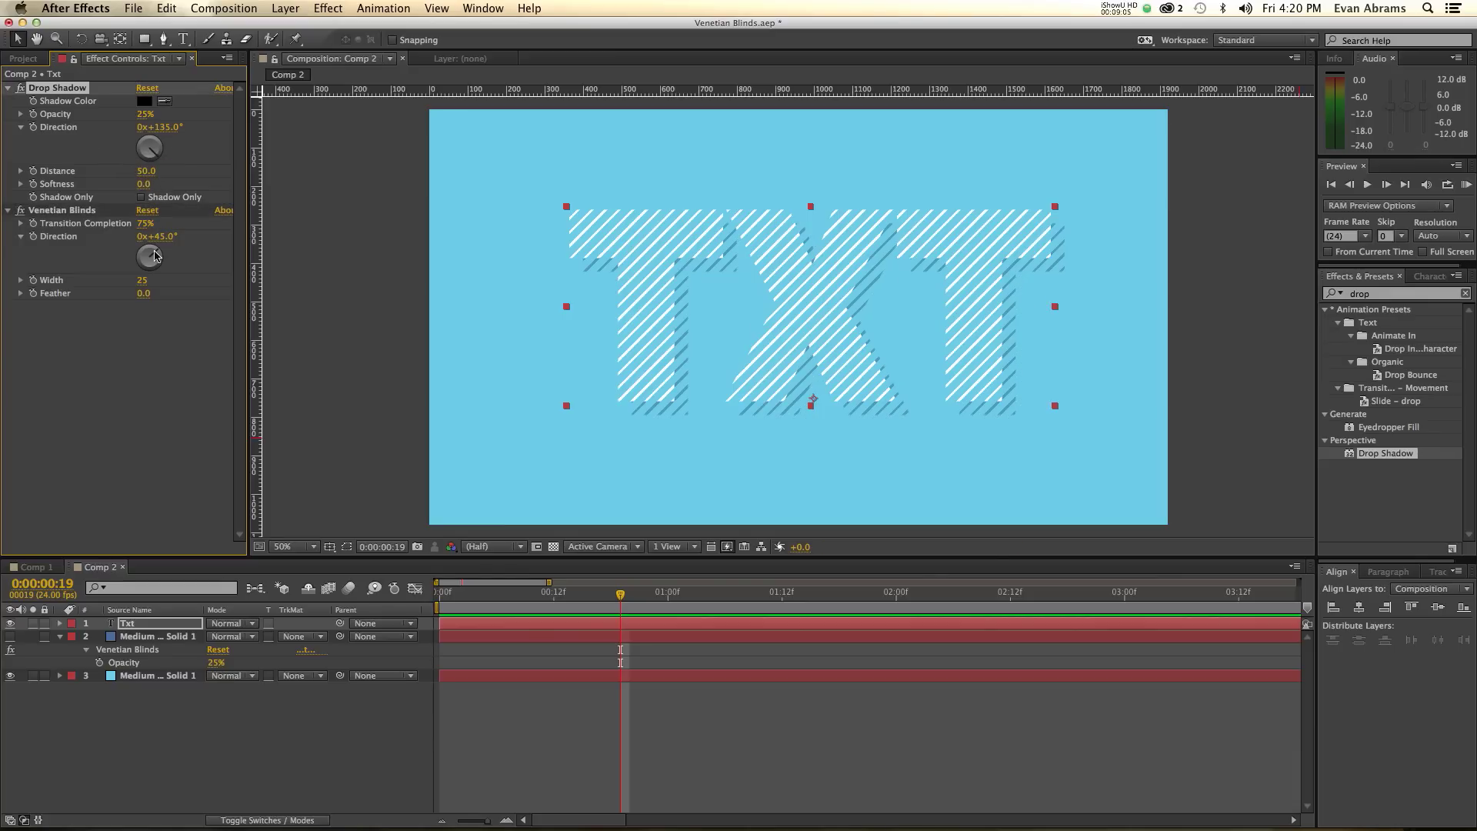
Set Venetian Blinds transition completion to 50% and direction to 0°.
click(145, 223)
text(50)
key(Return)
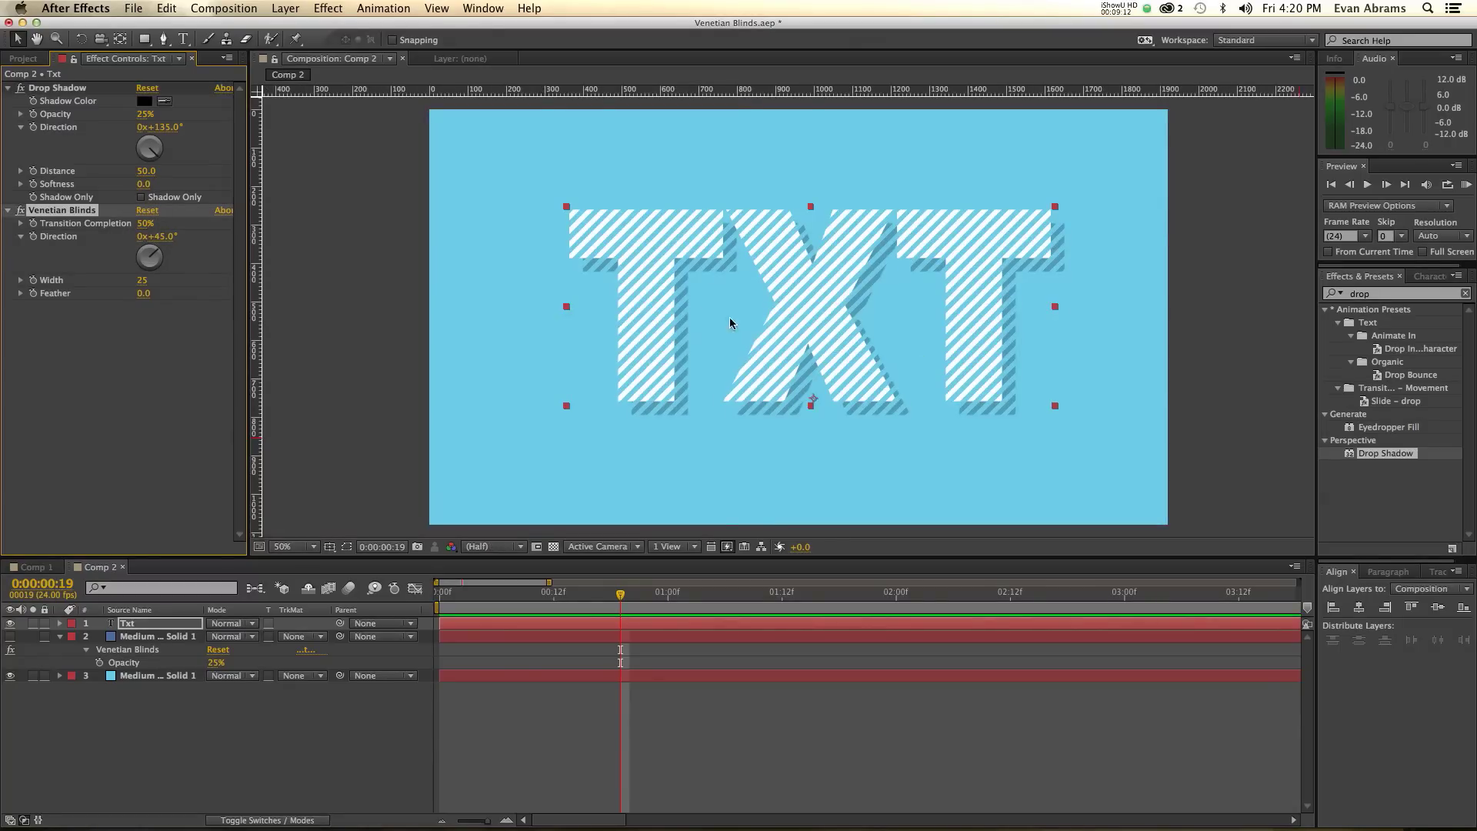
click(150, 247)
Duplicate the blinds with a 90° direction and move Drop Shadow below both passes.
key(super+d)
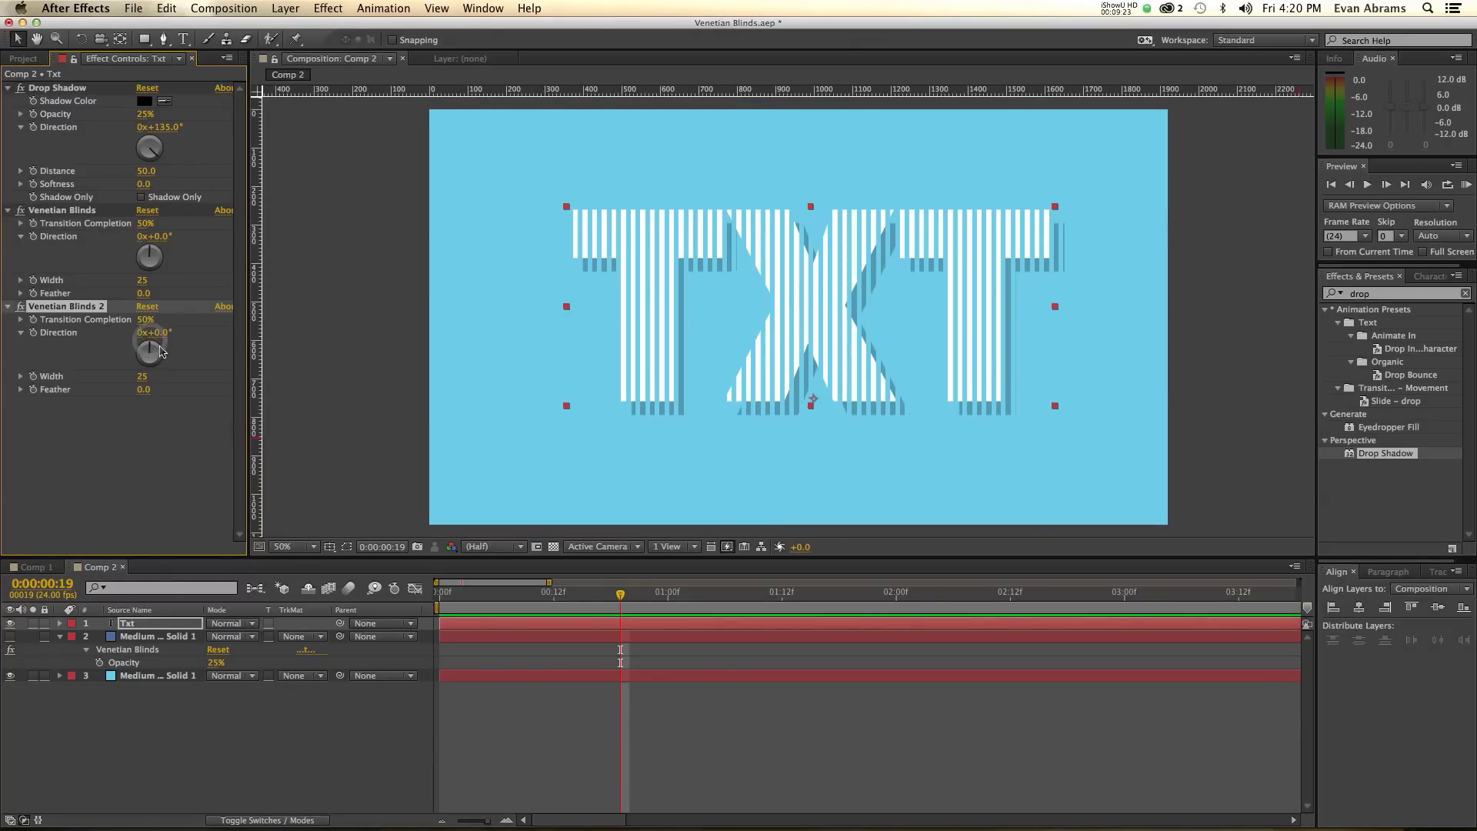
click(161, 352)
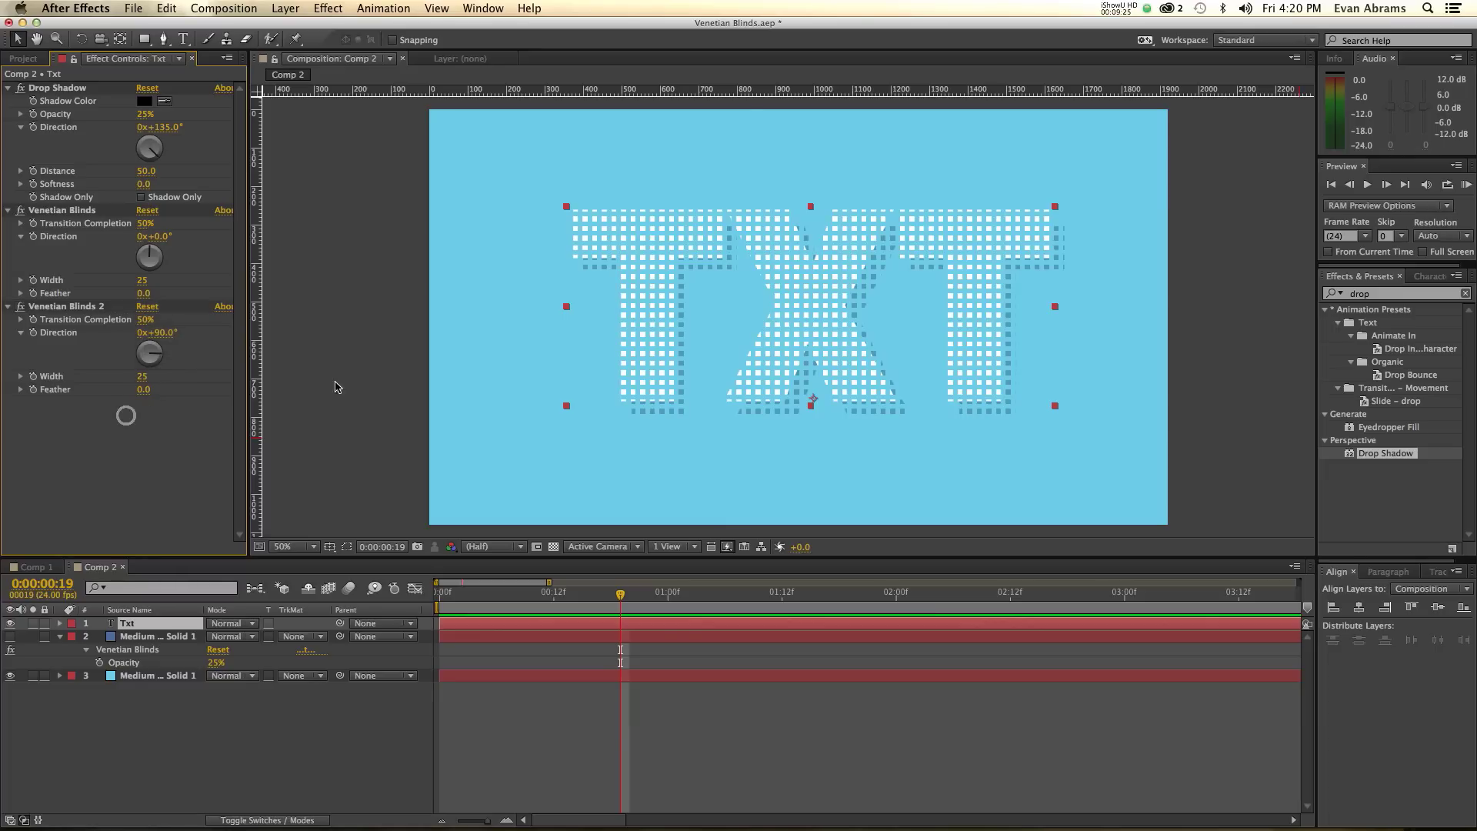
drag(864, 329, 869, 330)
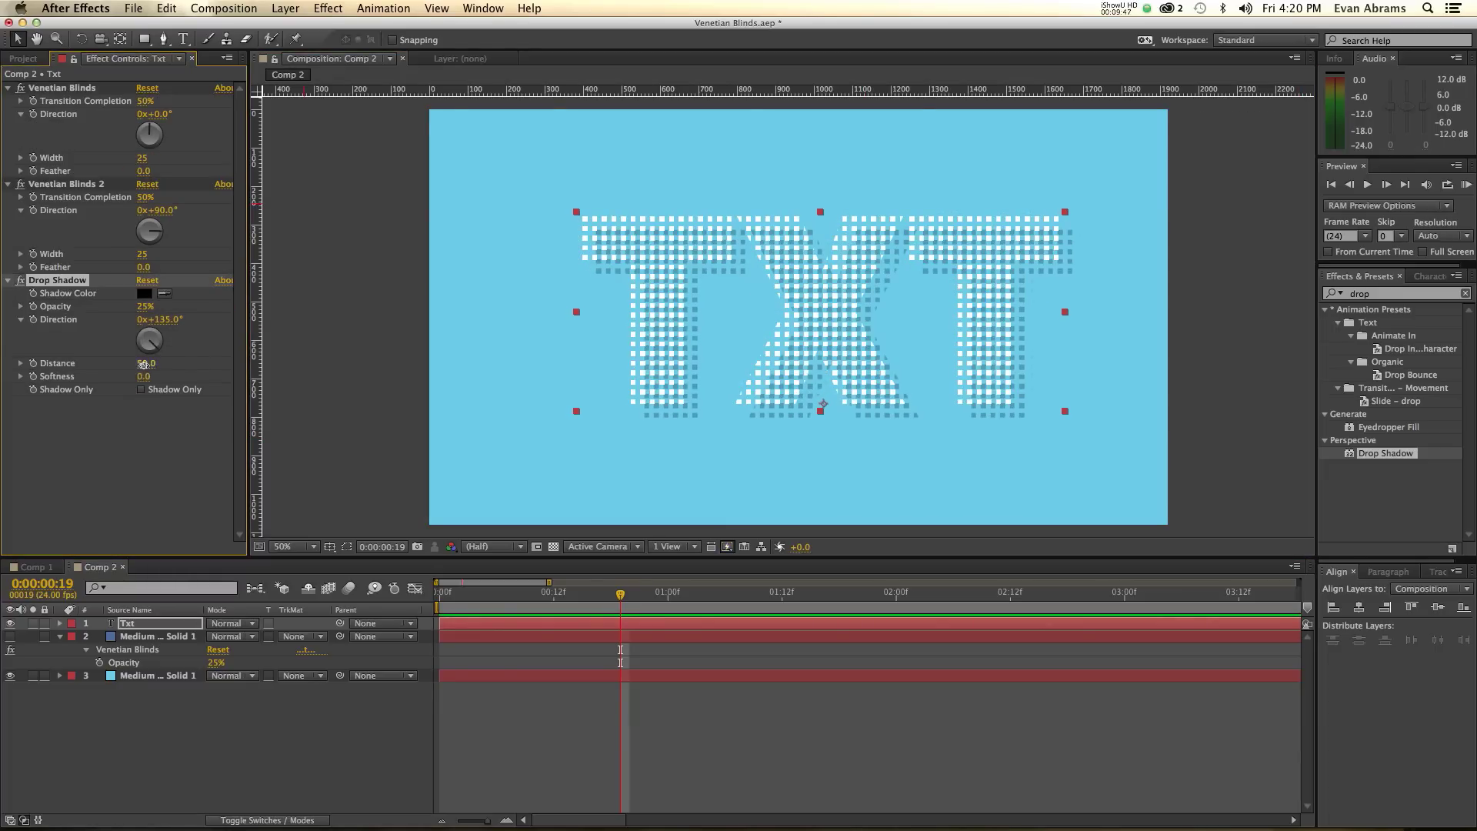
drag(145, 365, 109, 363)
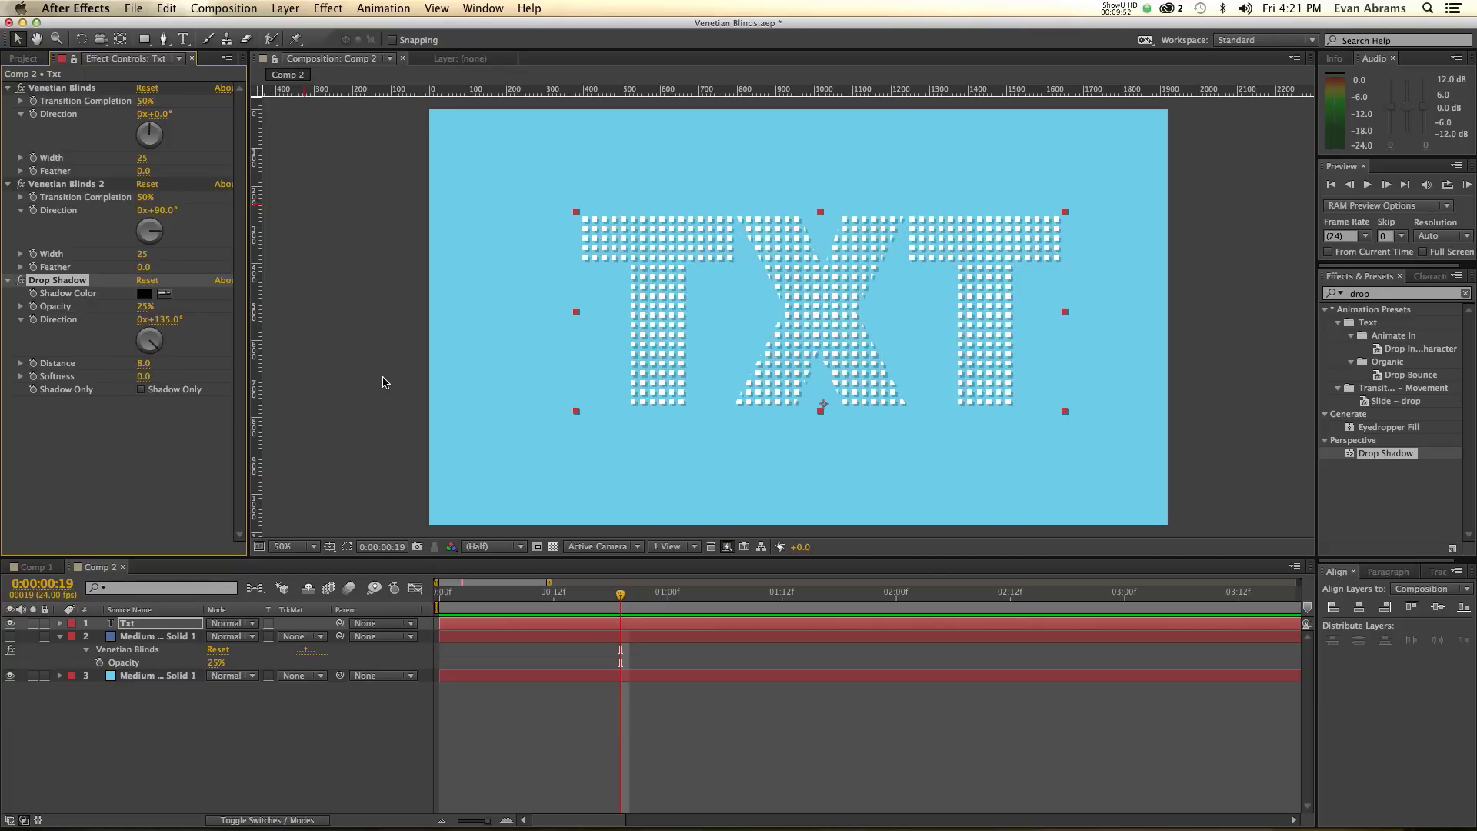